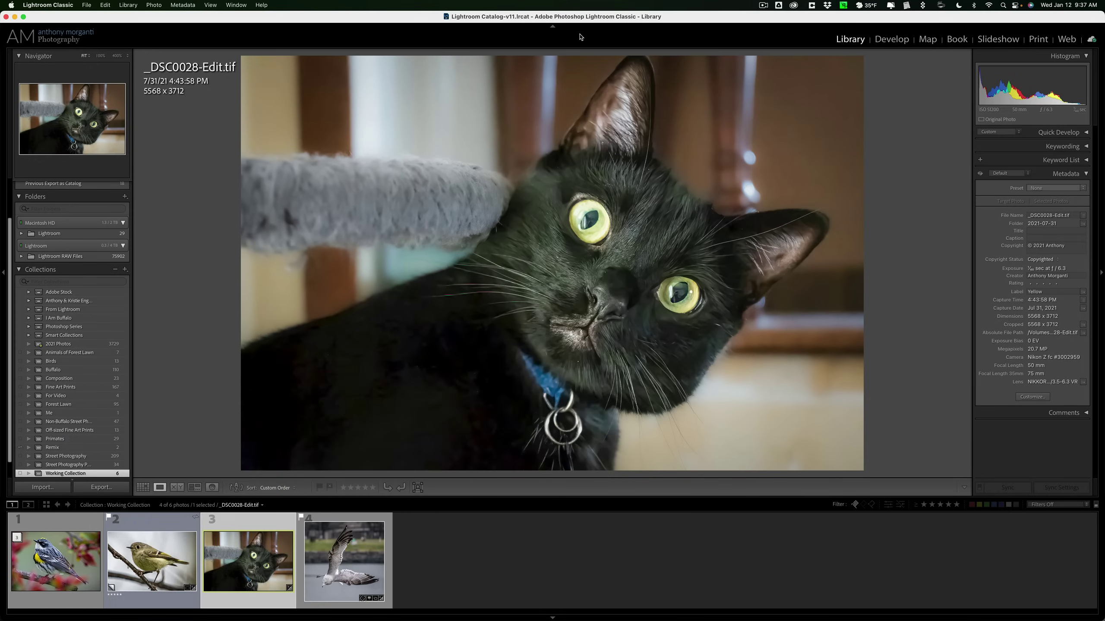
Switch to the grid and back to the cat photo loupe, then visit Develop and return to Library
{"action": "key", "text": "g"}
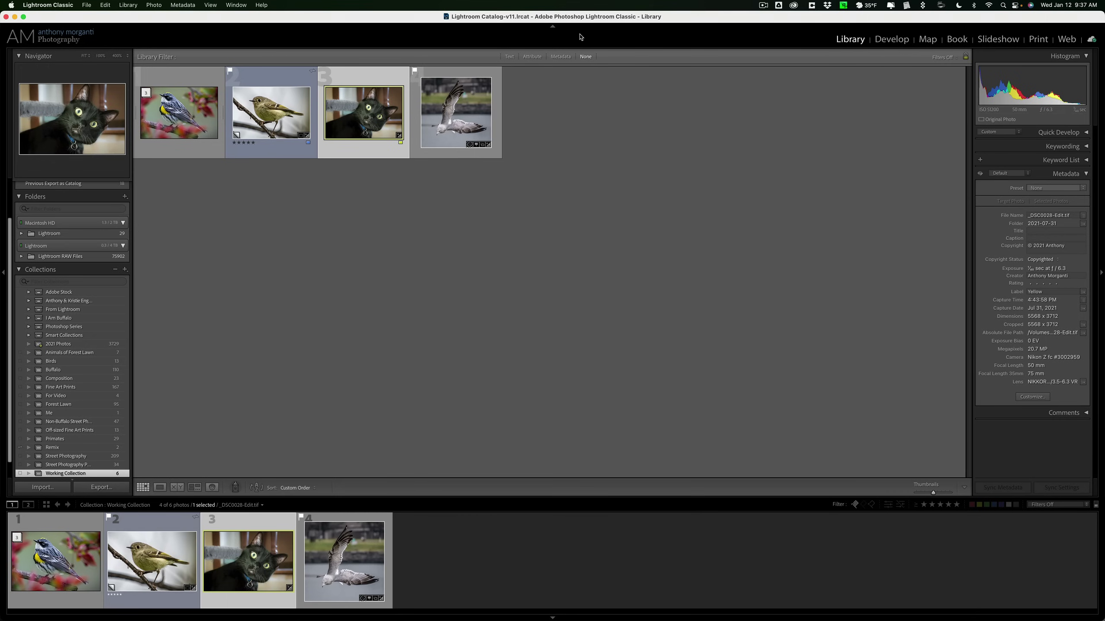
{"action": "key", "text": "e"}
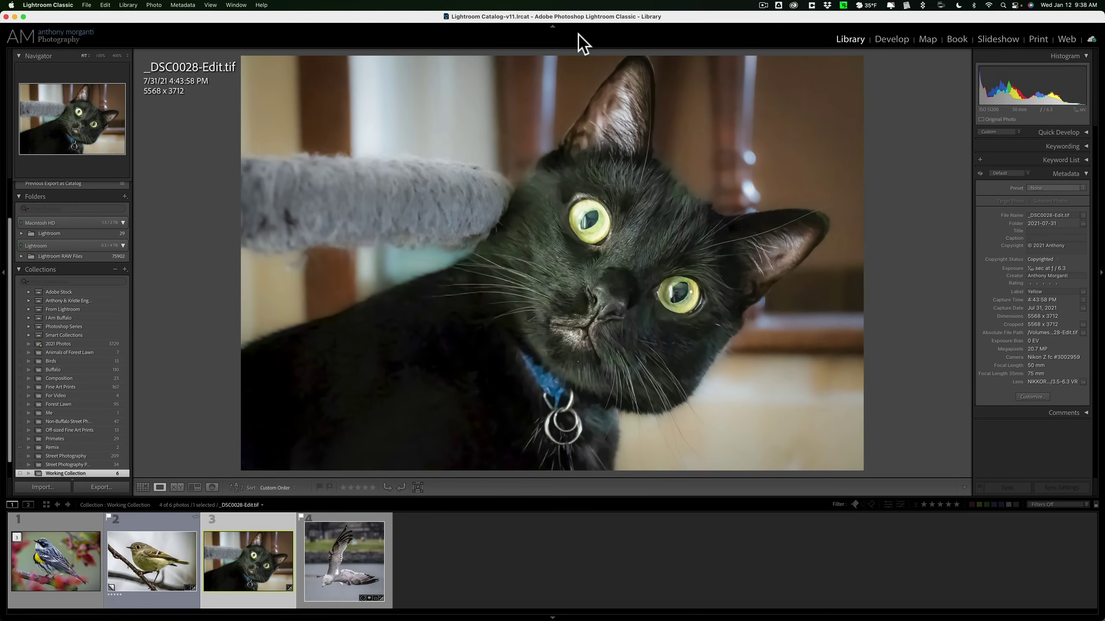
{"action": "left_click", "coordinate": [882, 39]}
{"action": "left_click", "coordinate": [852, 39]}
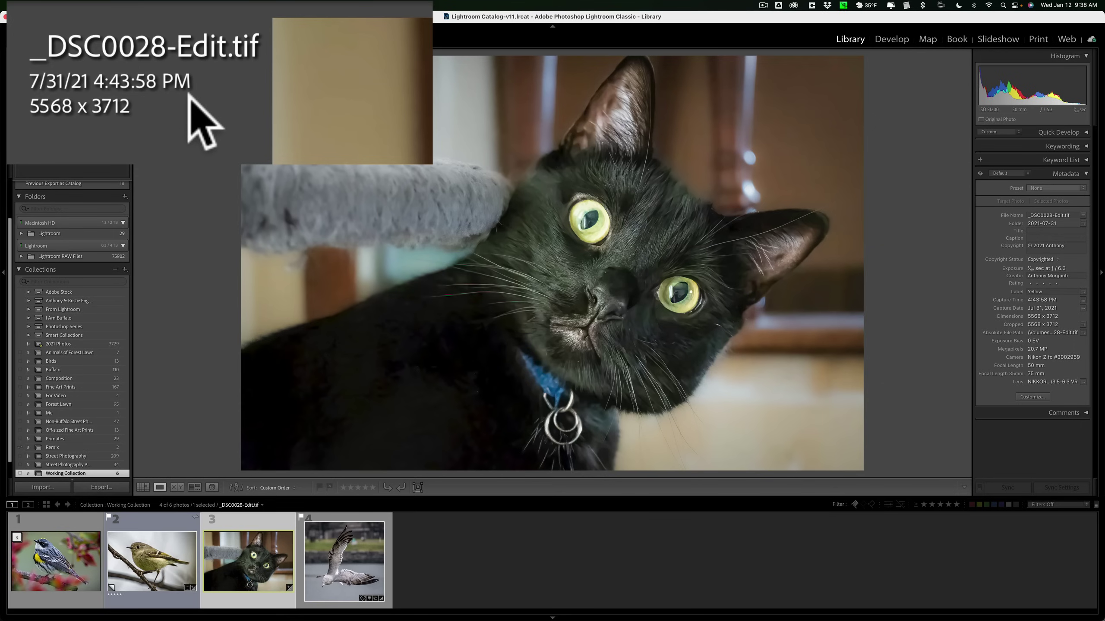
Cycle the loupe info overlay through Info 2, off and Info 1, ending on Info 1
{"action": "key", "text": "i"}
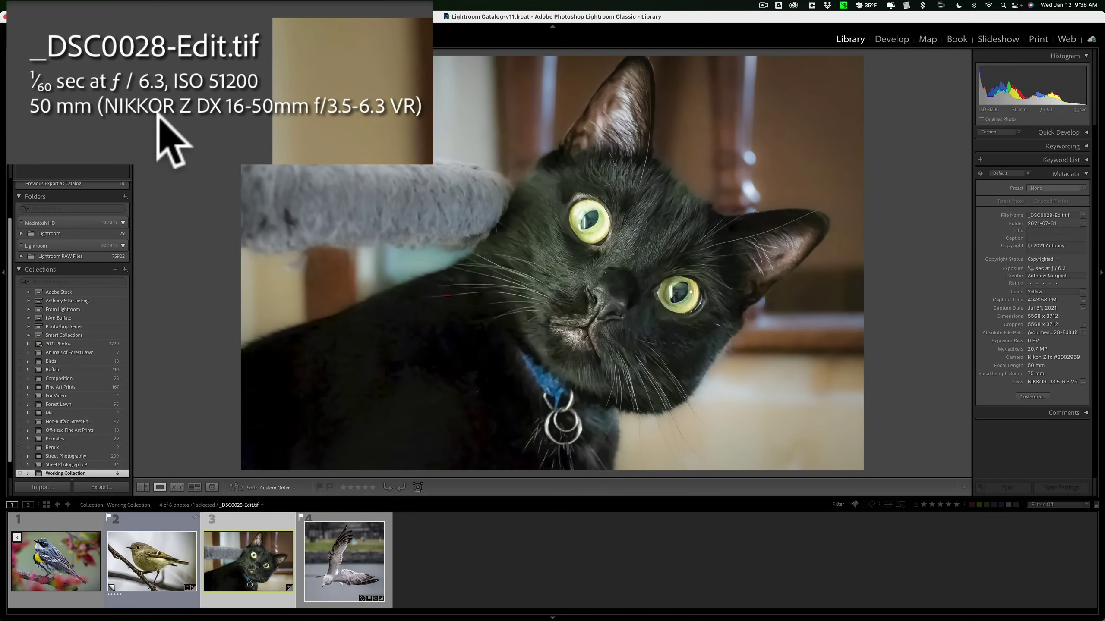
{"action": "key", "text": "i"}
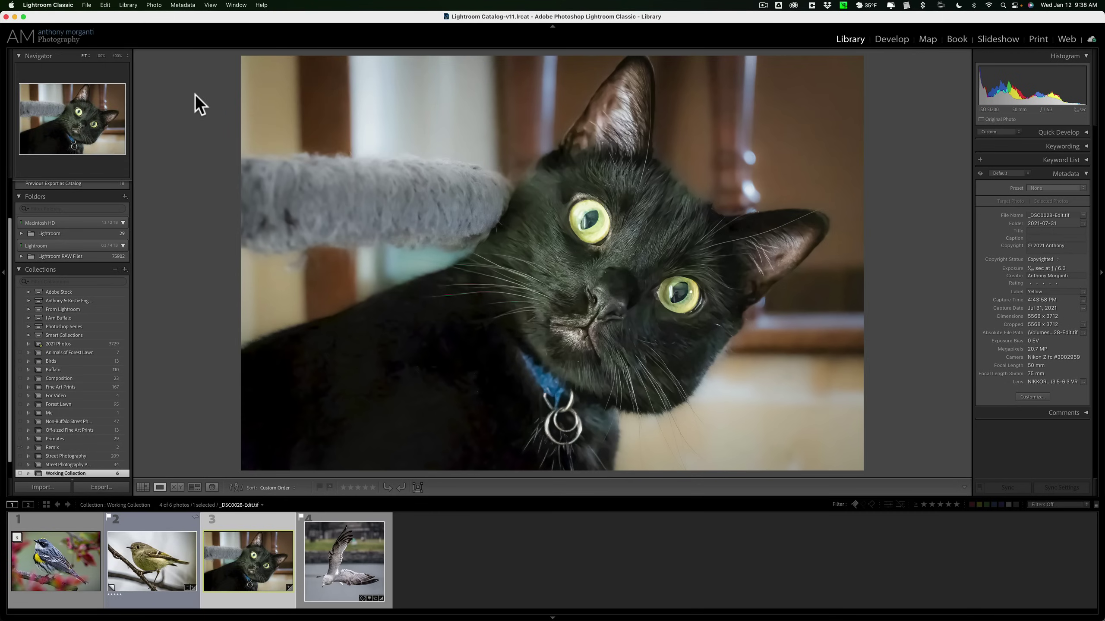
{"action": "key", "text": "i"}
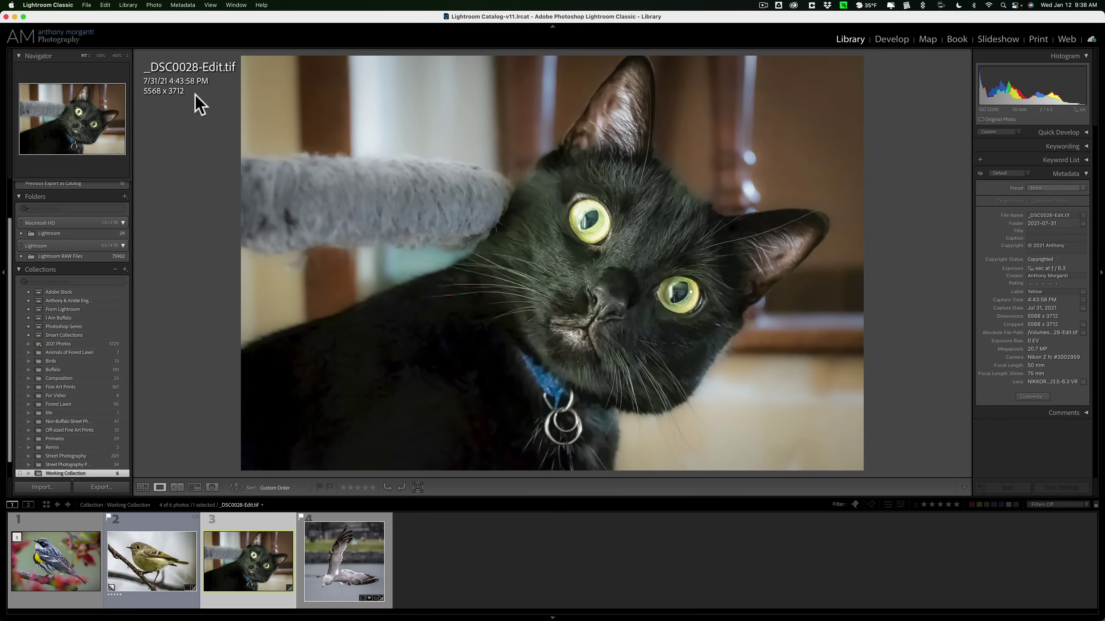
{"action": "key", "text": "i"}
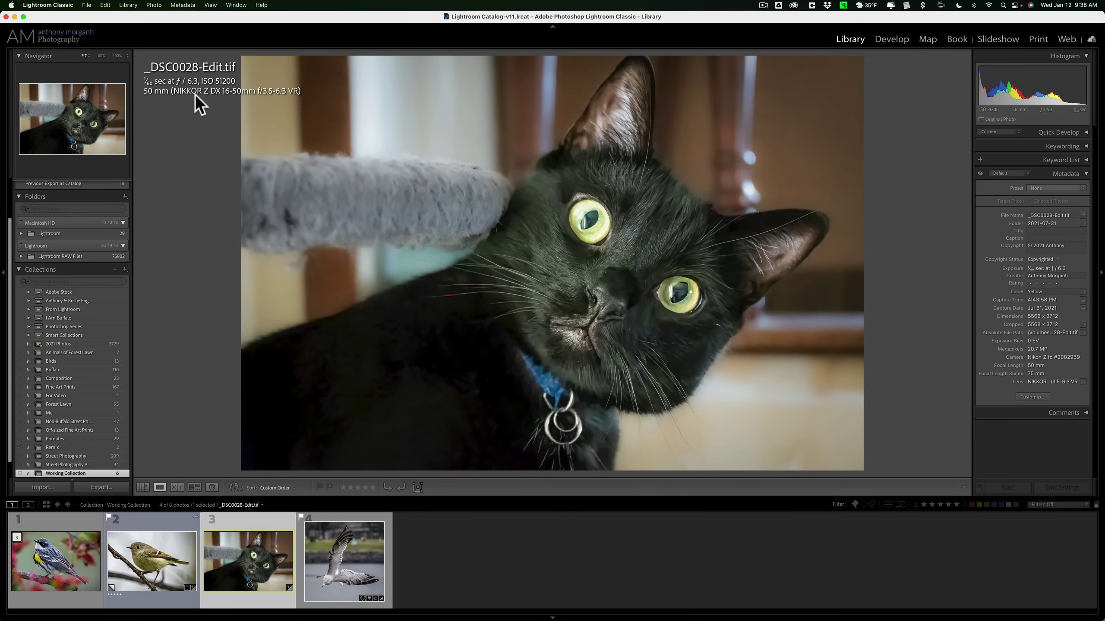
{"action": "key", "text": "i"}
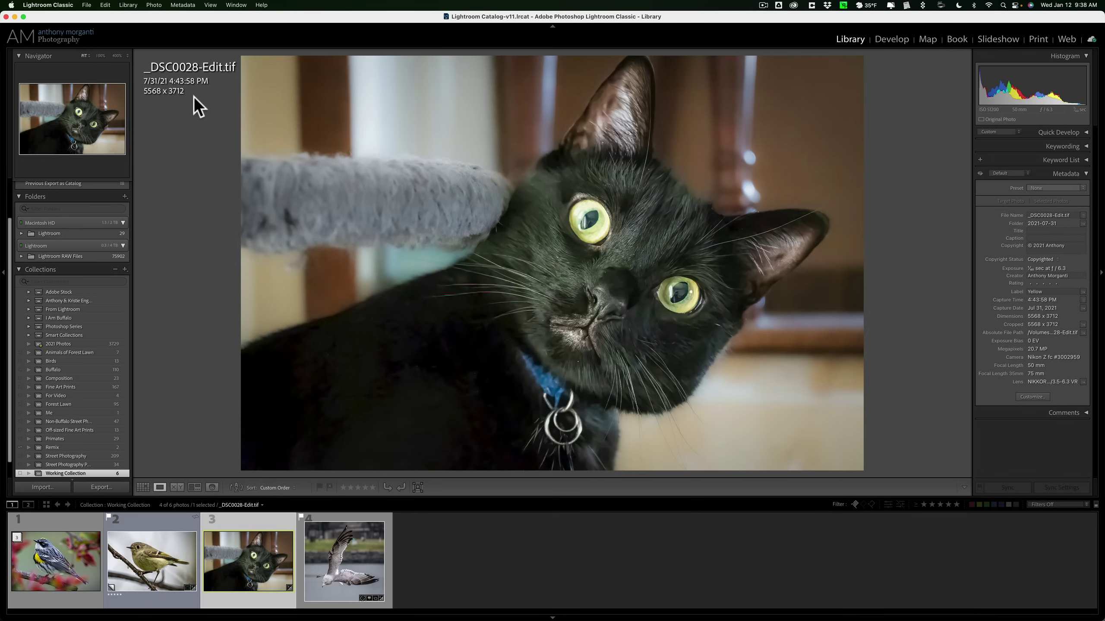
Open Library View Options from the View menu, try Info 2, return to Info 1, and toggle Show Info Overlay
{"action": "left_click", "coordinate": [211, 5]}
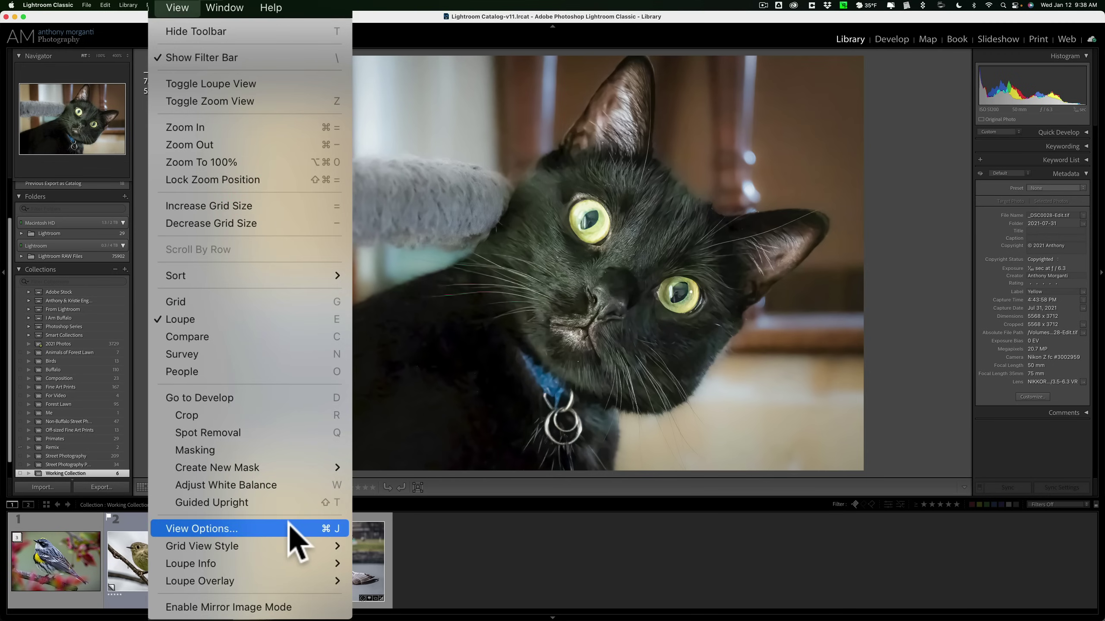
{"action": "left_click", "coordinate": [282, 398]}
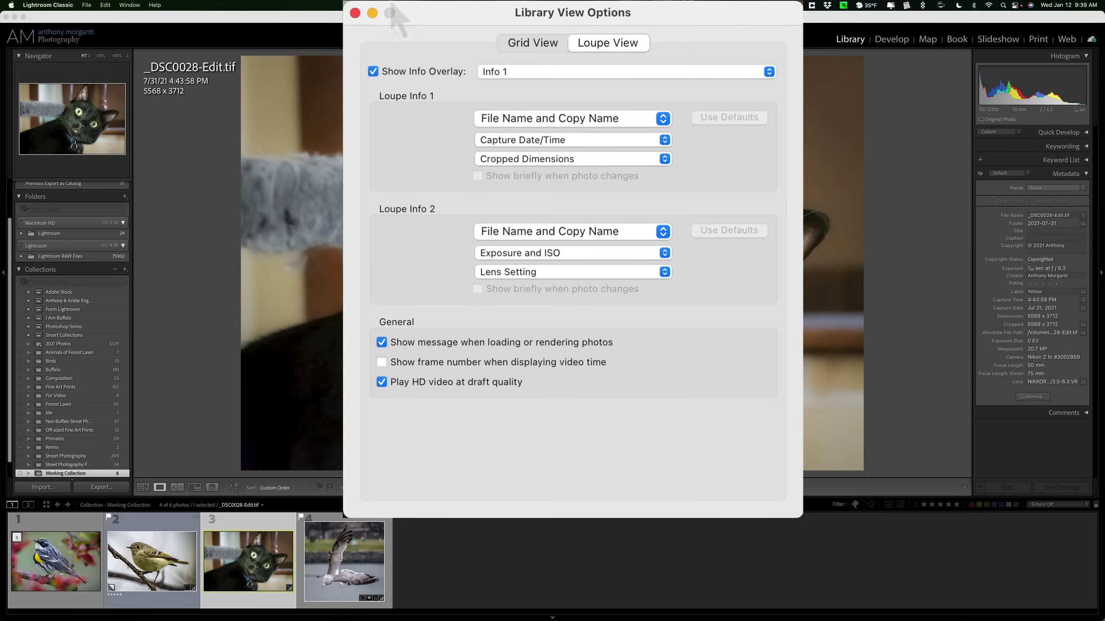
{"action": "left_click", "coordinate": [523, 72]}
{"action": "left_click", "coordinate": [520, 89]}
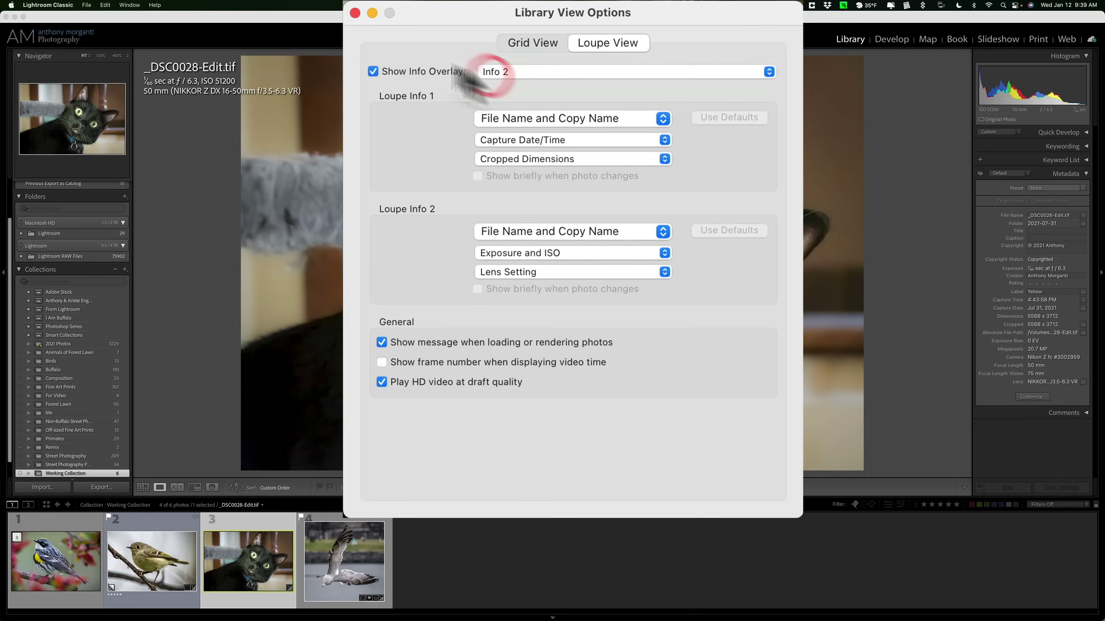
{"action": "left_click", "coordinate": [581, 67]}
{"action": "left_click", "coordinate": [572, 57]}
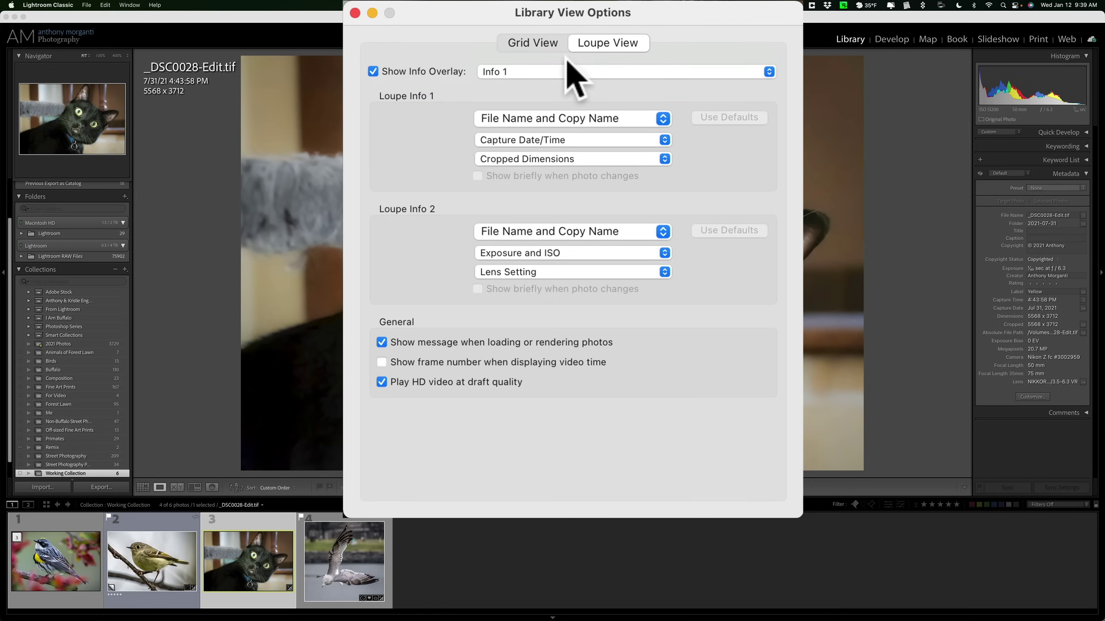
{"action": "left_click", "coordinate": [373, 72]}
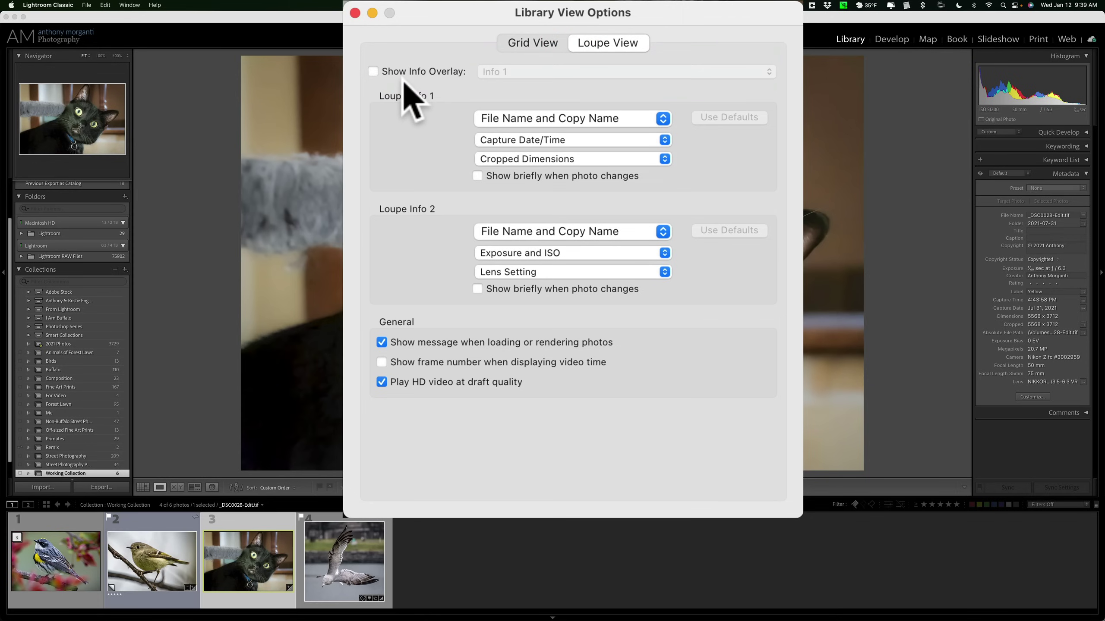
{"action": "left_click", "coordinate": [373, 72]}
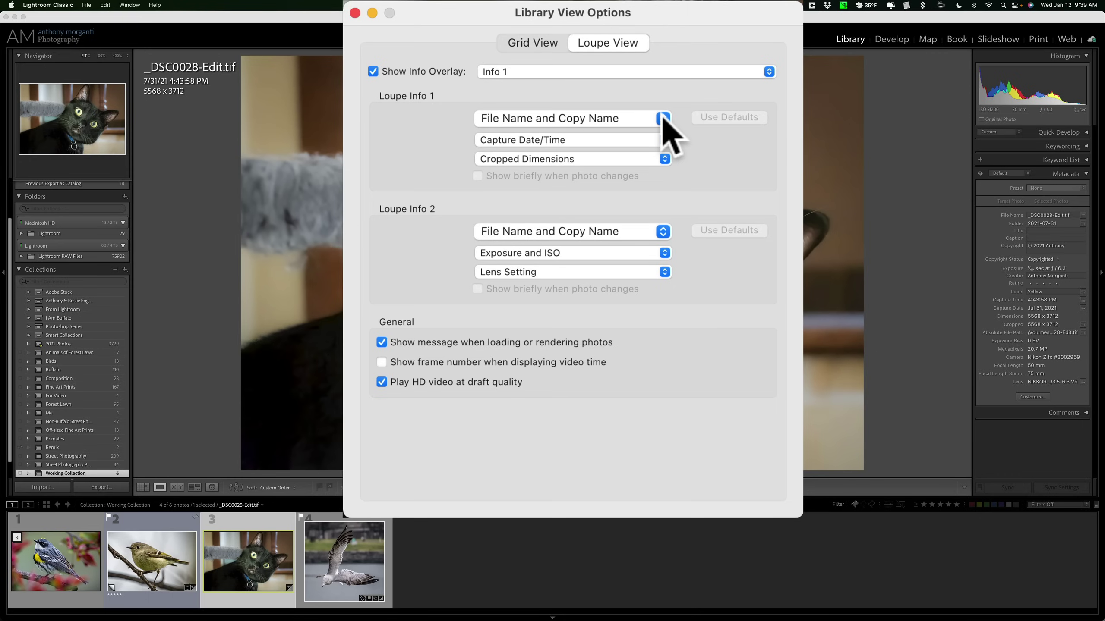
{"action": "left_click", "coordinate": [664, 118]}
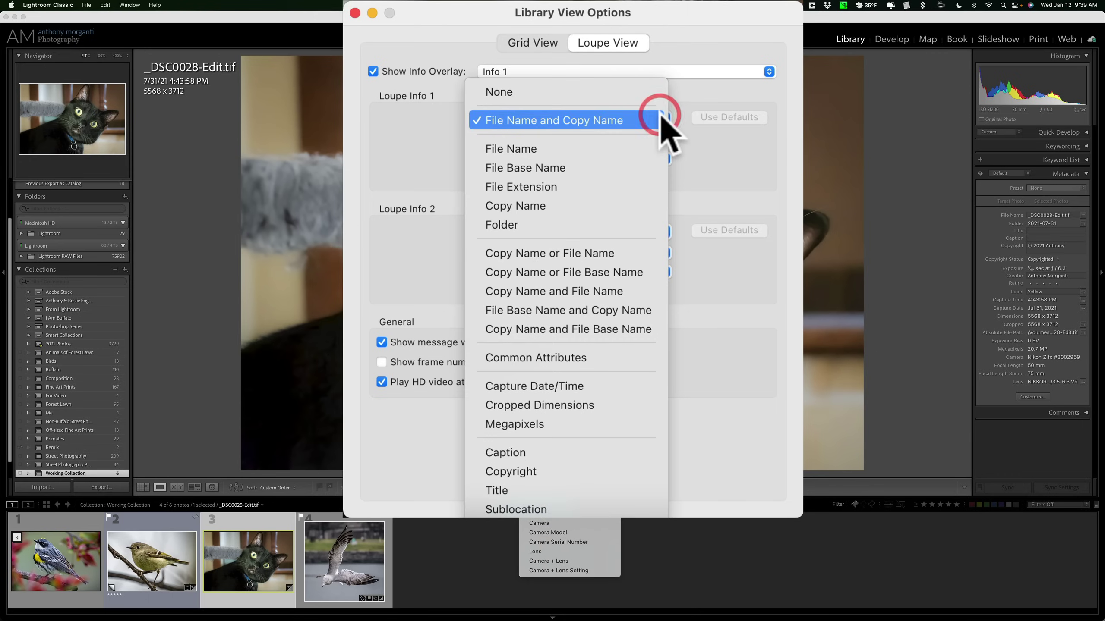
{"action": "left_click", "coordinate": [592, 384]}
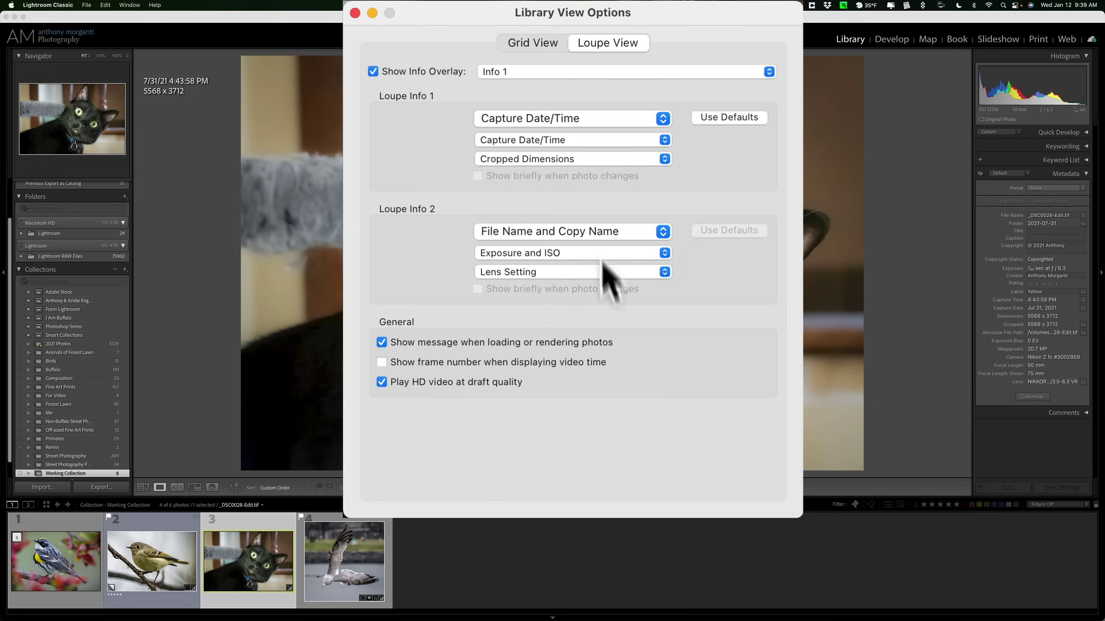
{"action": "left_click", "coordinate": [598, 119]}
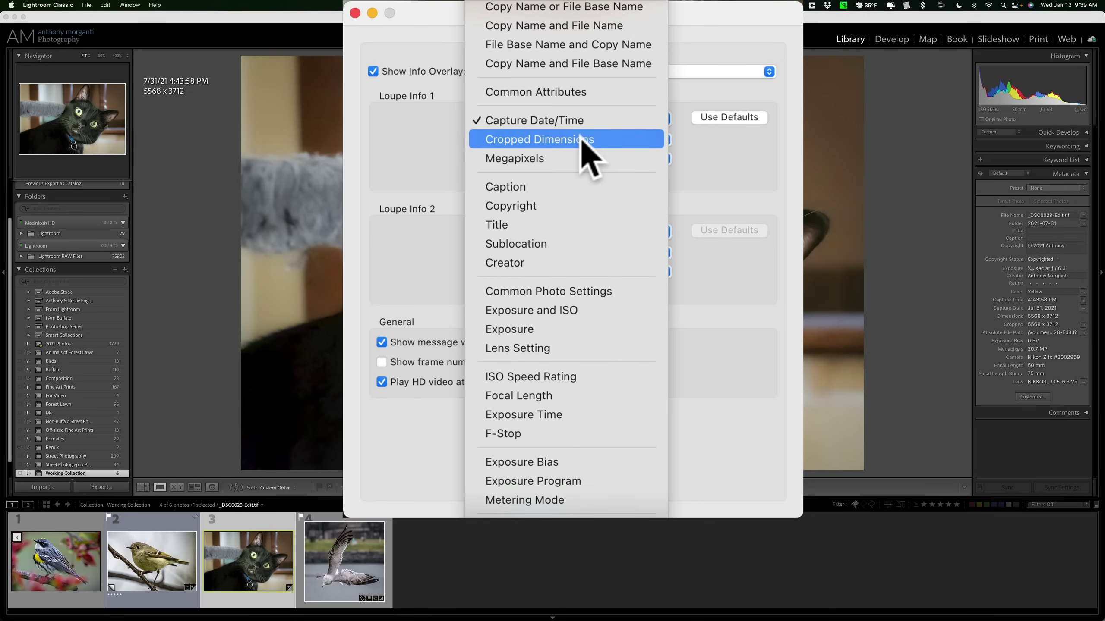
{"action": "left_click", "coordinate": [582, 140]}
{"action": "left_click", "coordinate": [583, 118]}
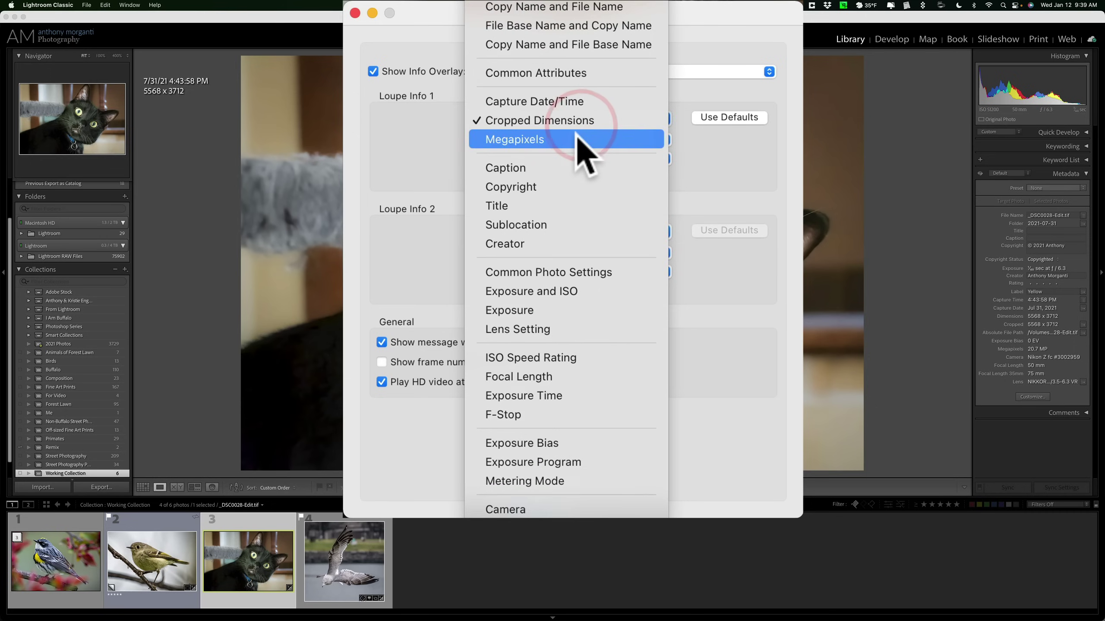
{"action": "left_click", "coordinate": [577, 138]}
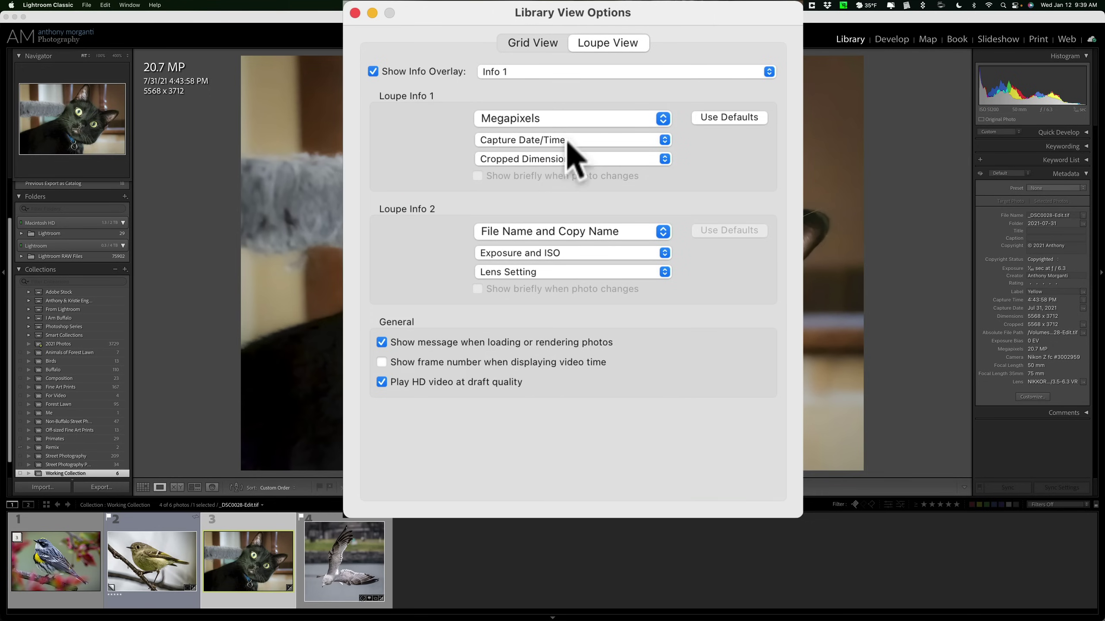
{"action": "left_click", "coordinate": [567, 142]}
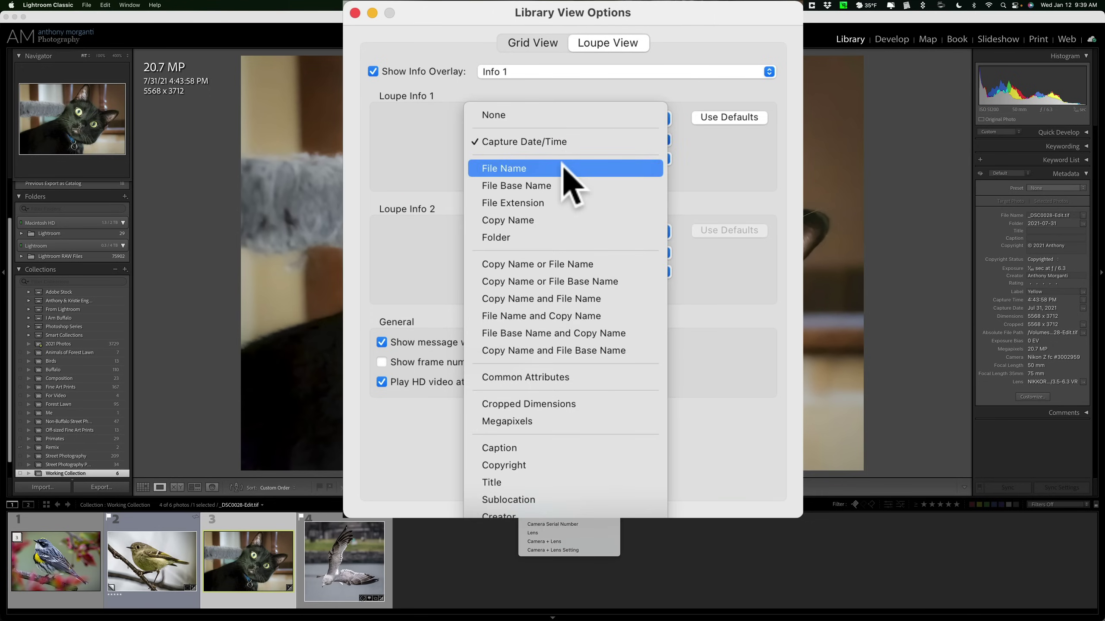
{"action": "left_click", "coordinate": [562, 167]}
{"action": "left_click", "coordinate": [566, 160]}
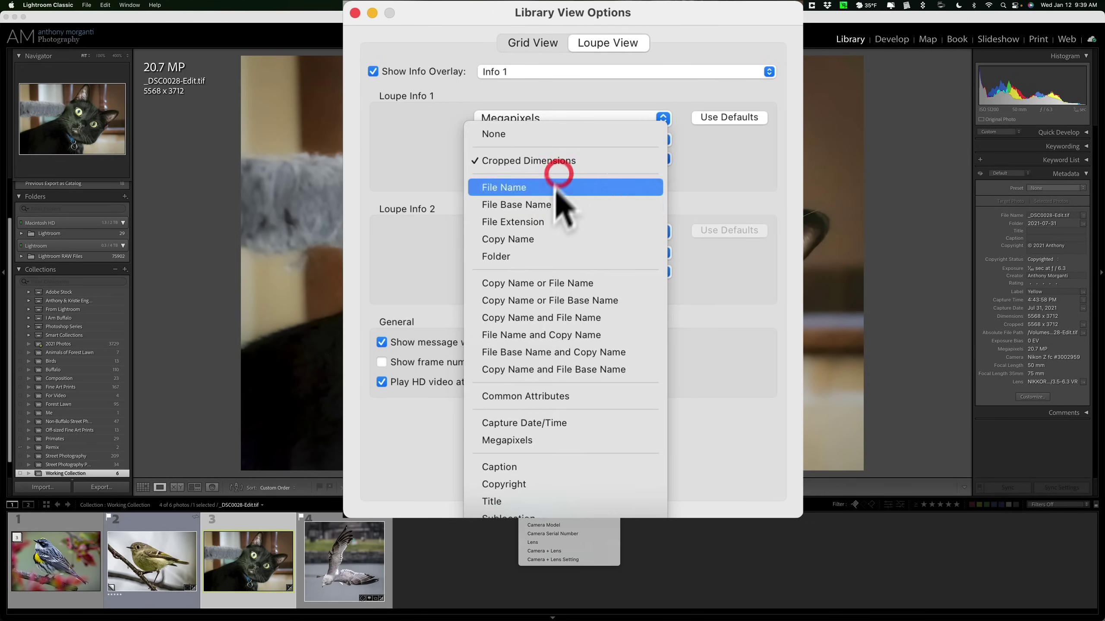
{"action": "left_click", "coordinate": [546, 318]}
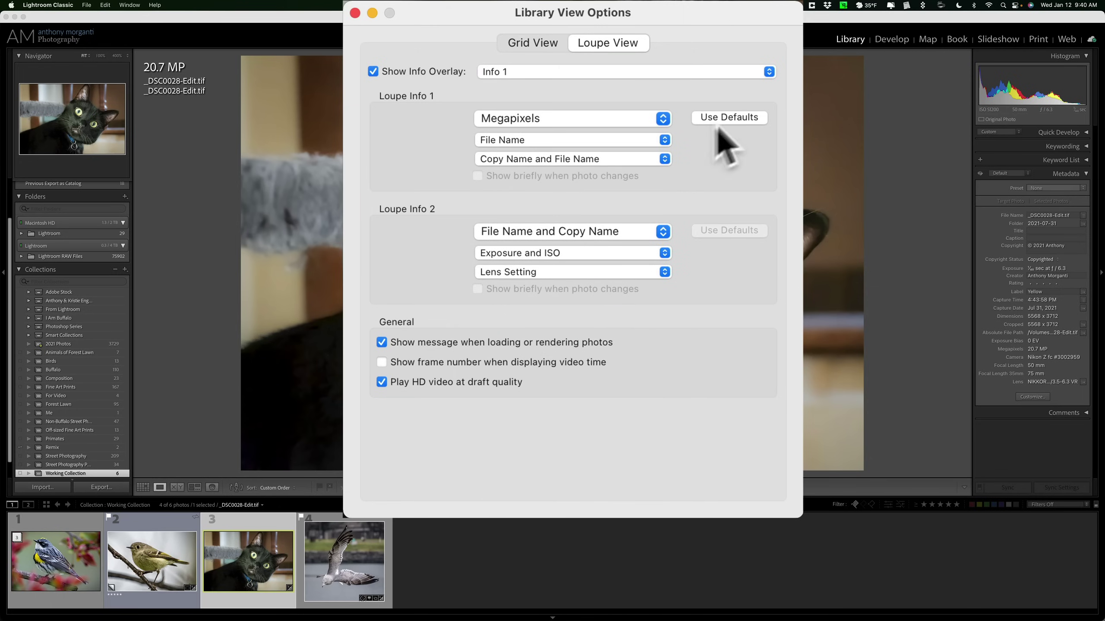
{"action": "left_click", "coordinate": [727, 119]}
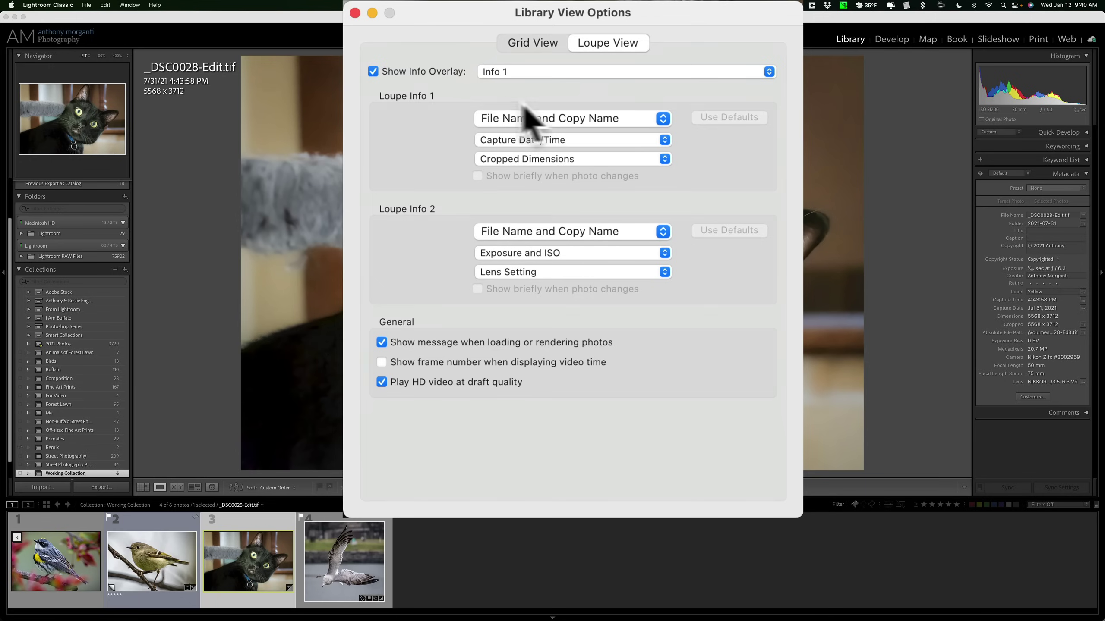
Set the overlay to Info 2, try Copy Name, Common Attributes and File Name lines, then restore defaults
{"action": "left_click", "coordinate": [535, 73]}
{"action": "left_click", "coordinate": [535, 90]}
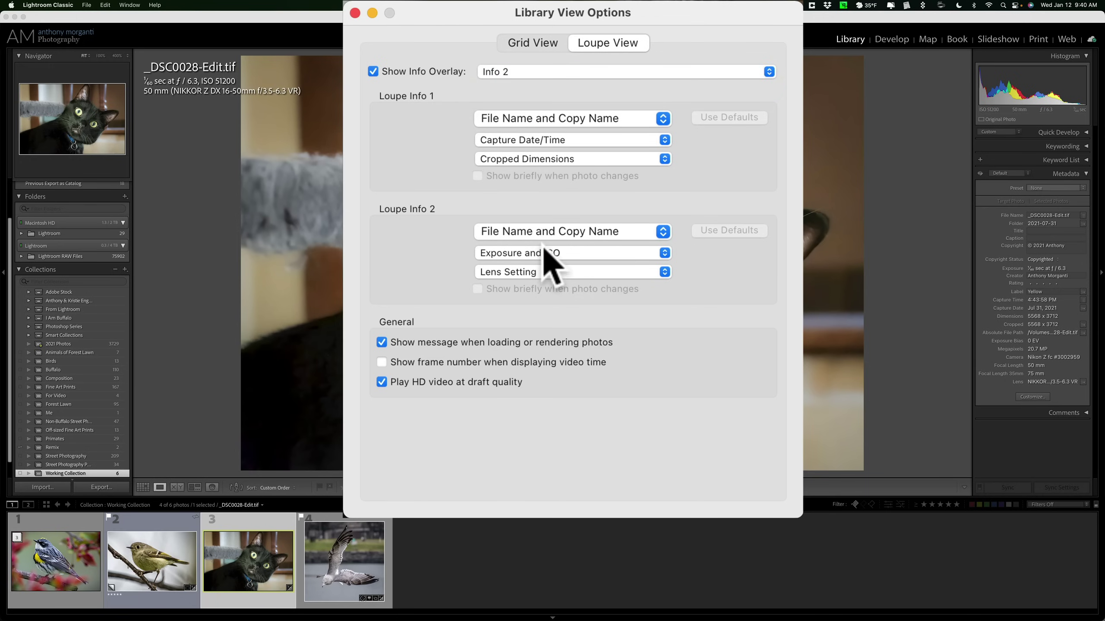
{"action": "left_click", "coordinate": [553, 232]}
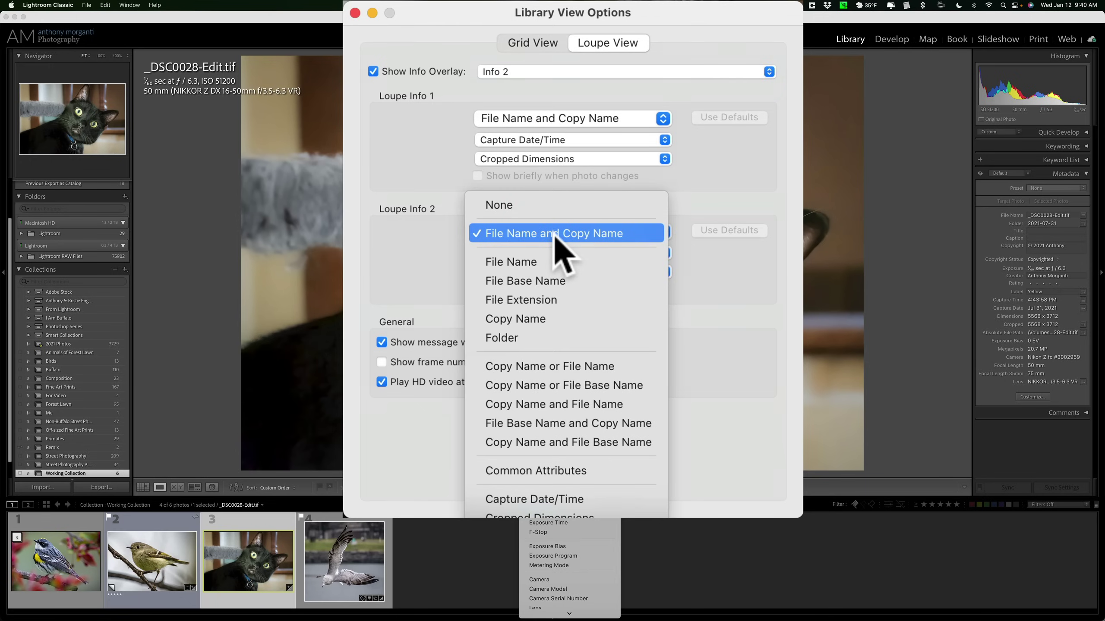
{"action": "left_click", "coordinate": [544, 367]}
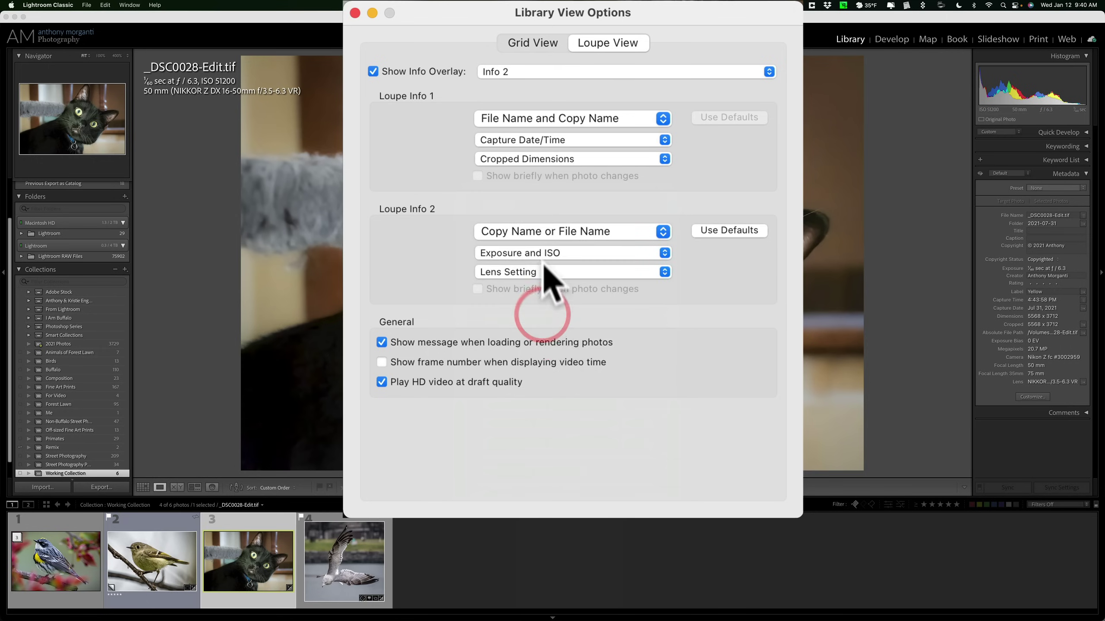
{"action": "left_click", "coordinate": [546, 253]}
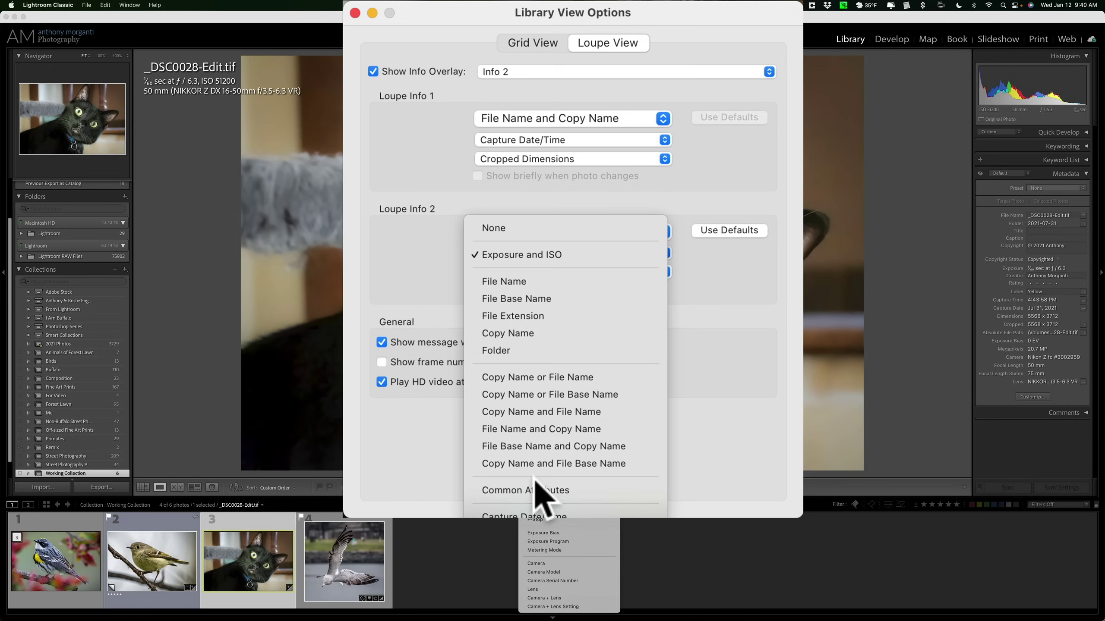
{"action": "left_click", "coordinate": [549, 476]}
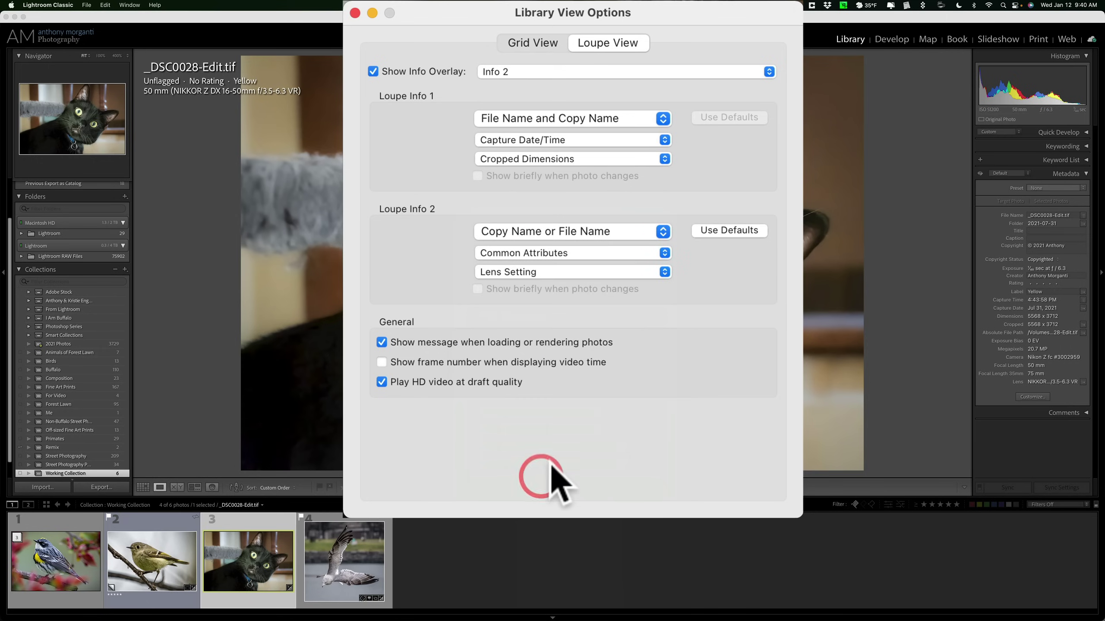
{"action": "left_click", "coordinate": [553, 274]}
{"action": "left_click", "coordinate": [607, 310]}
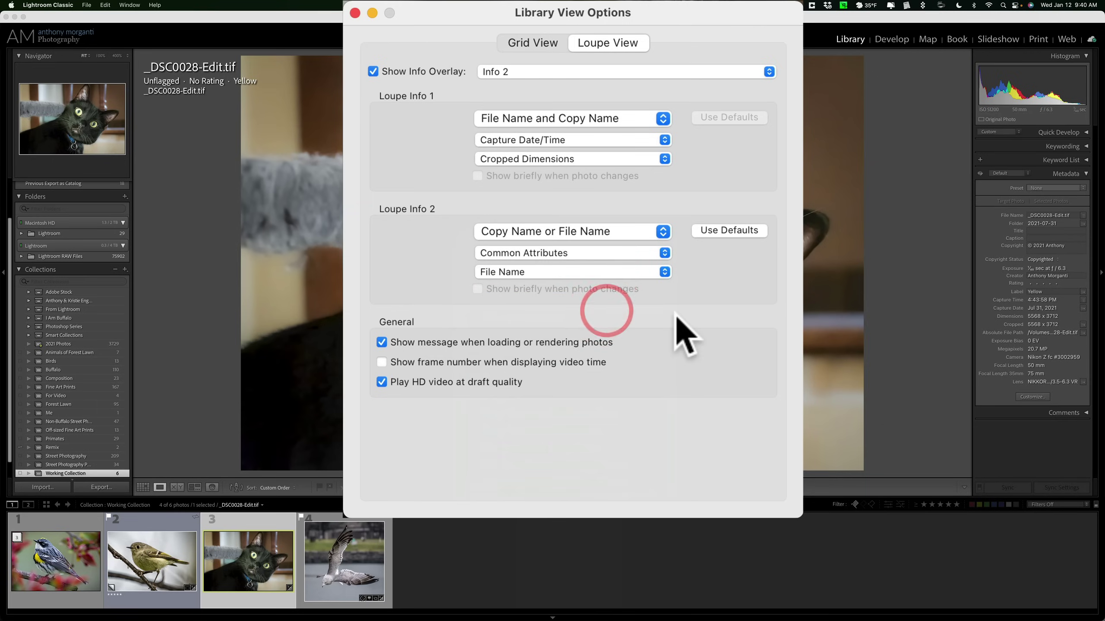
{"action": "left_click", "coordinate": [726, 235]}
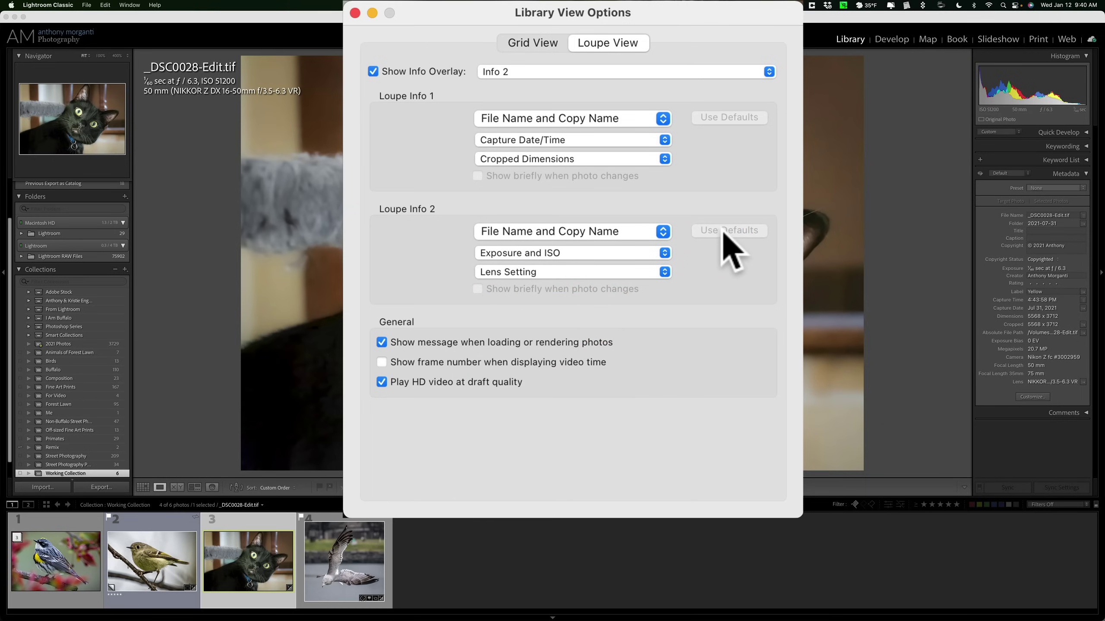
Turn off the info overlay, have Loupe Info 2 show briefly on photo change, and close the dialog
{"action": "left_click", "coordinate": [373, 72]}
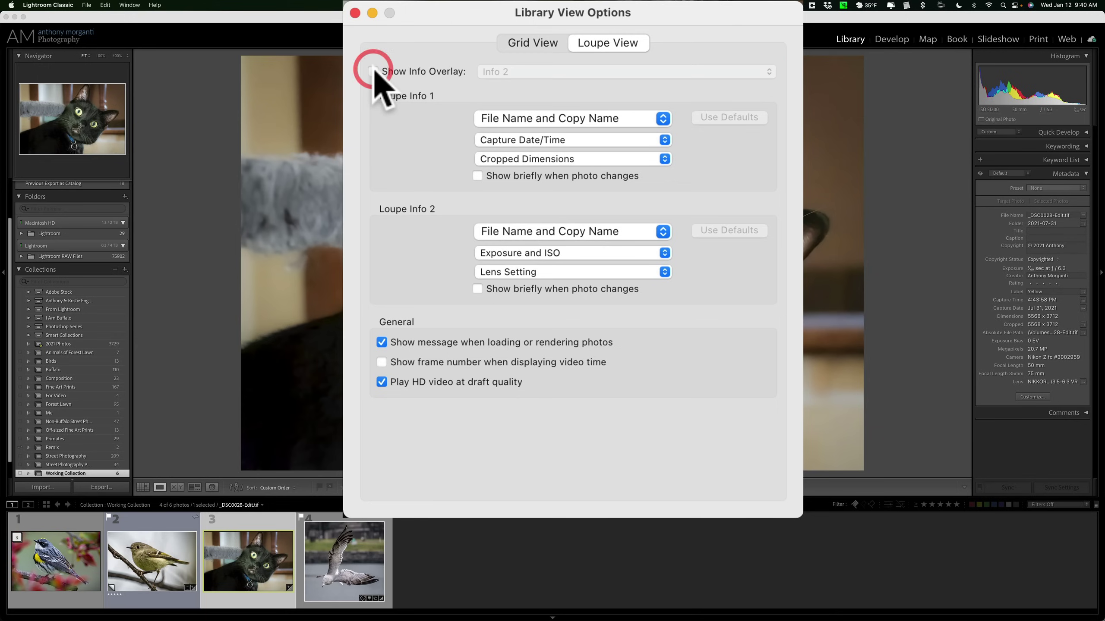
{"action": "left_click", "coordinate": [477, 290]}
{"action": "left_click", "coordinate": [355, 13]}
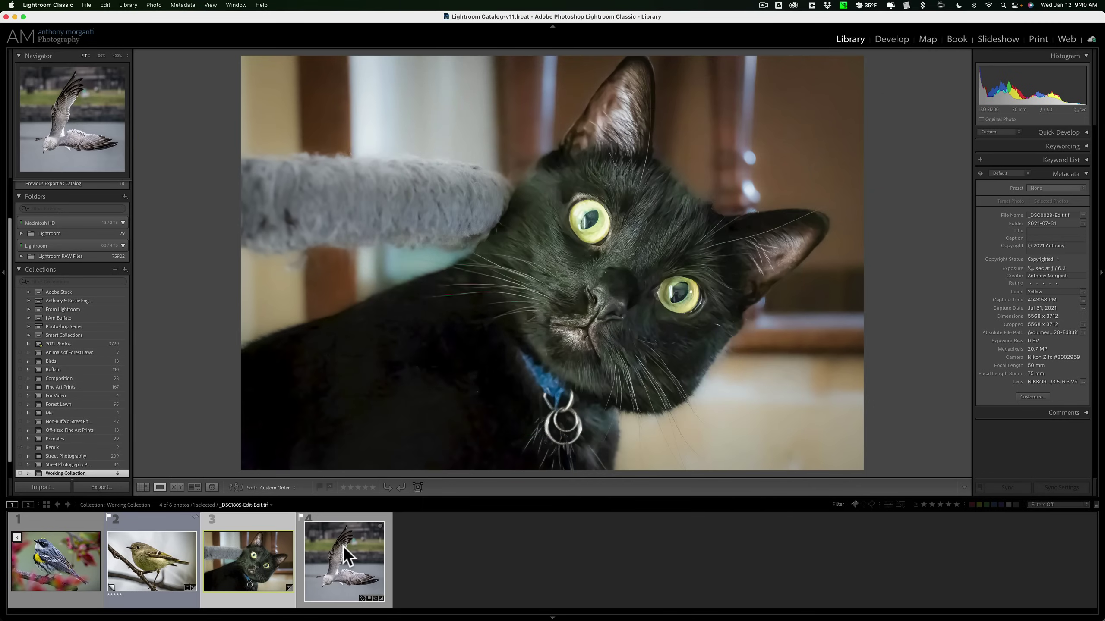
View the gull, warbler and cat photos in turn from the filmstrip
{"action": "left_click", "coordinate": [343, 546]}
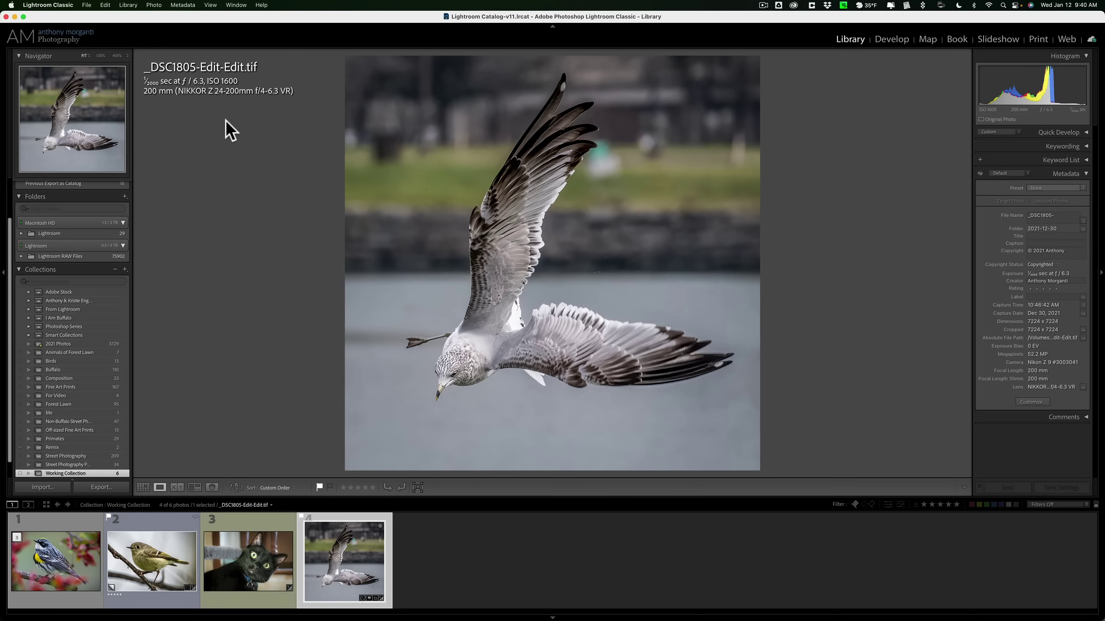
{"action": "left_click", "coordinate": [61, 560]}
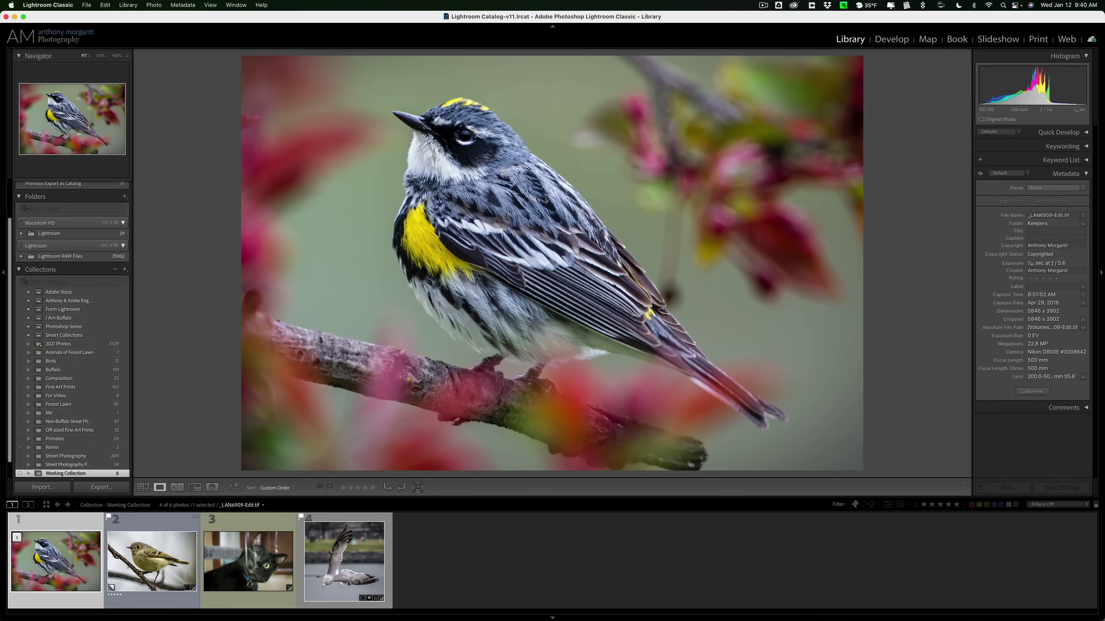
{"action": "left_click", "coordinate": [255, 570]}
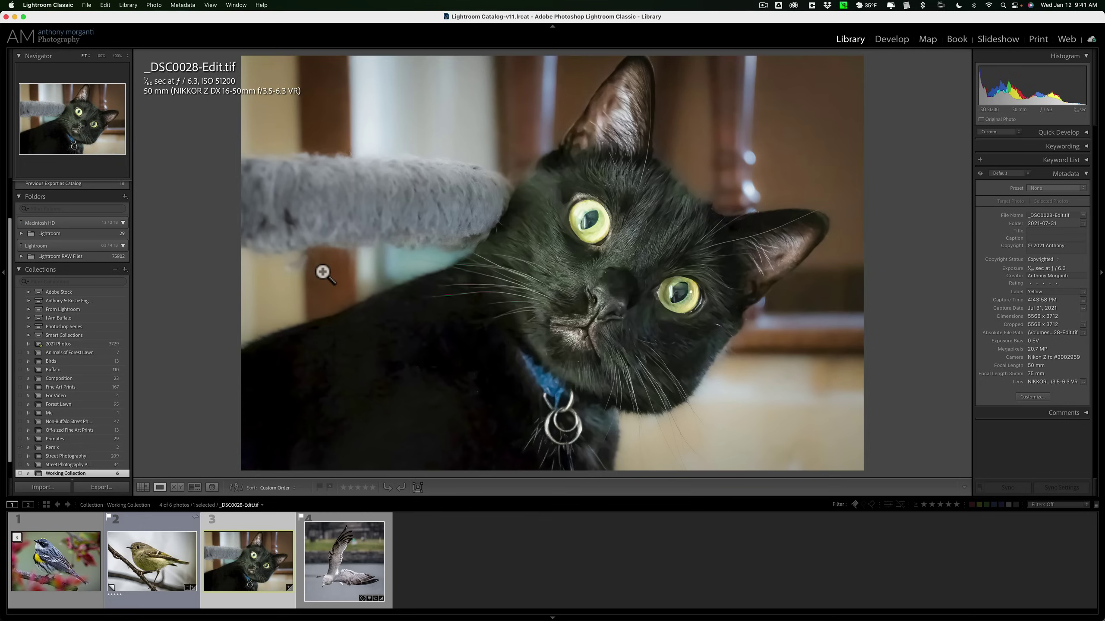
Reopen View Options with ⌘J and keep the Info 2 overlay on permanently instead of briefly
{"action": "key", "text": "super+j"}
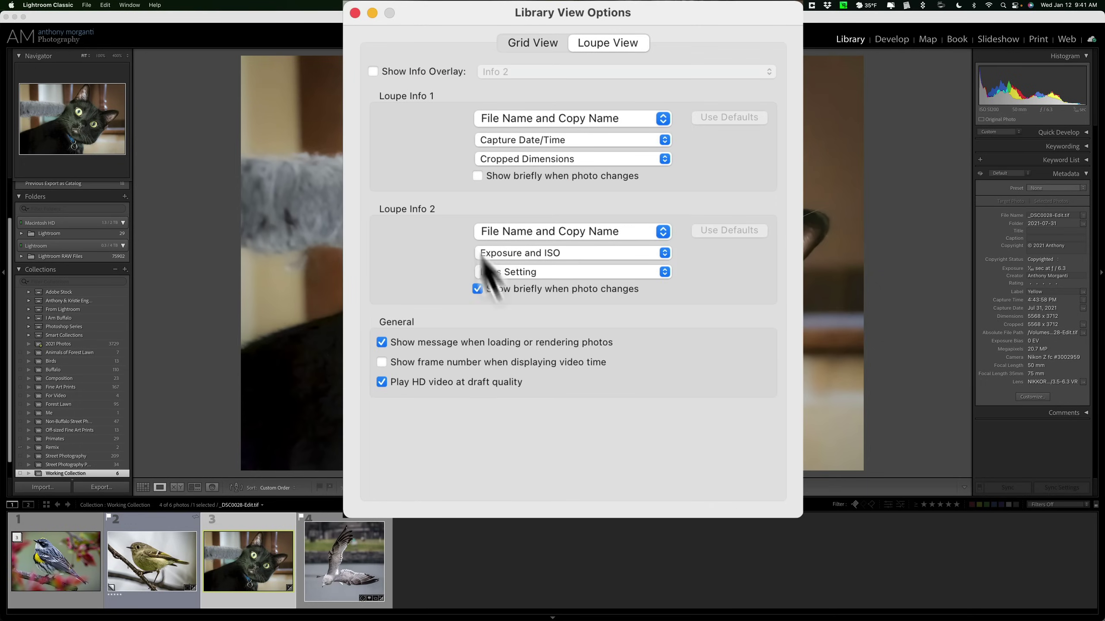
{"action": "left_click", "coordinate": [477, 289]}
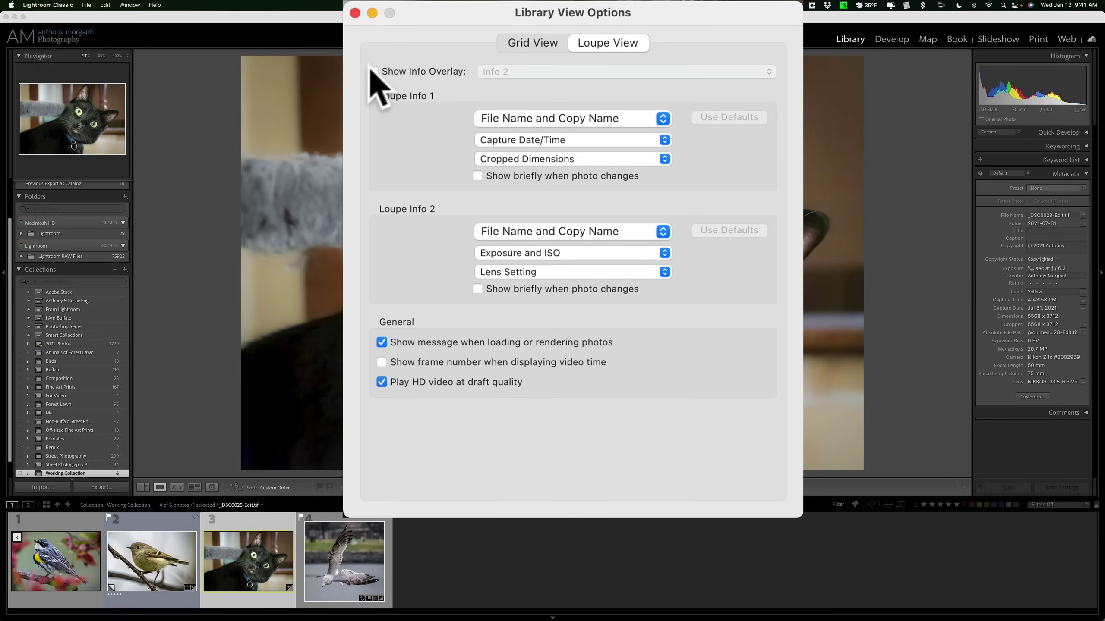
{"action": "left_click", "coordinate": [373, 72]}
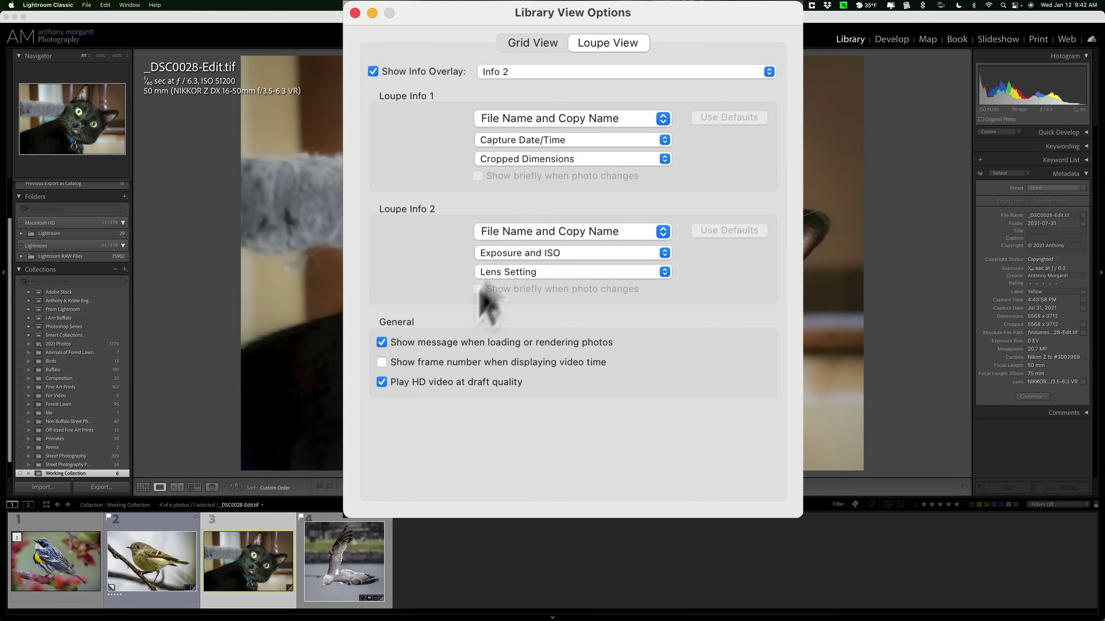
On the Grid View tab, move the dialog aside and set grid extras to Expanded Cells
{"action": "left_click", "coordinate": [535, 44]}
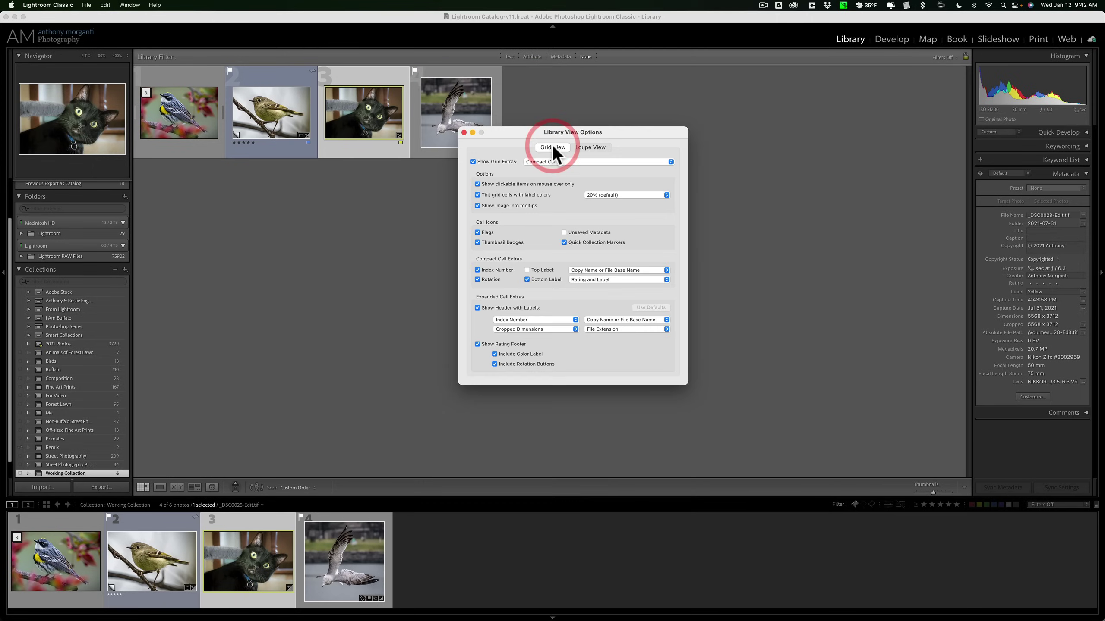
{"action": "left_click_drag", "start_coordinate": [506, 131], "coordinate": [550, 68]}
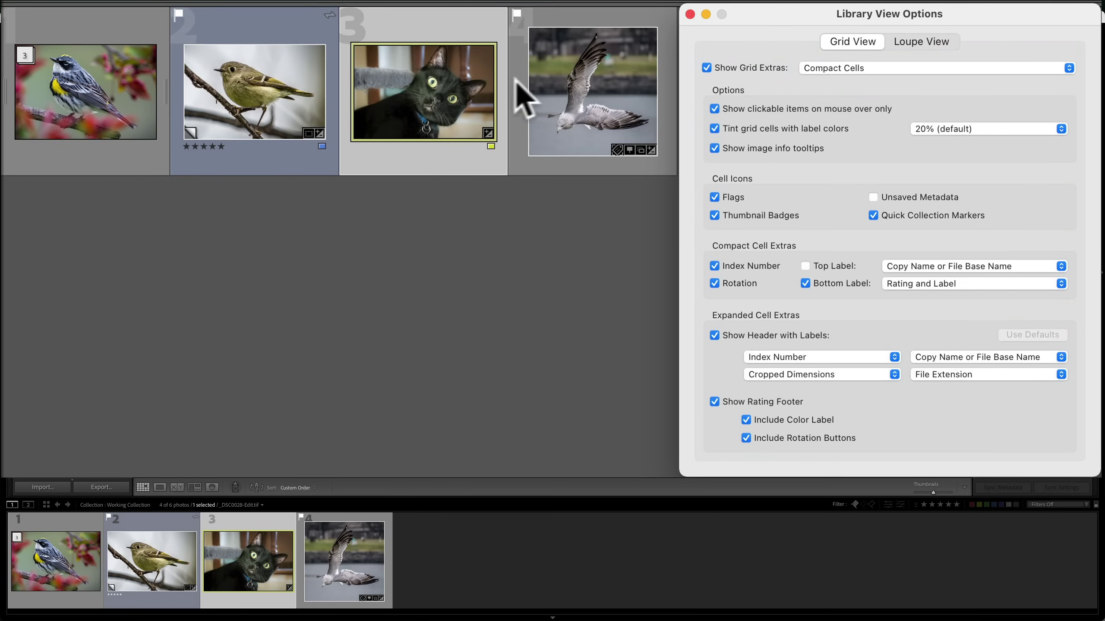
{"action": "left_click", "coordinate": [885, 66]}
{"action": "left_click", "coordinate": [882, 82]}
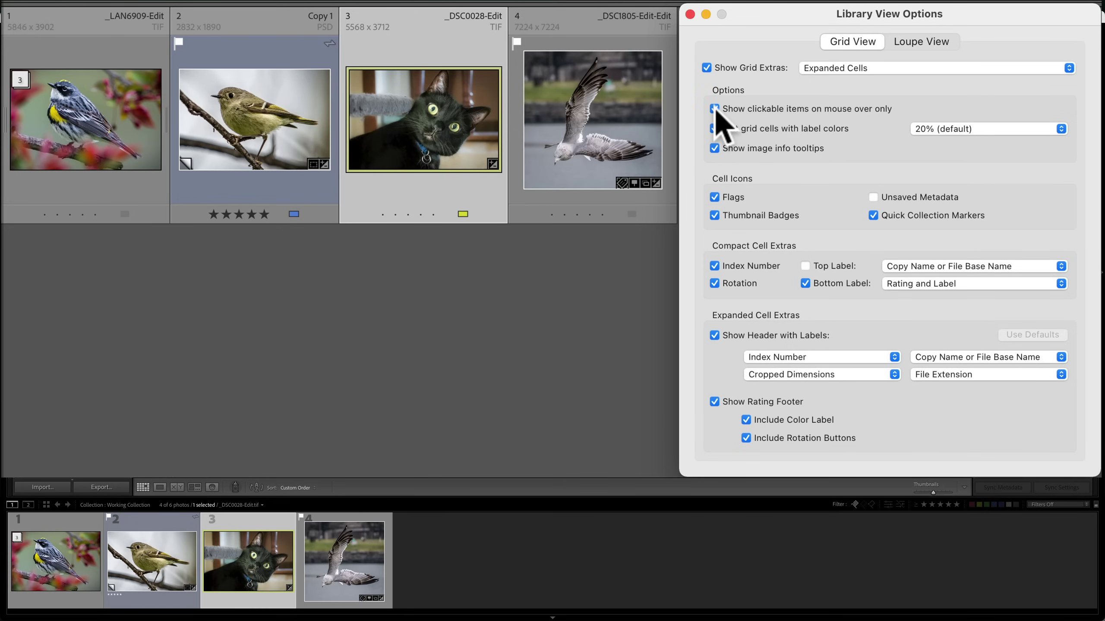
{"action": "left_click", "coordinate": [714, 108]}
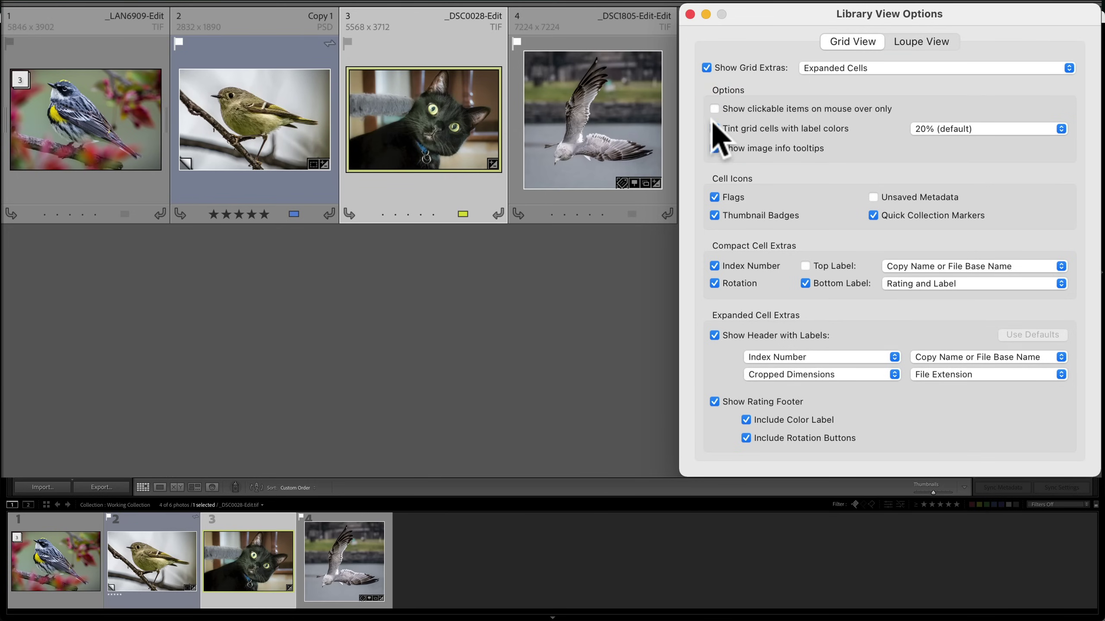
{"action": "left_click", "coordinate": [713, 108]}
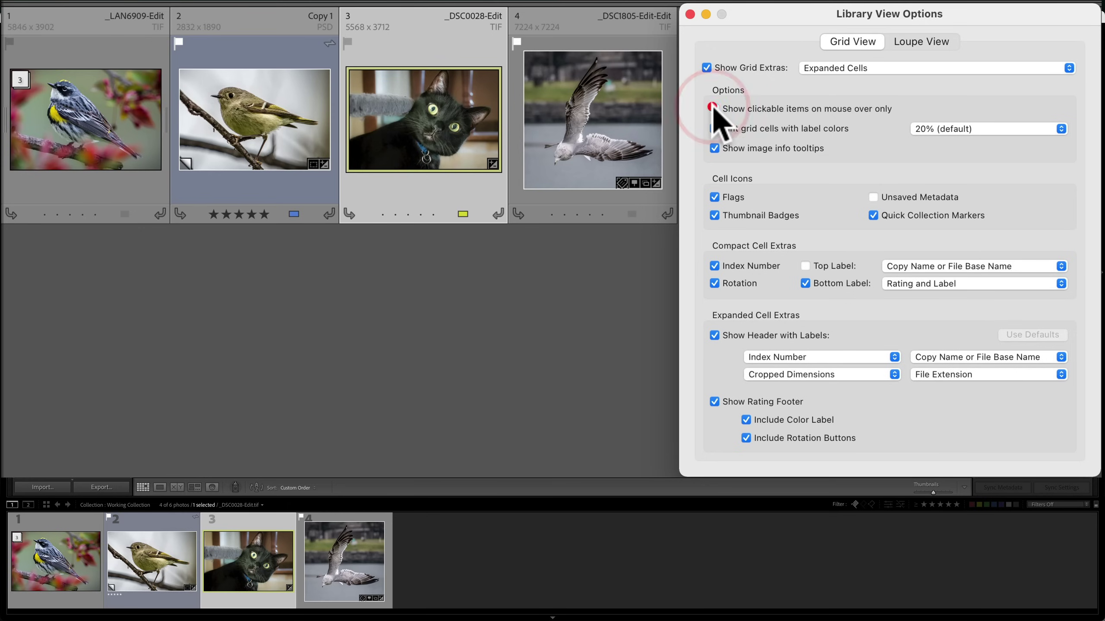
{"action": "left_click", "coordinate": [714, 127]}
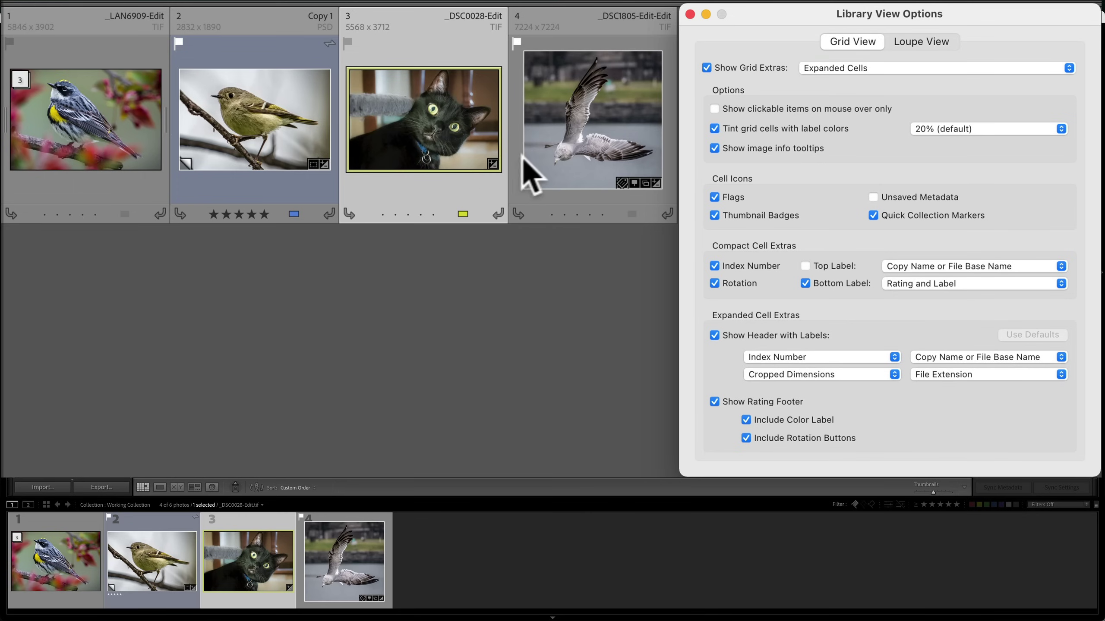
{"action": "left_click", "coordinate": [715, 109]}
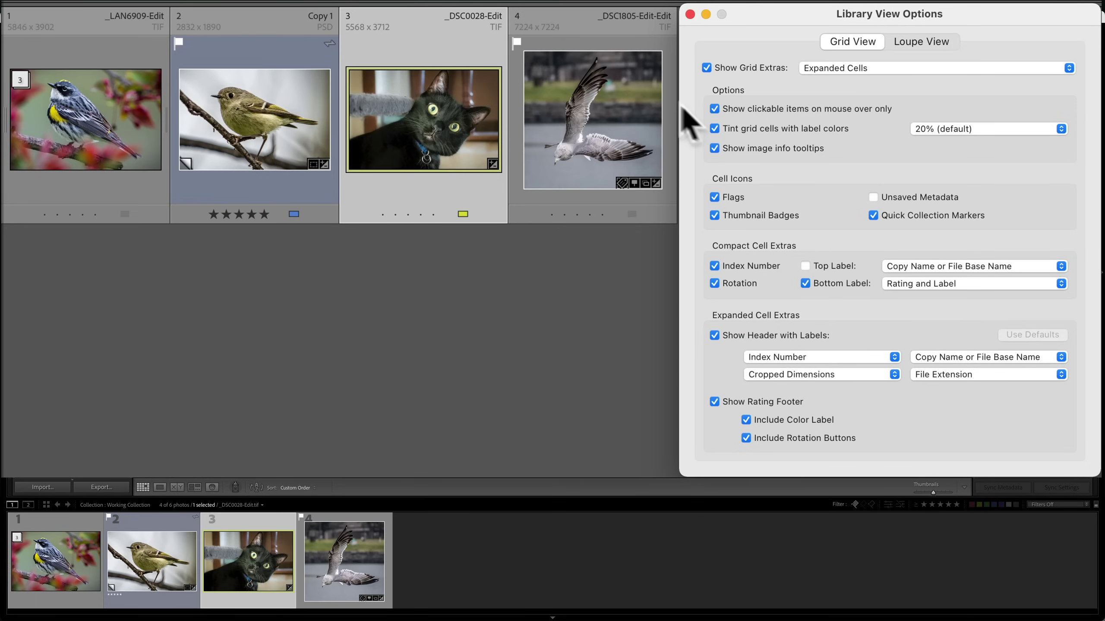
{"action": "left_click", "coordinate": [715, 109]}
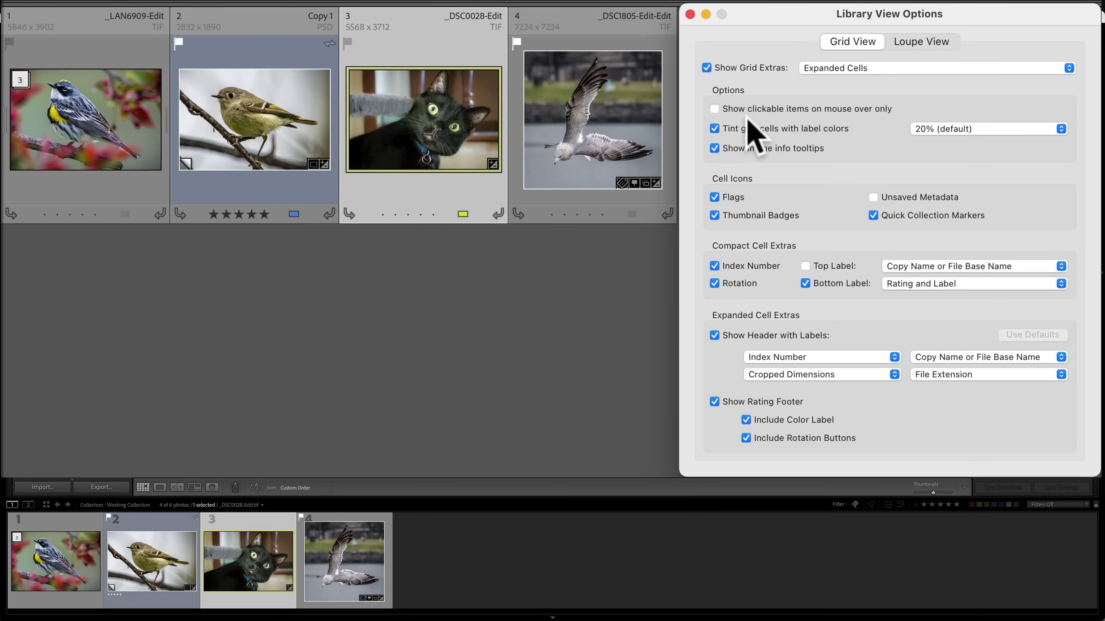
{"action": "left_click", "coordinate": [715, 109]}
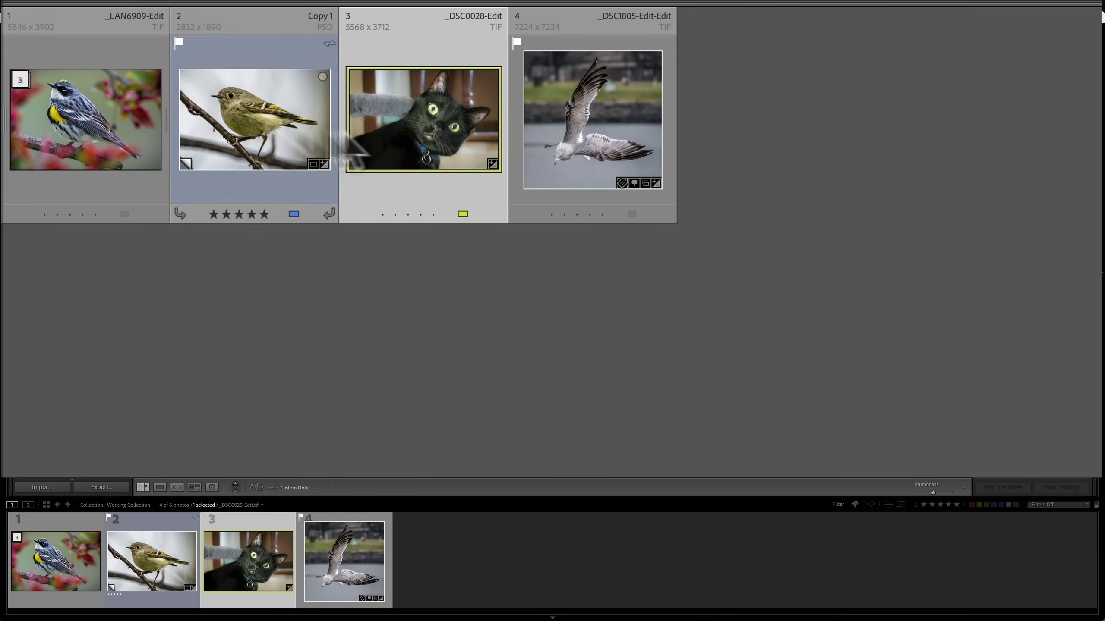
{"action": "key", "text": "super+j"}
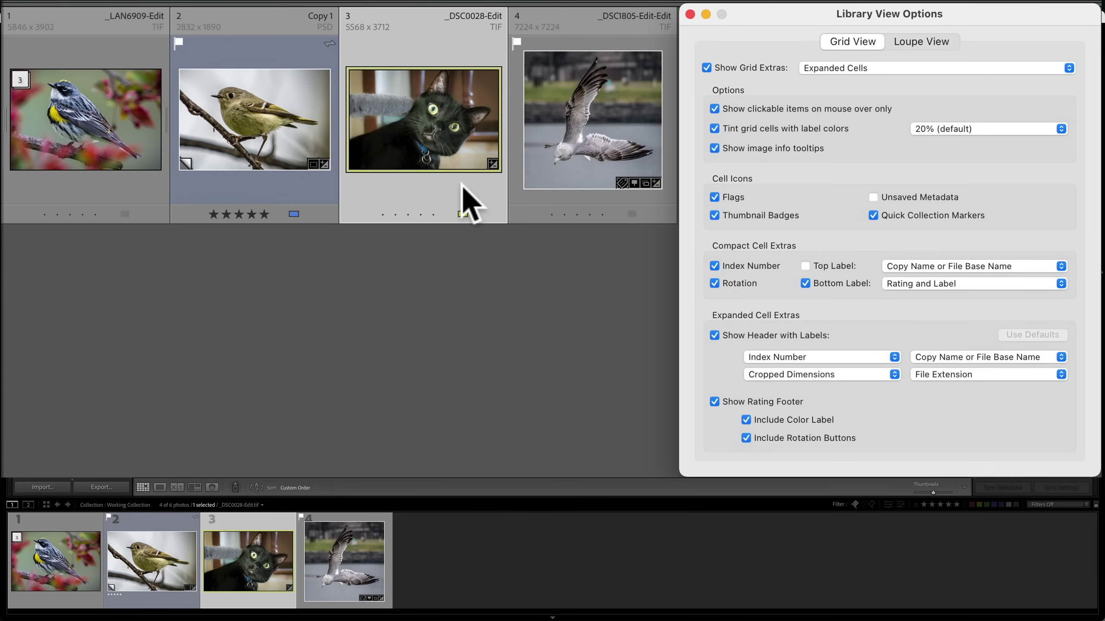
{"action": "left_click", "coordinate": [946, 125]}
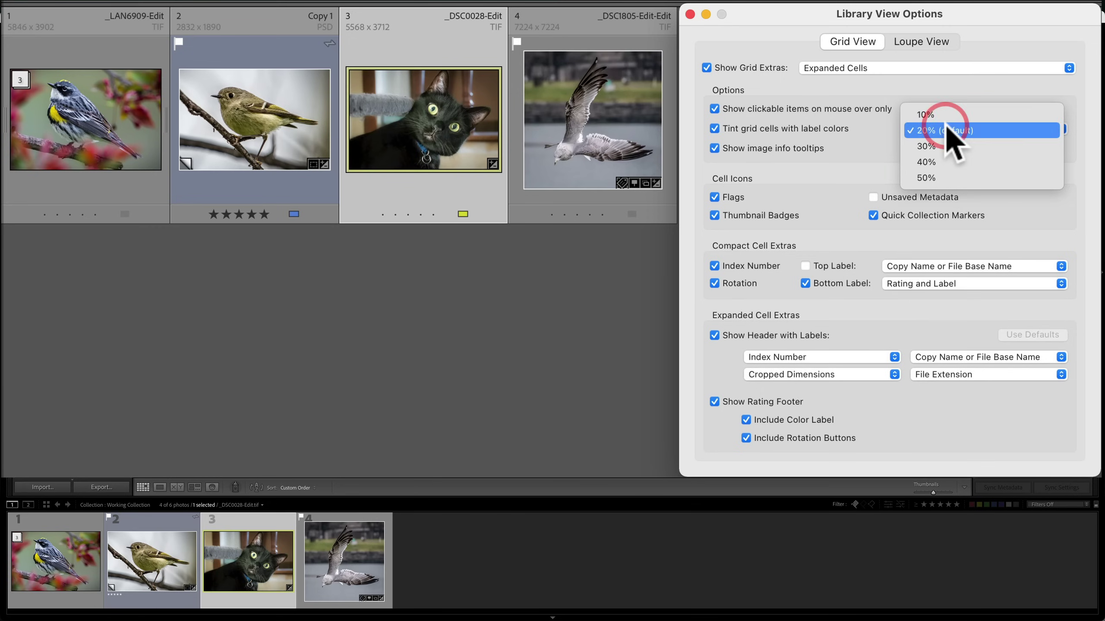
{"action": "left_click", "coordinate": [953, 176]}
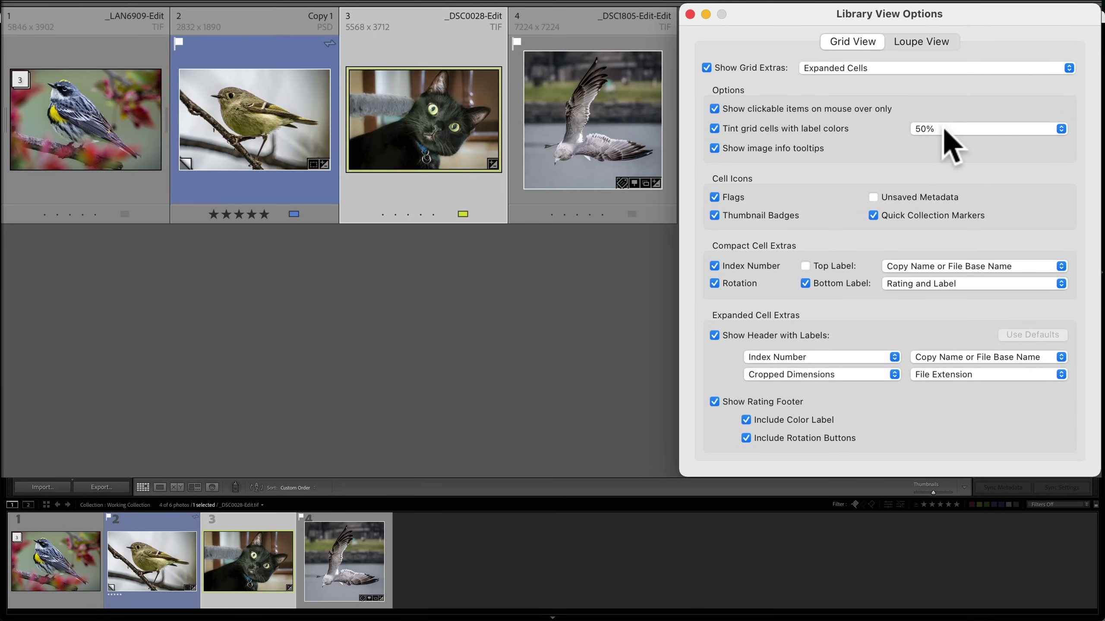
{"action": "left_click", "coordinate": [942, 127]}
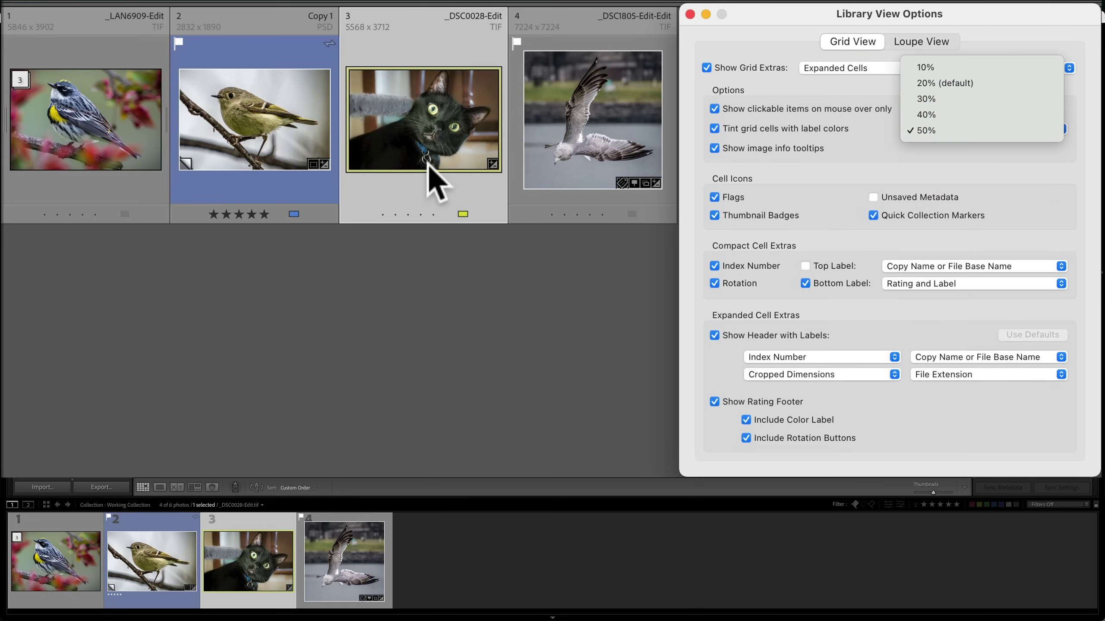
{"action": "left_click", "coordinate": [968, 83]}
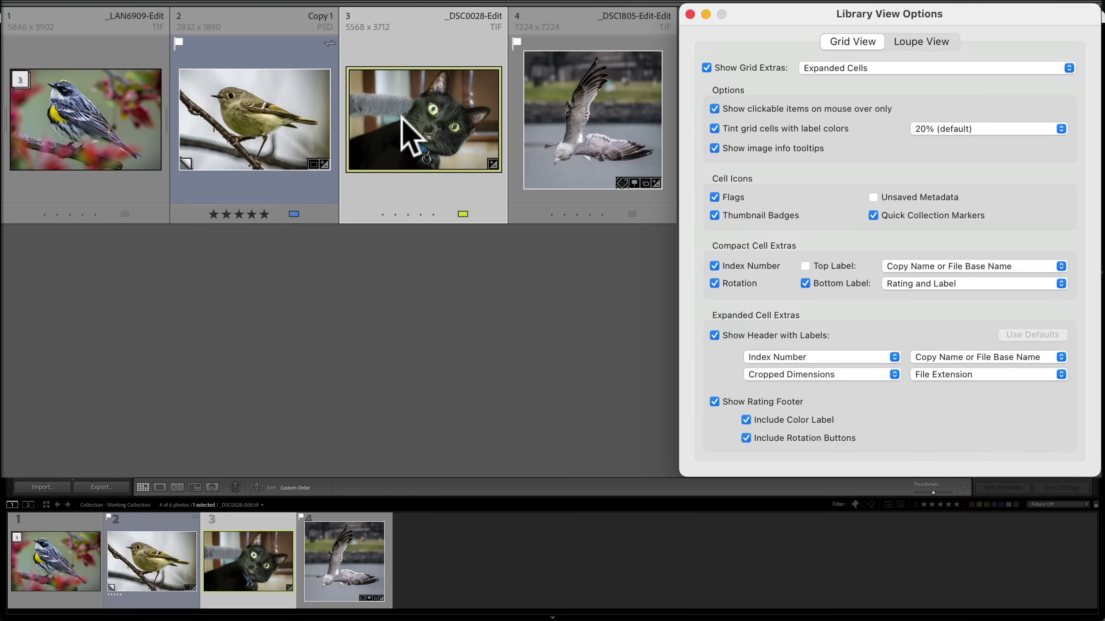
{"action": "left_click", "coordinate": [691, 14]}
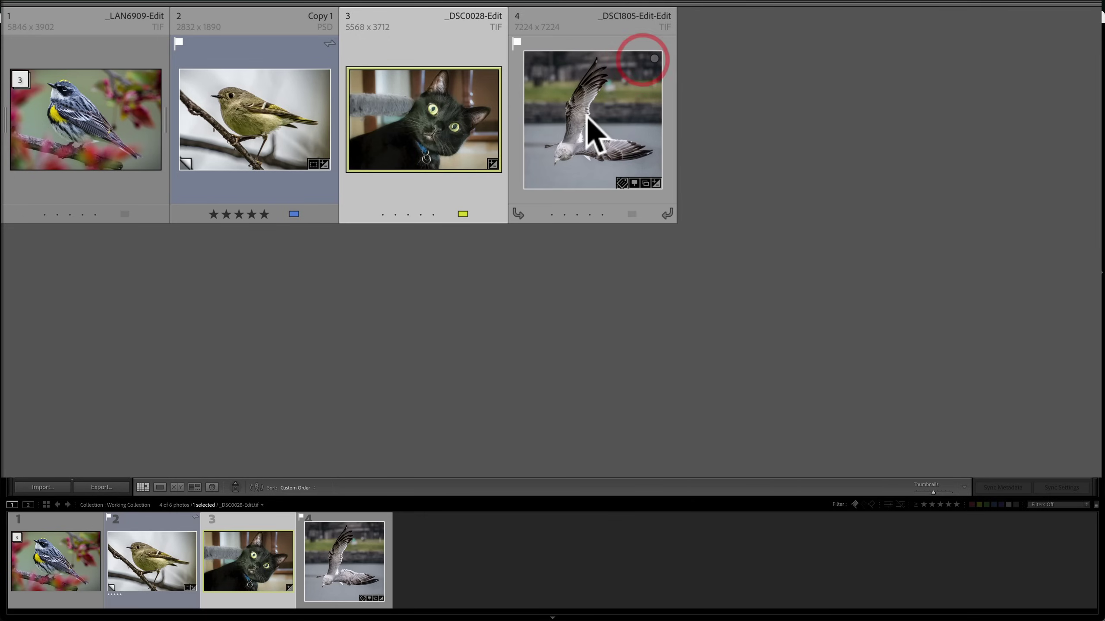
{"action": "mouse_move", "coordinate": [587, 118]}
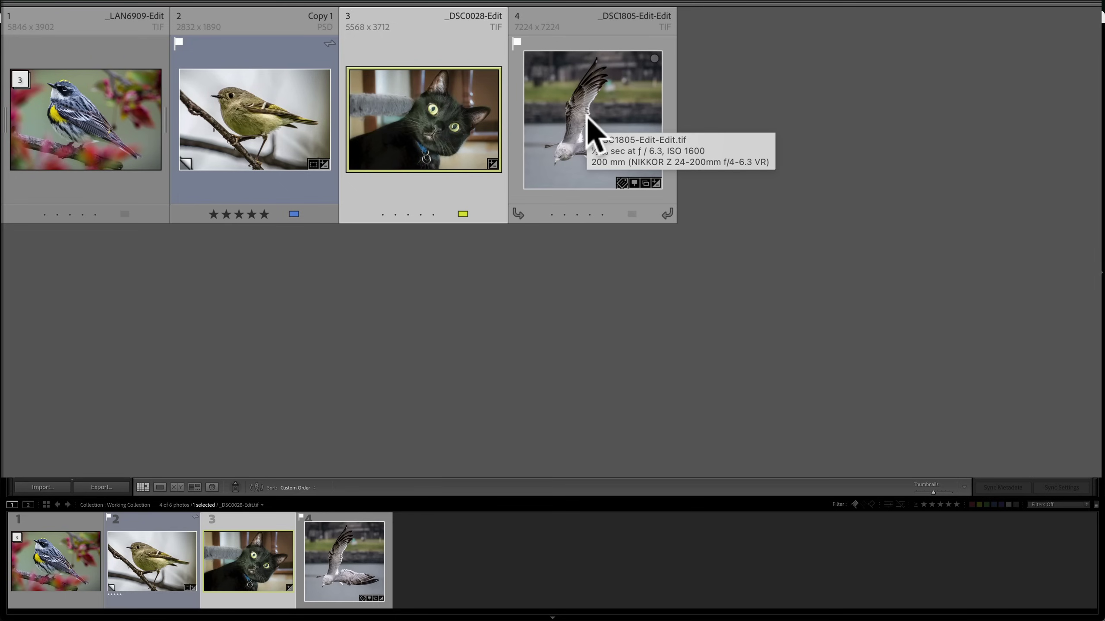
{"action": "mouse_move", "coordinate": [470, 110]}
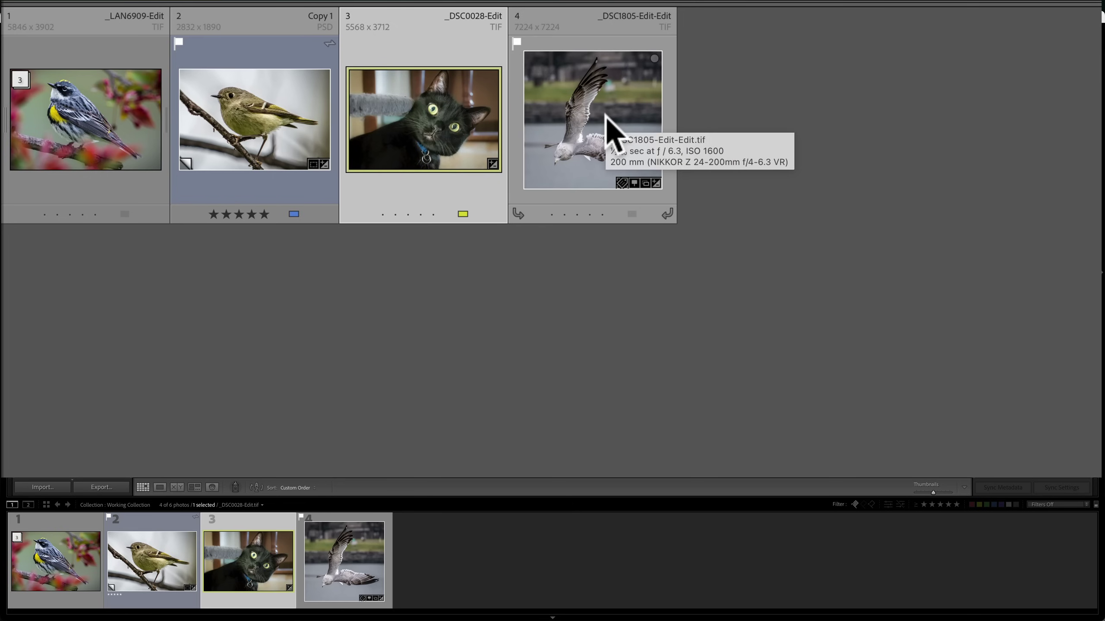
{"action": "key", "text": "super+j"}
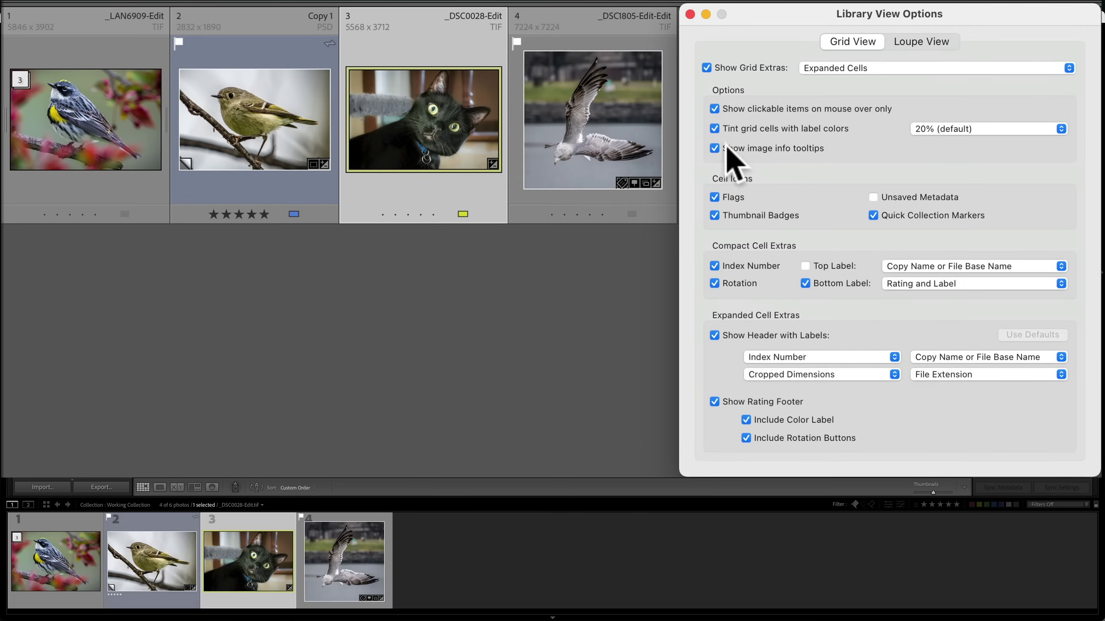
{"action": "left_click", "coordinate": [714, 148]}
{"action": "left_click", "coordinate": [714, 148]}
{"action": "left_click", "coordinate": [715, 197]}
{"action": "left_click", "coordinate": [715, 197]}
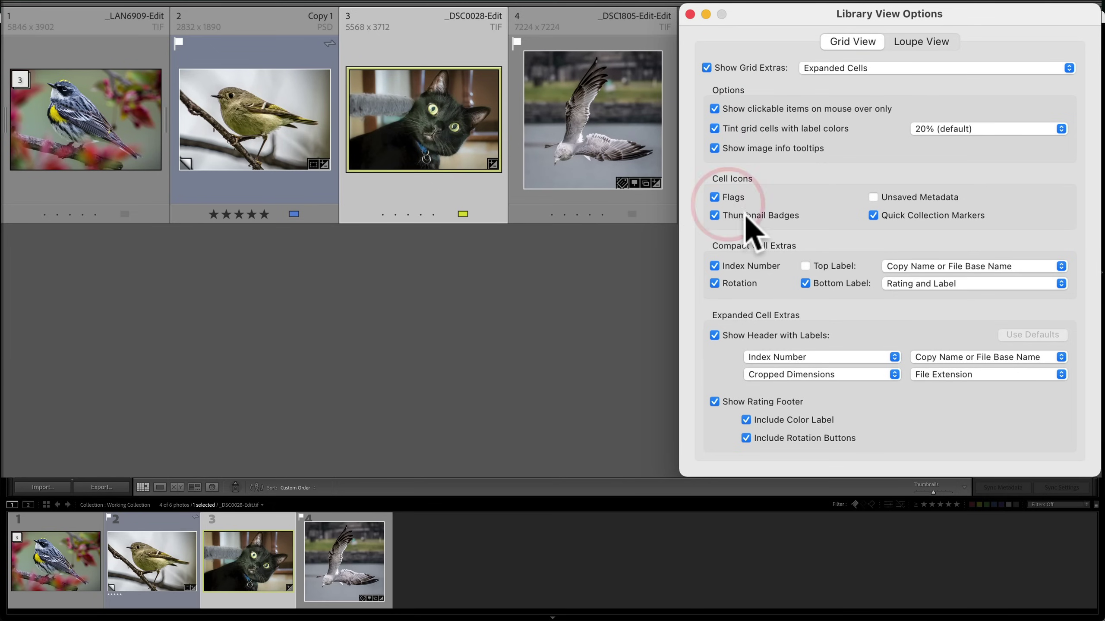
{"action": "left_click", "coordinate": [715, 215]}
{"action": "left_click", "coordinate": [714, 216]}
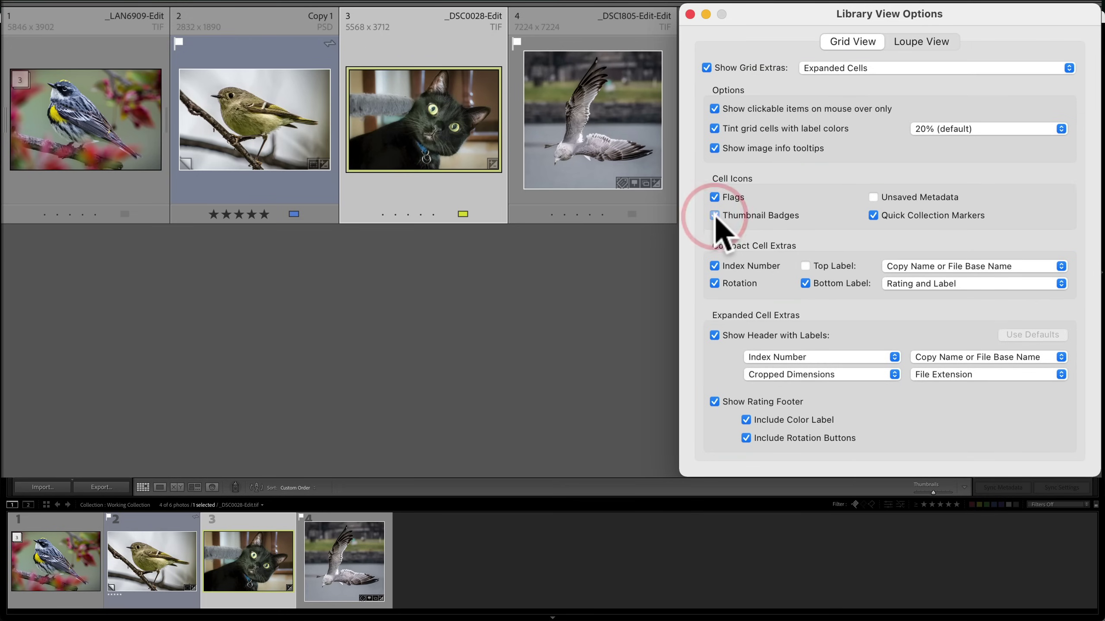
{"action": "left_click", "coordinate": [715, 216]}
{"action": "left_click", "coordinate": [714, 216]}
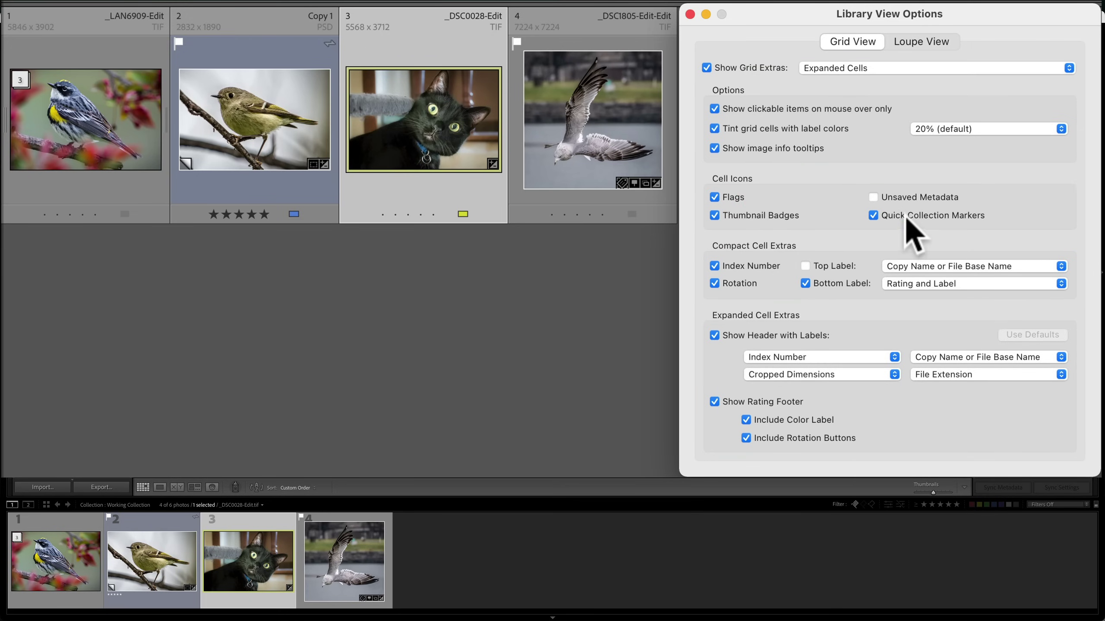
{"action": "left_click", "coordinate": [872, 198]}
{"action": "left_click", "coordinate": [873, 197]}
Switch the grid to Compact Cells, keep index numbers showing, and turn on rotation buttons
{"action": "left_click", "coordinate": [831, 70]}
{"action": "left_click", "coordinate": [822, 54]}
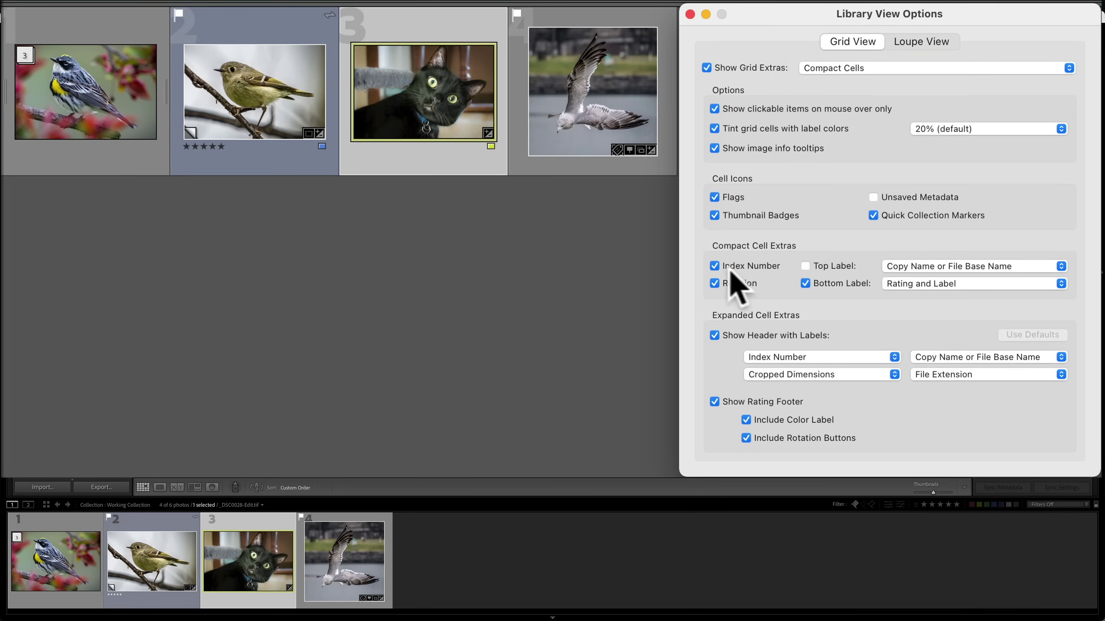
{"action": "left_click", "coordinate": [715, 265]}
{"action": "left_click", "coordinate": [715, 266]}
{"action": "left_click", "coordinate": [715, 265]}
{"action": "left_click", "coordinate": [714, 265]}
{"action": "left_click", "coordinate": [714, 282]}
Show top labels, trying Common Attributes before settling on Copy Name or File Base Name
{"action": "left_click", "coordinate": [805, 266]}
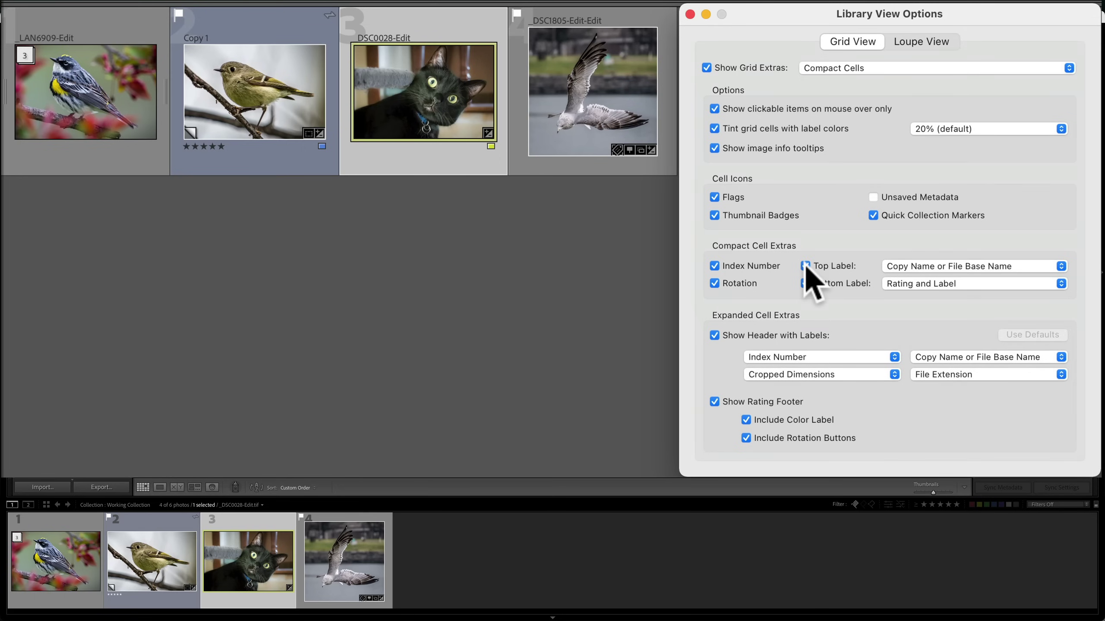
{"action": "left_click", "coordinate": [804, 265]}
{"action": "left_click", "coordinate": [804, 265]}
{"action": "left_click", "coordinate": [805, 265]}
{"action": "left_click", "coordinate": [805, 265]}
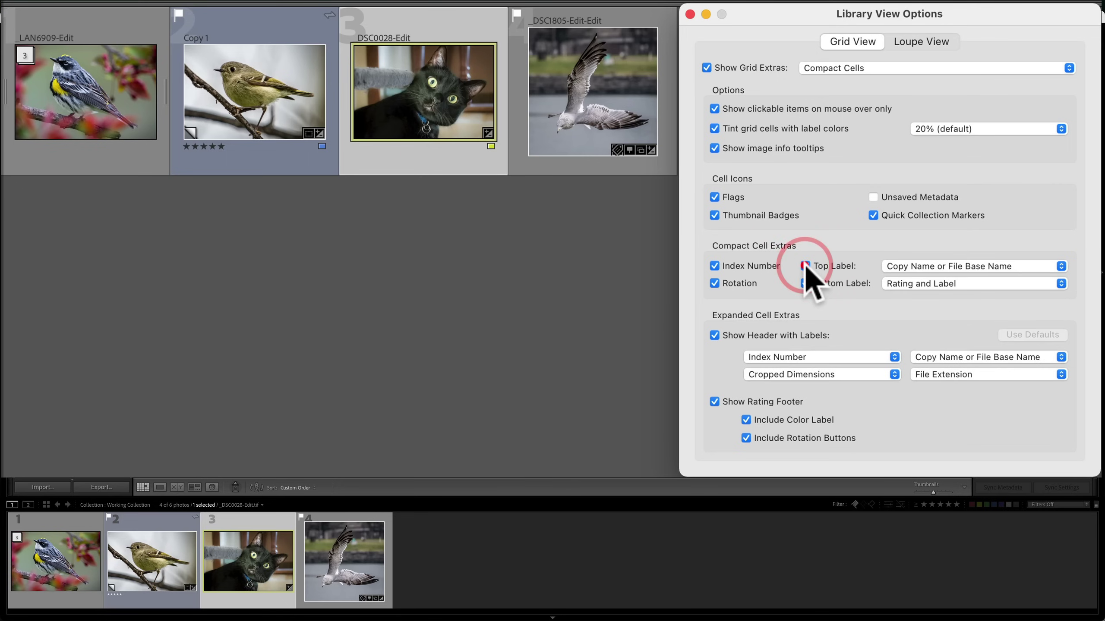
{"action": "left_click", "coordinate": [929, 267]}
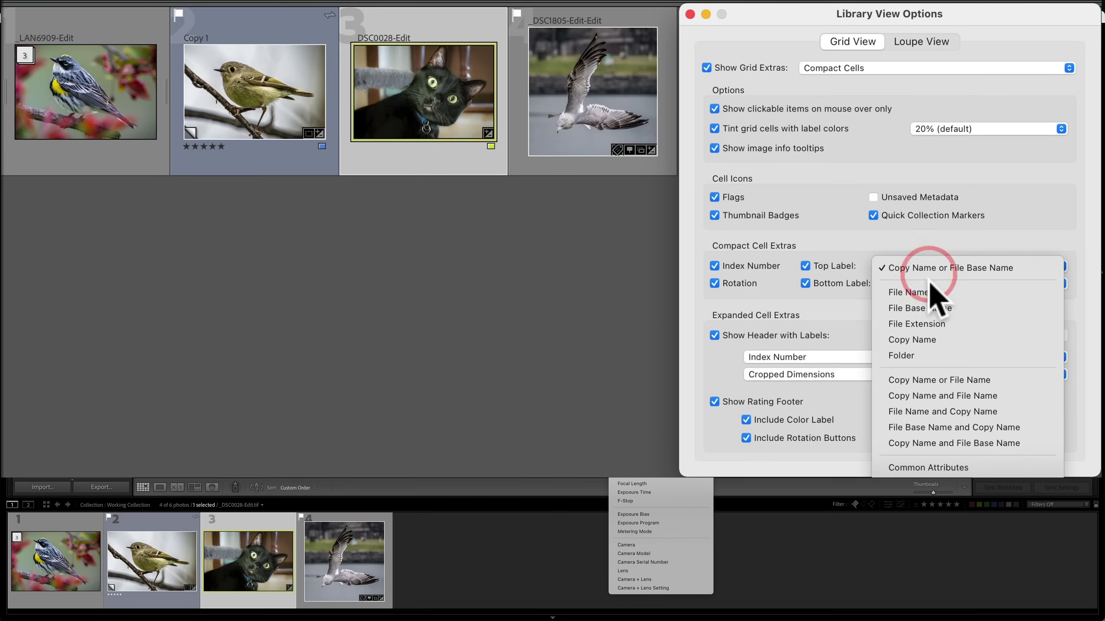
{"action": "left_click", "coordinate": [934, 469]}
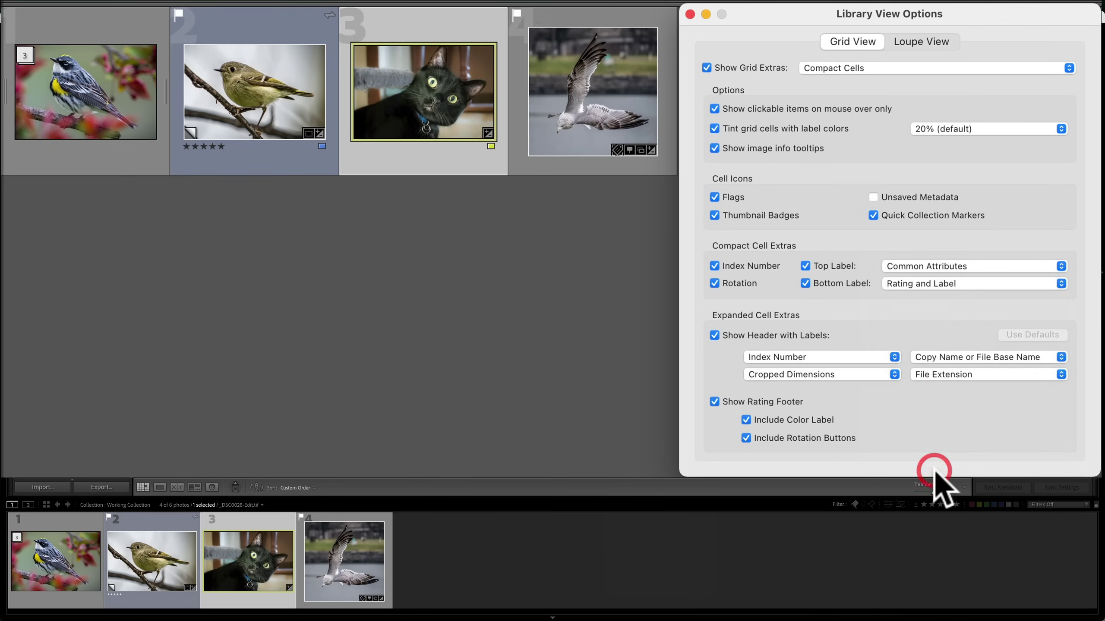
{"action": "left_click", "coordinate": [907, 267]}
{"action": "left_click", "coordinate": [908, 68]}
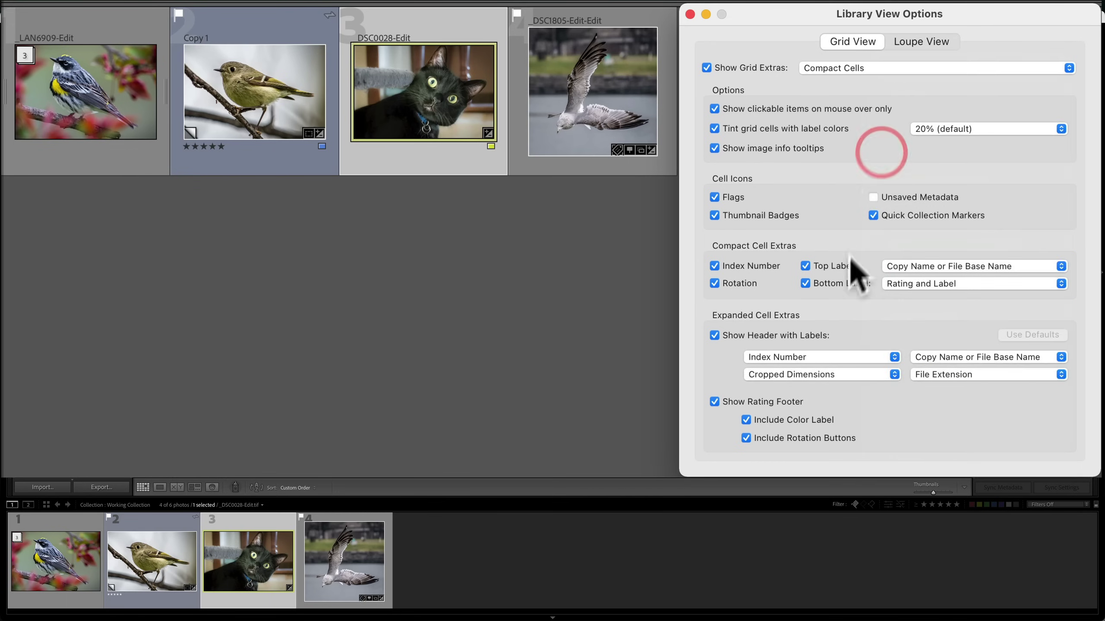
Set the bottom label, trying Common Photo Settings before restoring Rating and Label
{"action": "left_click", "coordinate": [806, 282]}
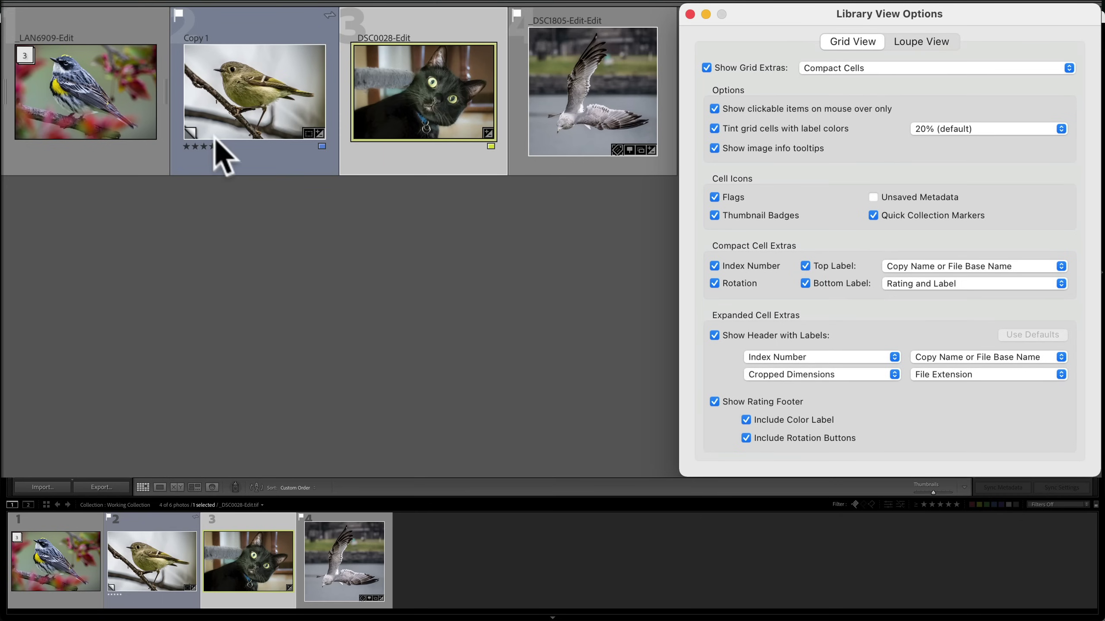
{"action": "left_click", "coordinate": [934, 289]}
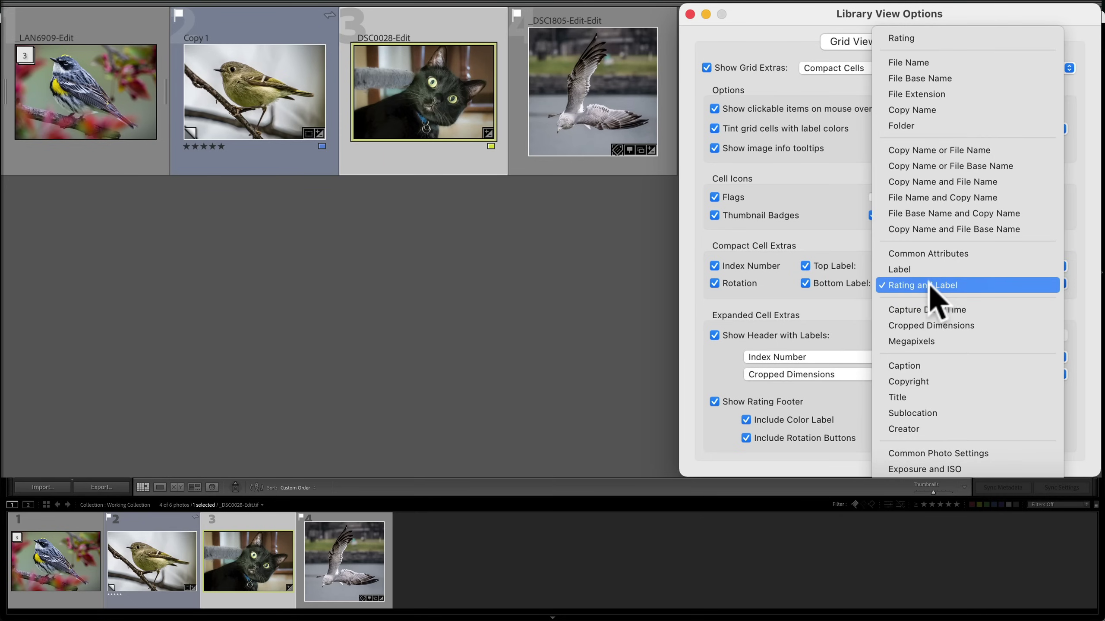
{"action": "left_click", "coordinate": [956, 452]}
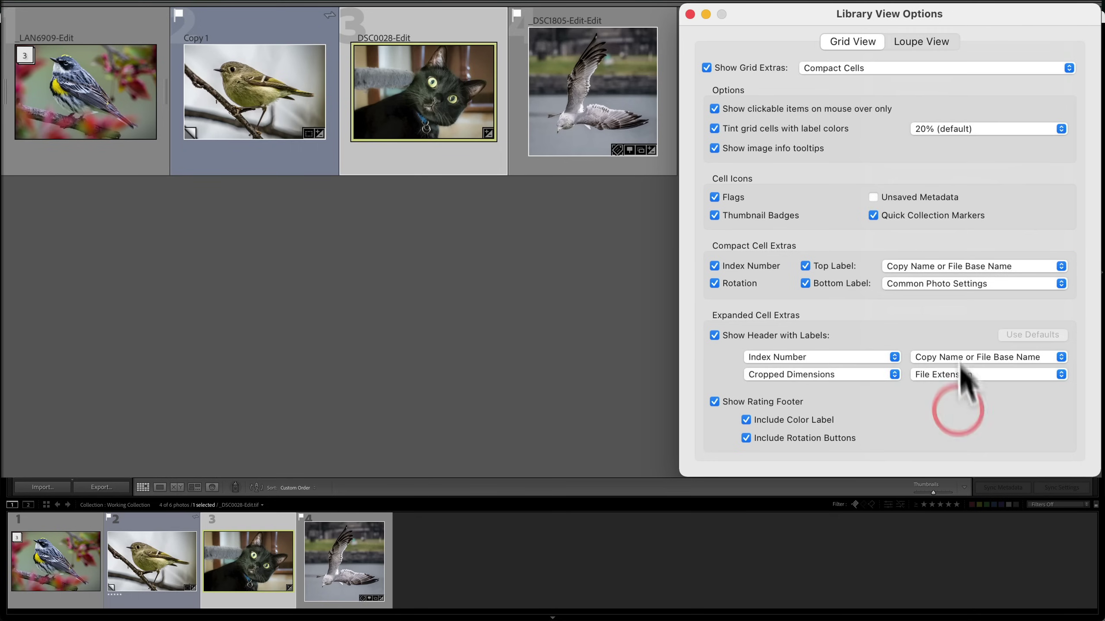
{"action": "left_click", "coordinate": [959, 283]}
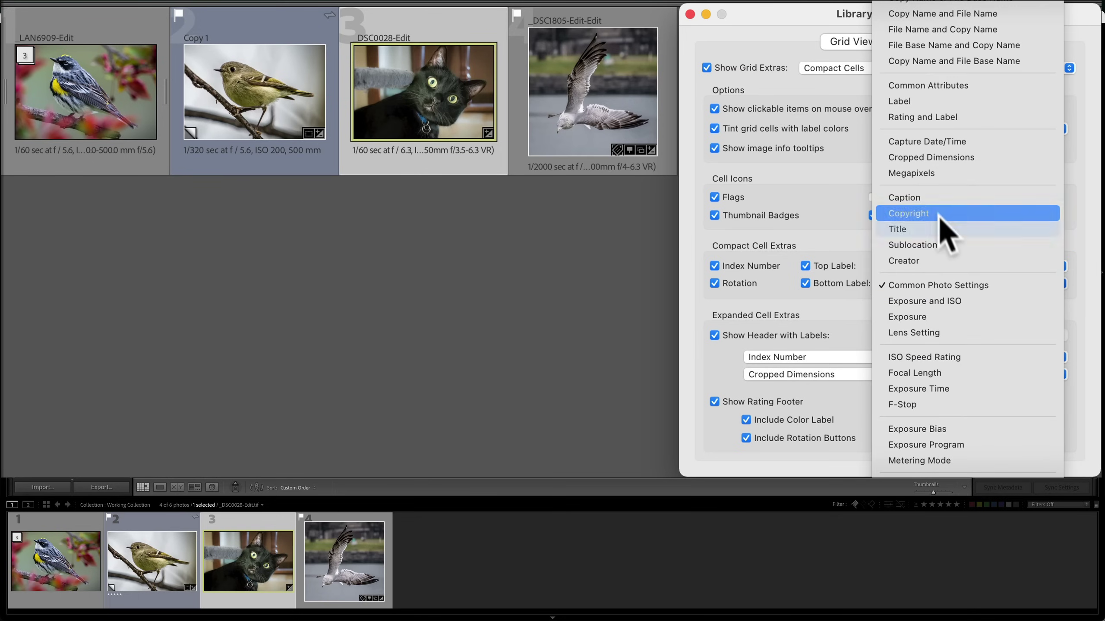
{"action": "scroll", "coordinate": [940, 261], "scroll_direction": "up", "scroll_amount": 5}
{"action": "left_click", "coordinate": [942, 316]}
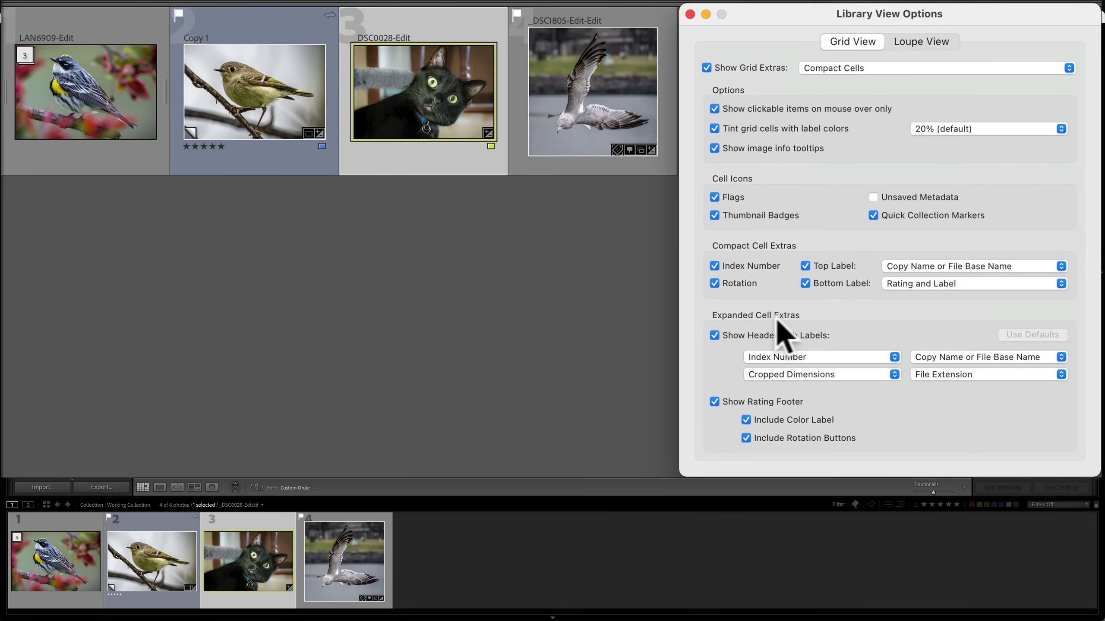
Switch the grid to Expanded Cells and toggle Show Header off and back on
{"action": "left_click", "coordinate": [819, 66]}
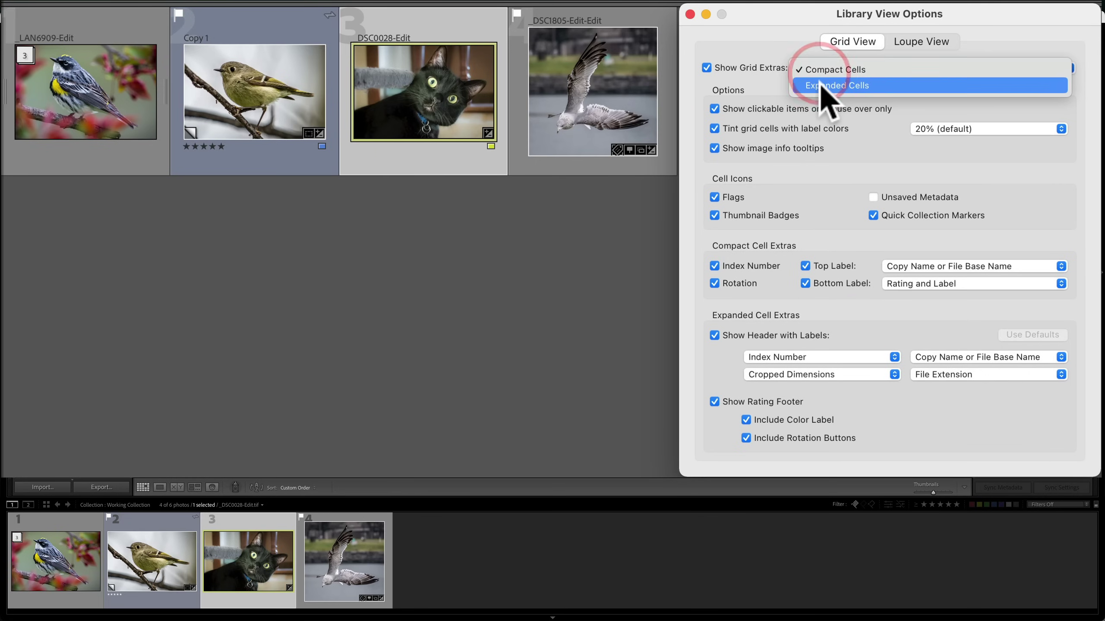
{"action": "left_click", "coordinate": [821, 86]}
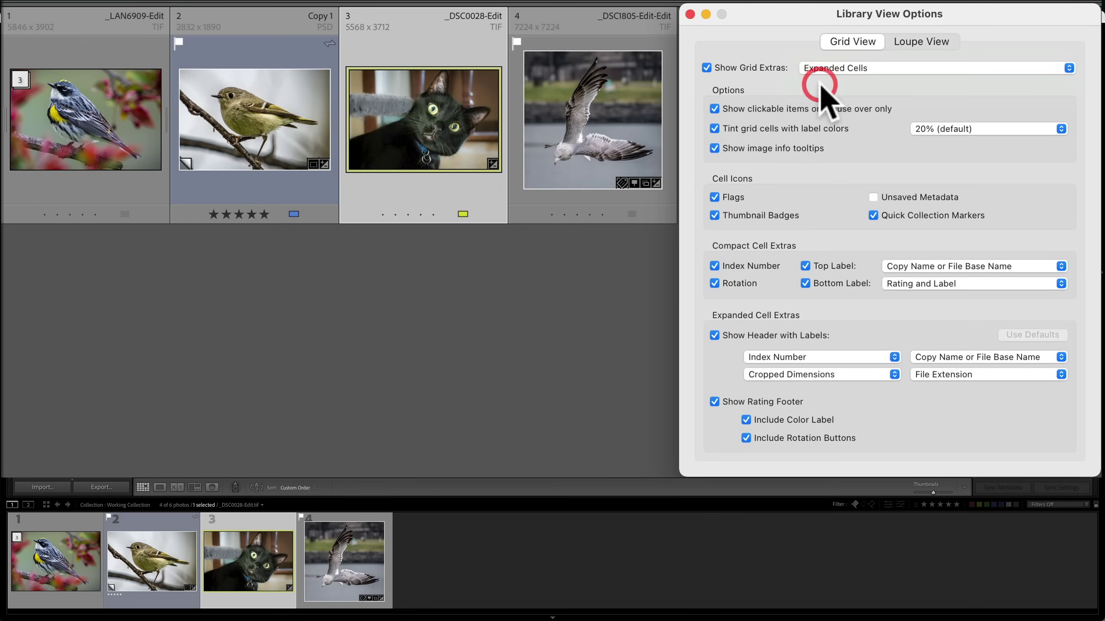
{"action": "left_click", "coordinate": [714, 335]}
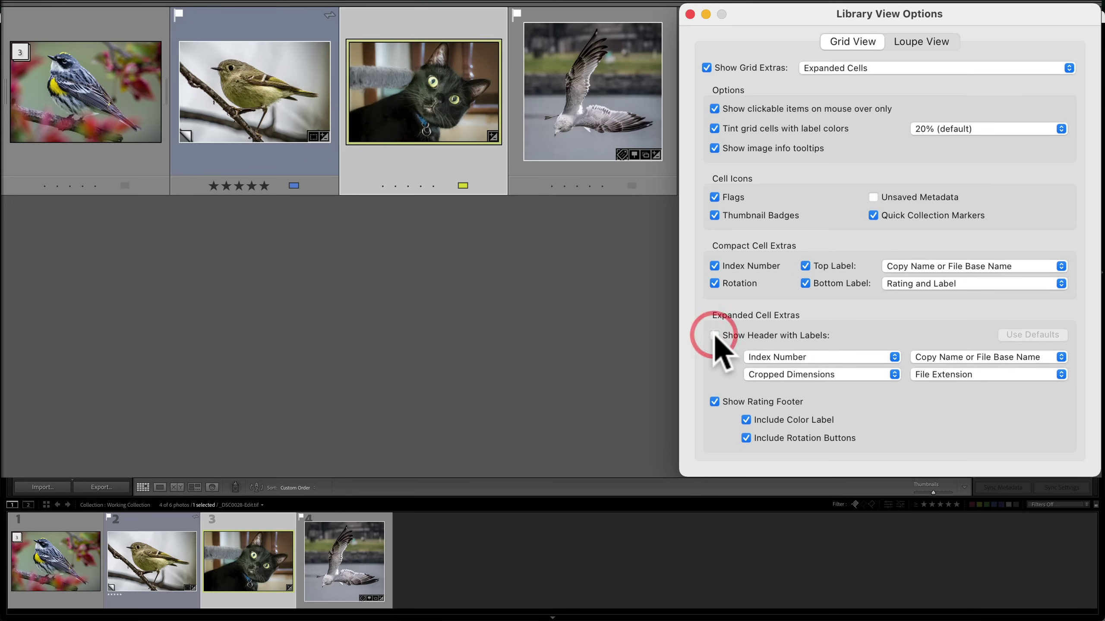
{"action": "left_click", "coordinate": [713, 336]}
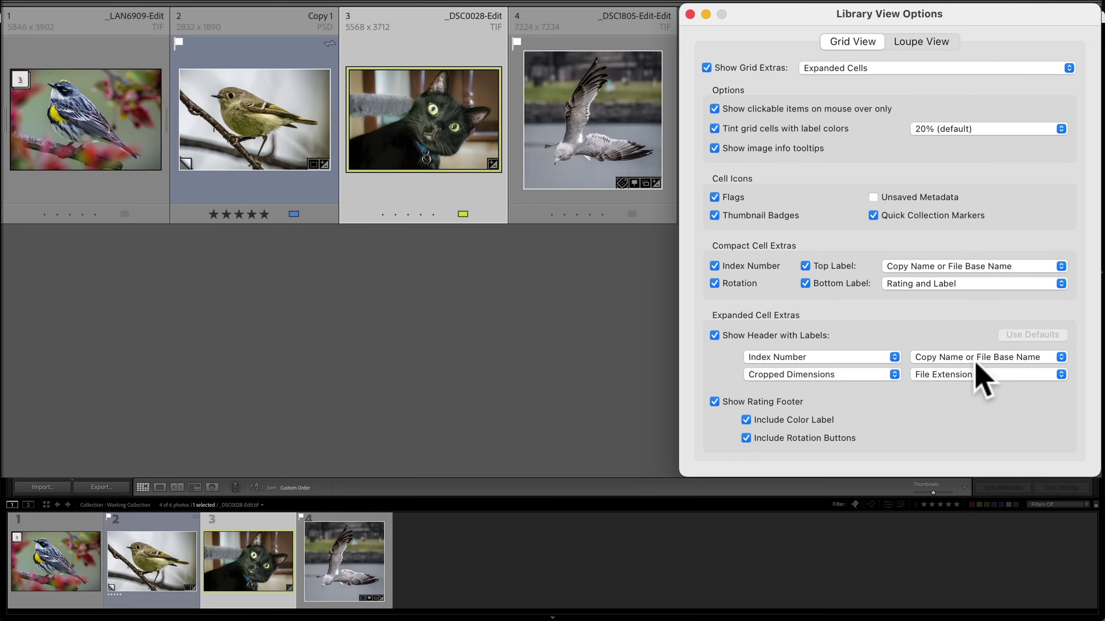
Try Common Attributes, Copy Name and Exposure in the header fields, then restore the header defaults
{"action": "left_click", "coordinate": [808, 357]}
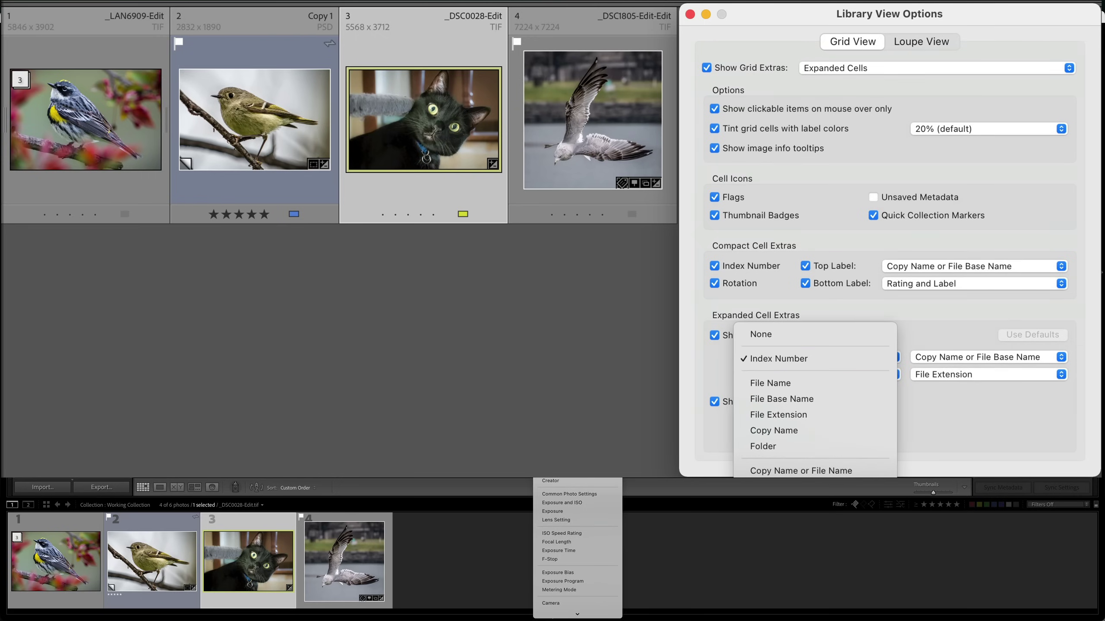
{"action": "left_click", "coordinate": [783, 474]}
{"action": "left_click", "coordinate": [799, 372]}
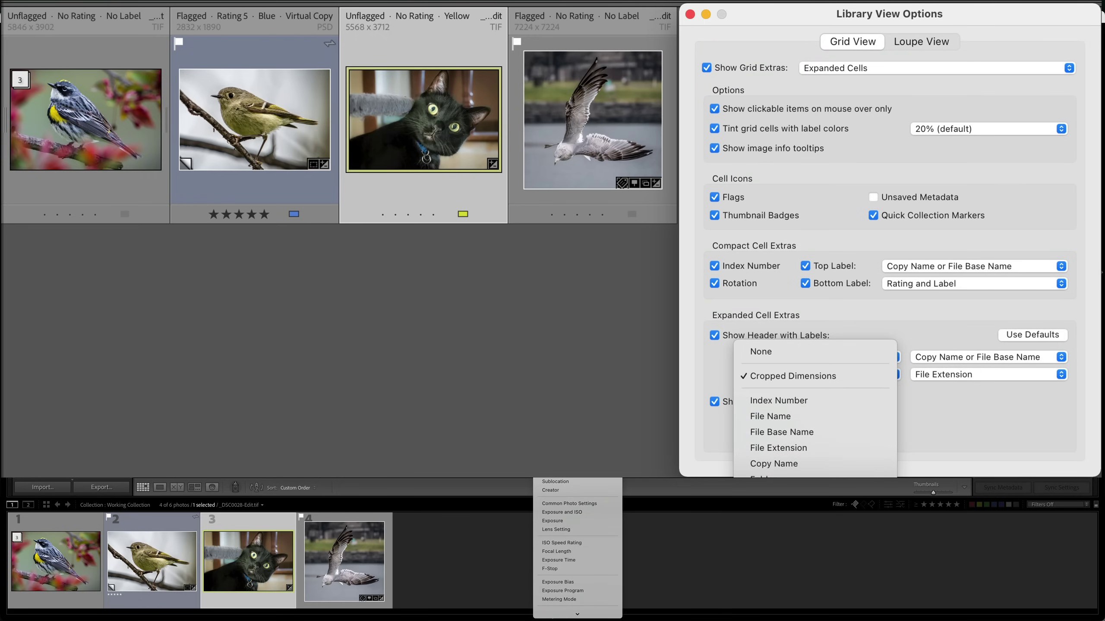
{"action": "left_click", "coordinate": [883, 445]}
{"action": "left_click", "coordinate": [959, 358]}
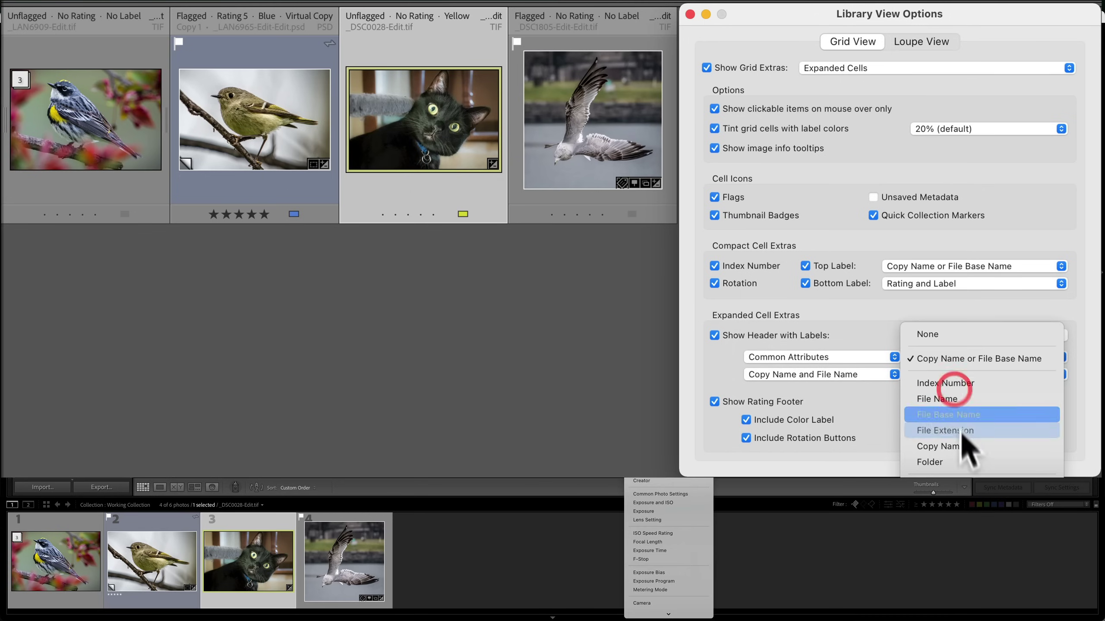
{"action": "left_click", "coordinate": [933, 374]}
{"action": "left_click", "coordinate": [933, 376]}
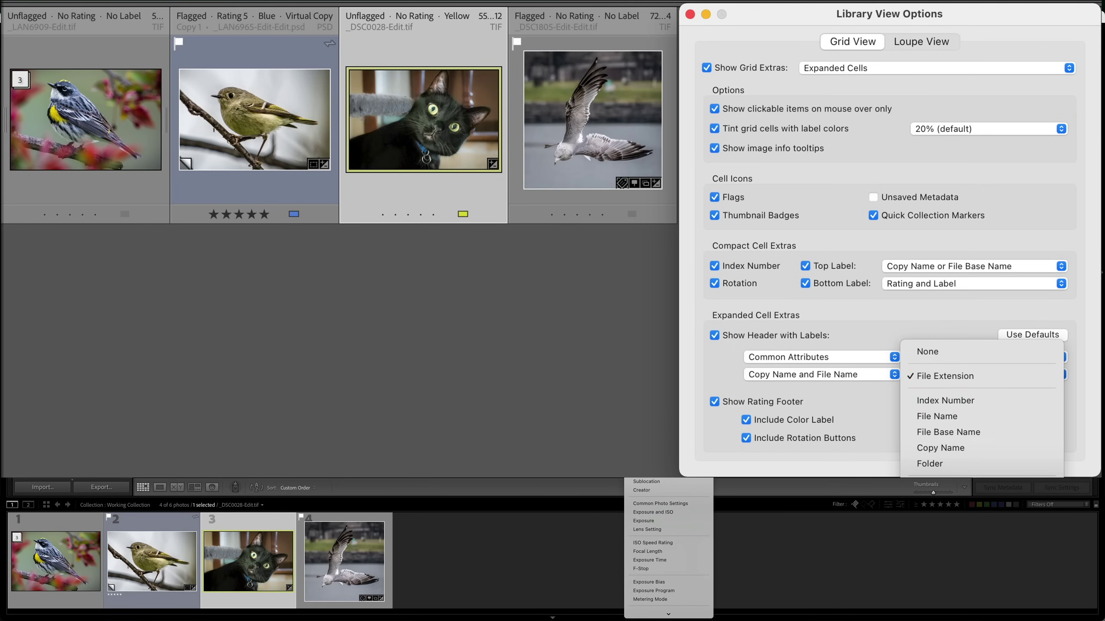
{"action": "left_click", "coordinate": [657, 521]}
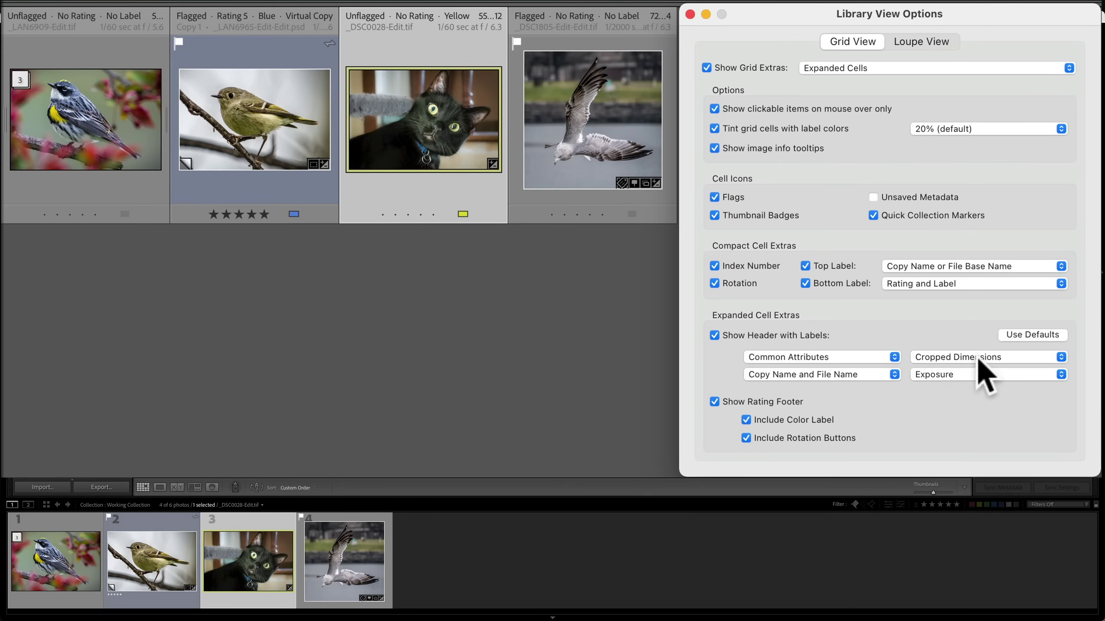
{"action": "left_click", "coordinate": [1026, 335]}
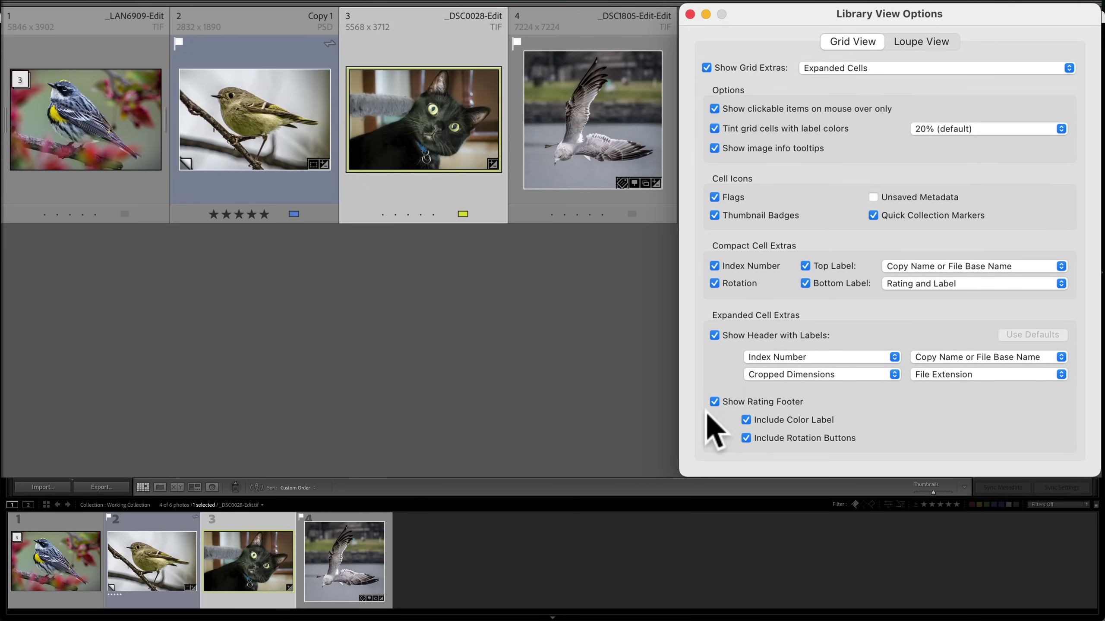
{"action": "left_click", "coordinate": [714, 402]}
{"action": "left_click", "coordinate": [714, 401]}
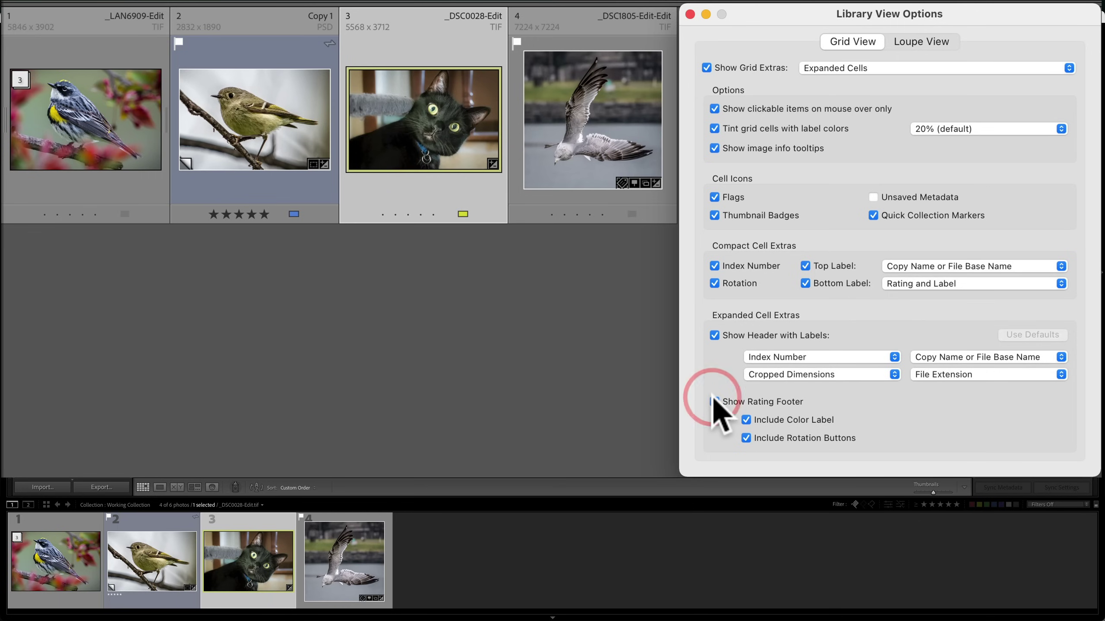
{"action": "left_click", "coordinate": [713, 401]}
{"action": "left_click", "coordinate": [714, 401]}
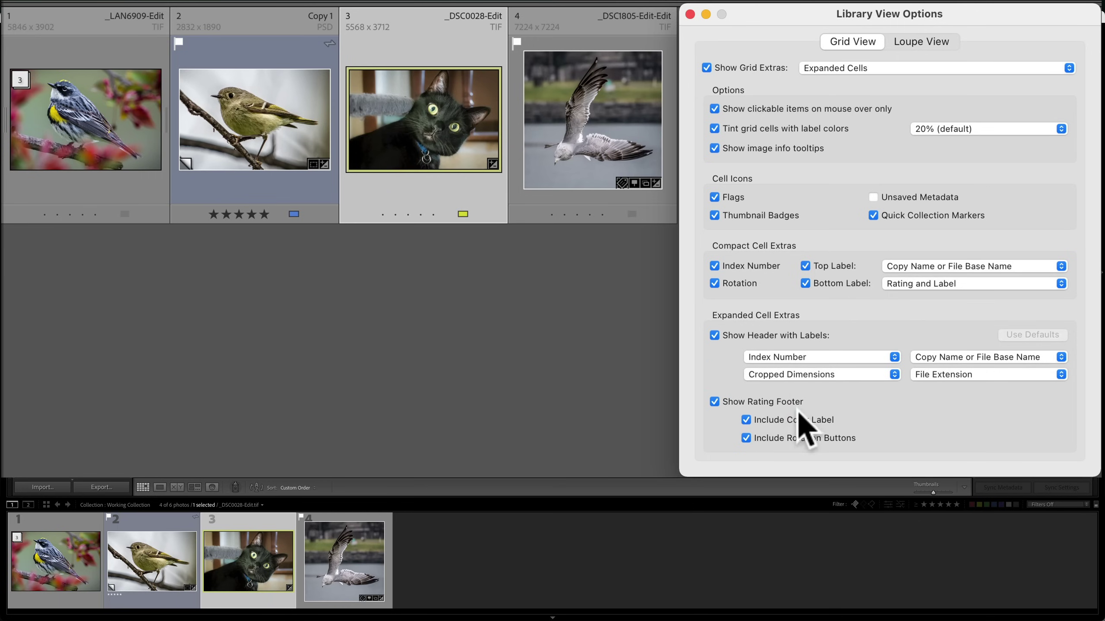
{"action": "left_click", "coordinate": [747, 421]}
{"action": "left_click", "coordinate": [747, 421]}
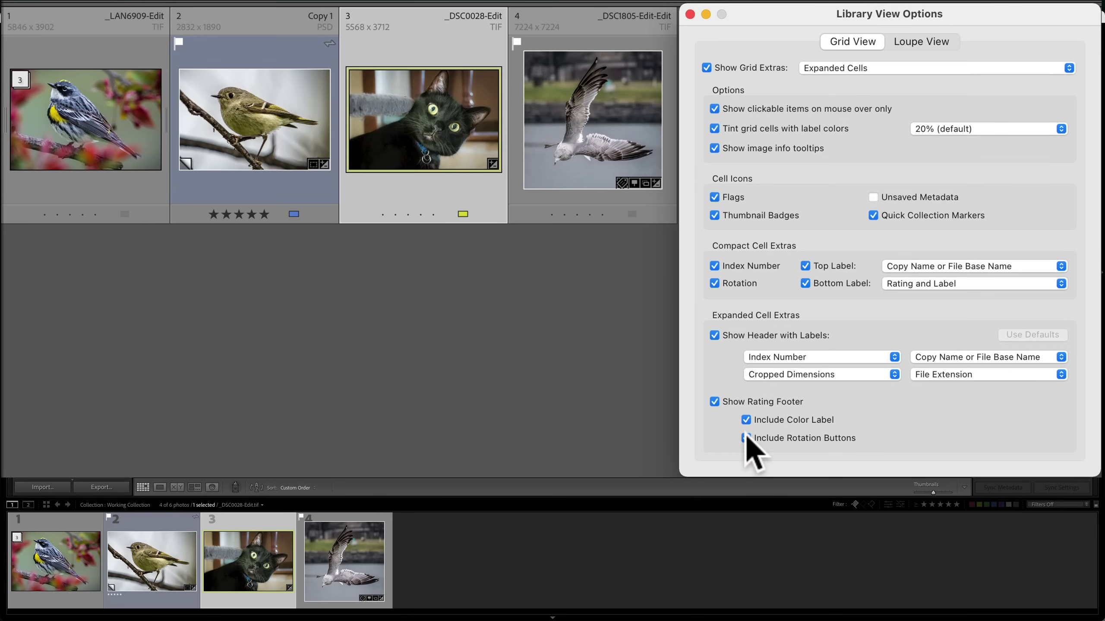
{"action": "left_click", "coordinate": [745, 438]}
{"action": "left_click", "coordinate": [747, 439]}
Close Library View Options and inspect the gull photo's badges in the expanded grid
{"action": "left_click", "coordinate": [689, 14]}
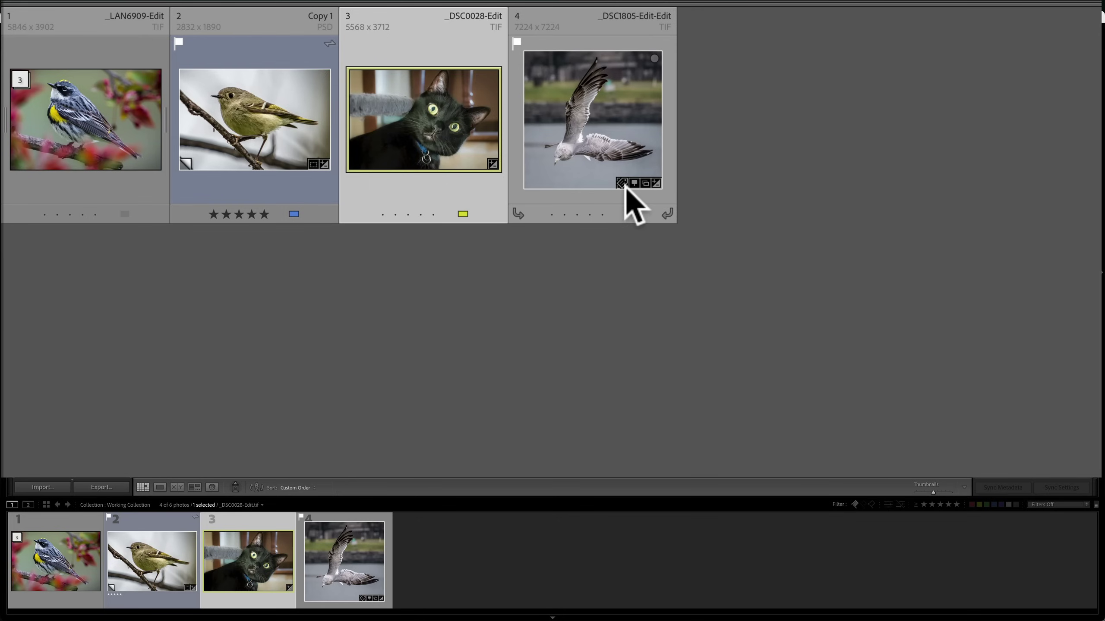
{"action": "mouse_move", "coordinate": [624, 183]}
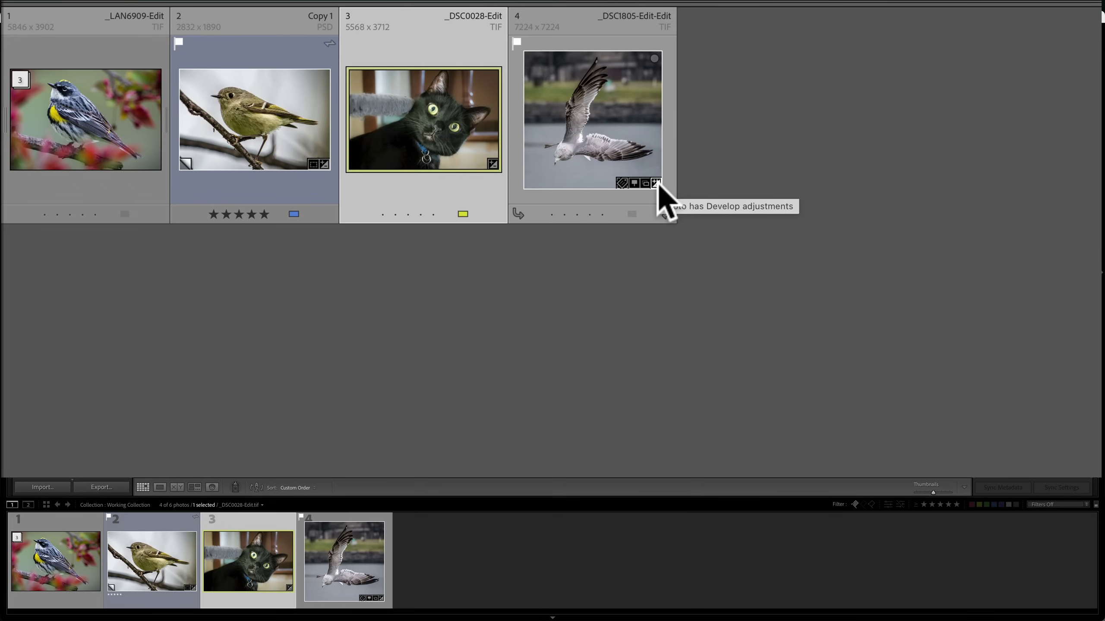
{"action": "left_click", "coordinate": [633, 181]}
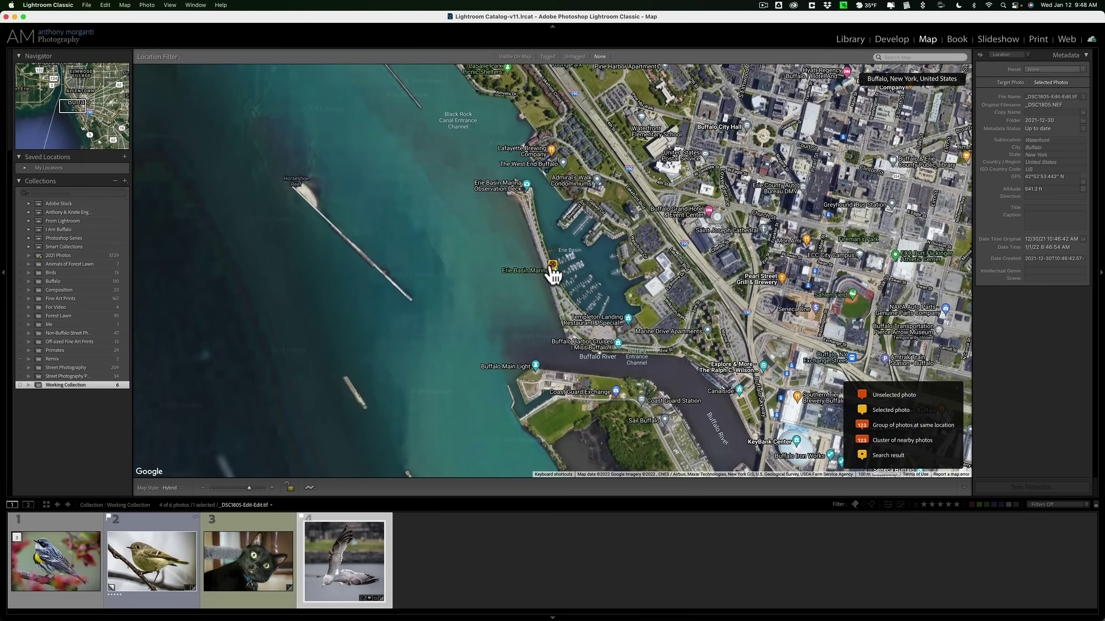
{"action": "mouse_move", "coordinate": [554, 266]}
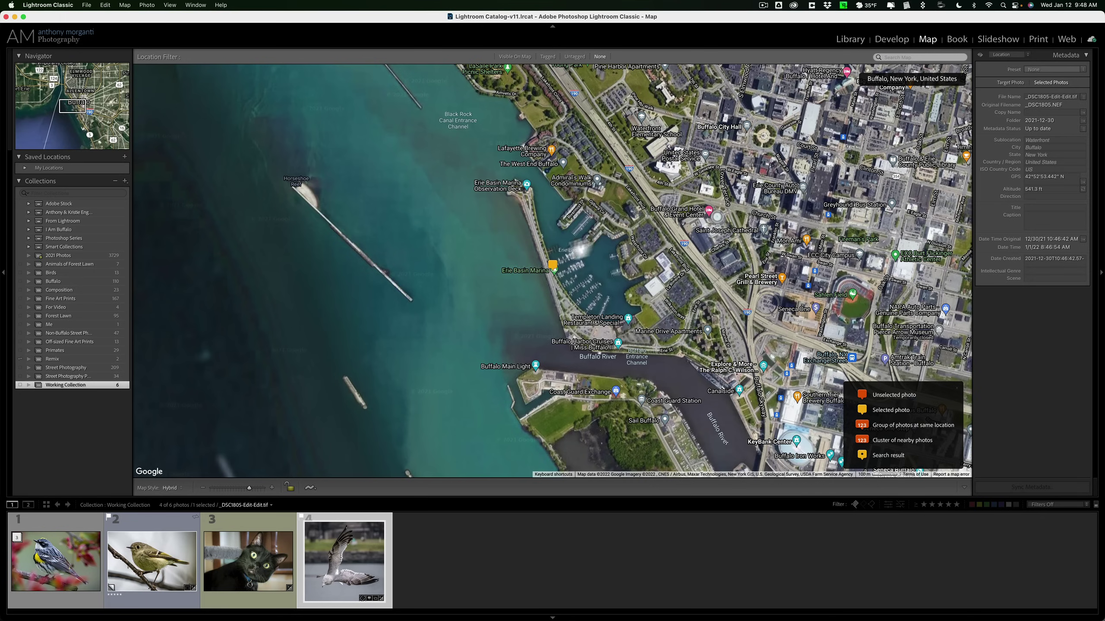
{"action": "left_click", "coordinate": [851, 37]}
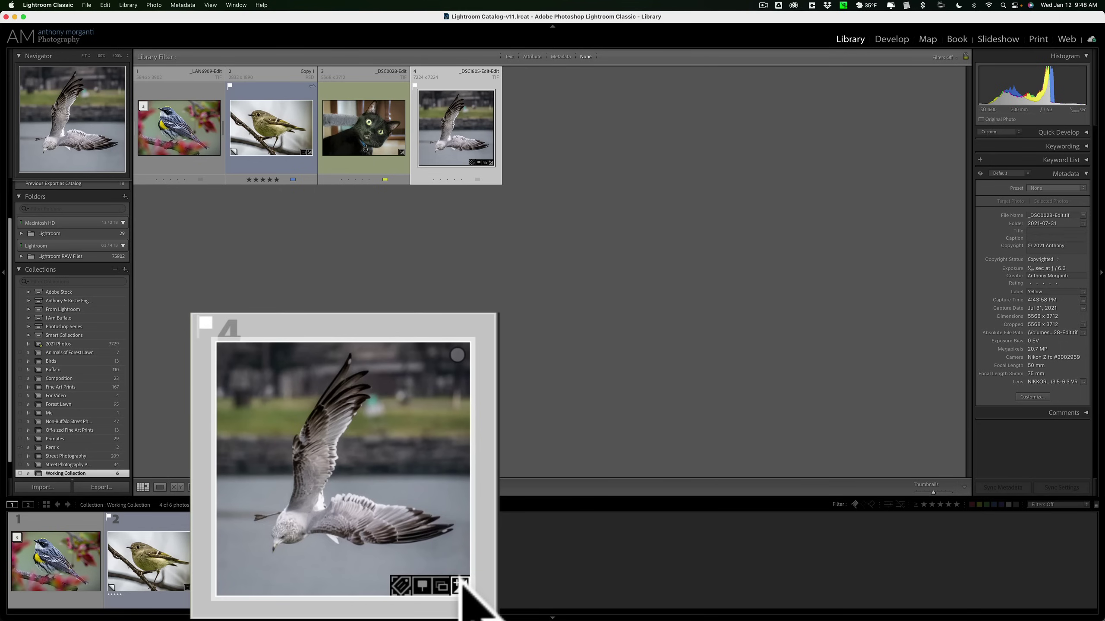
{"action": "left_click", "coordinate": [490, 162]}
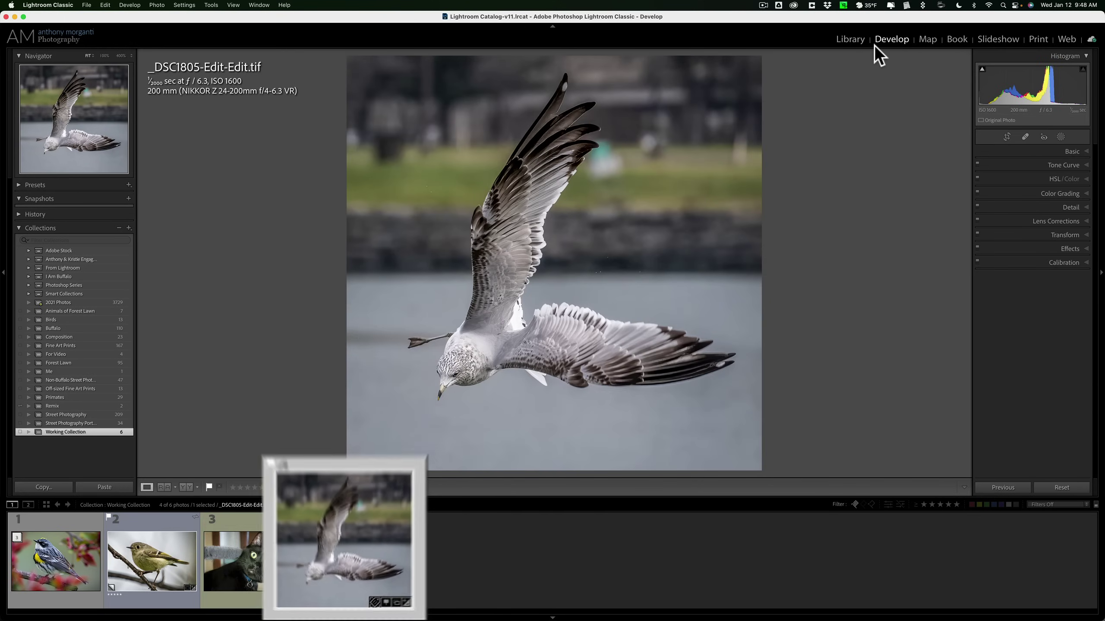
{"action": "left_click", "coordinate": [837, 38]}
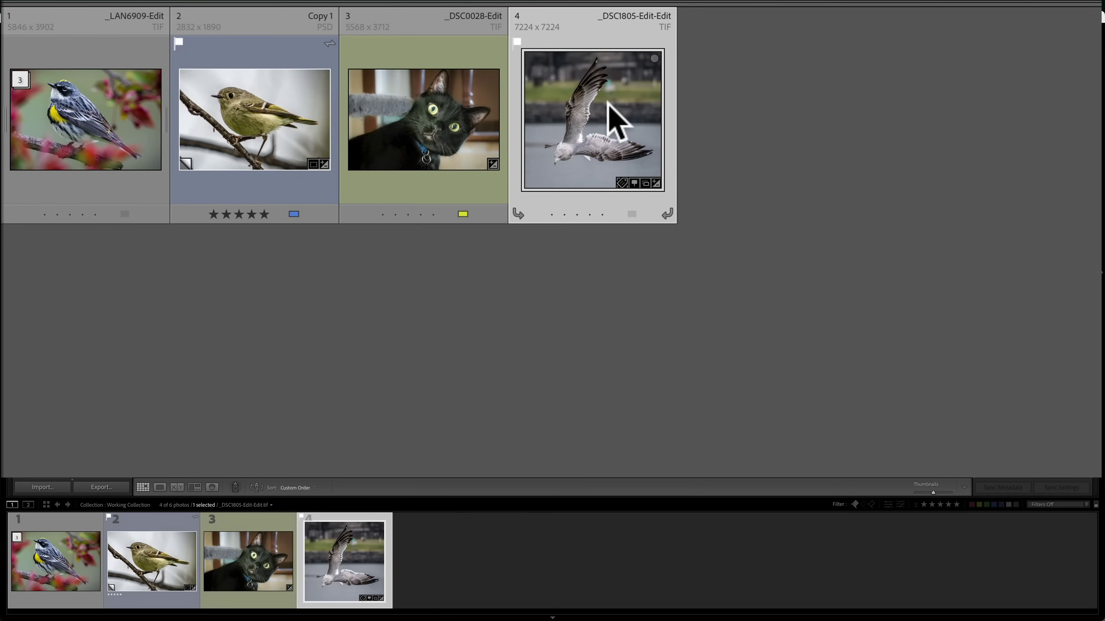
{"action": "mouse_move", "coordinate": [608, 102]}
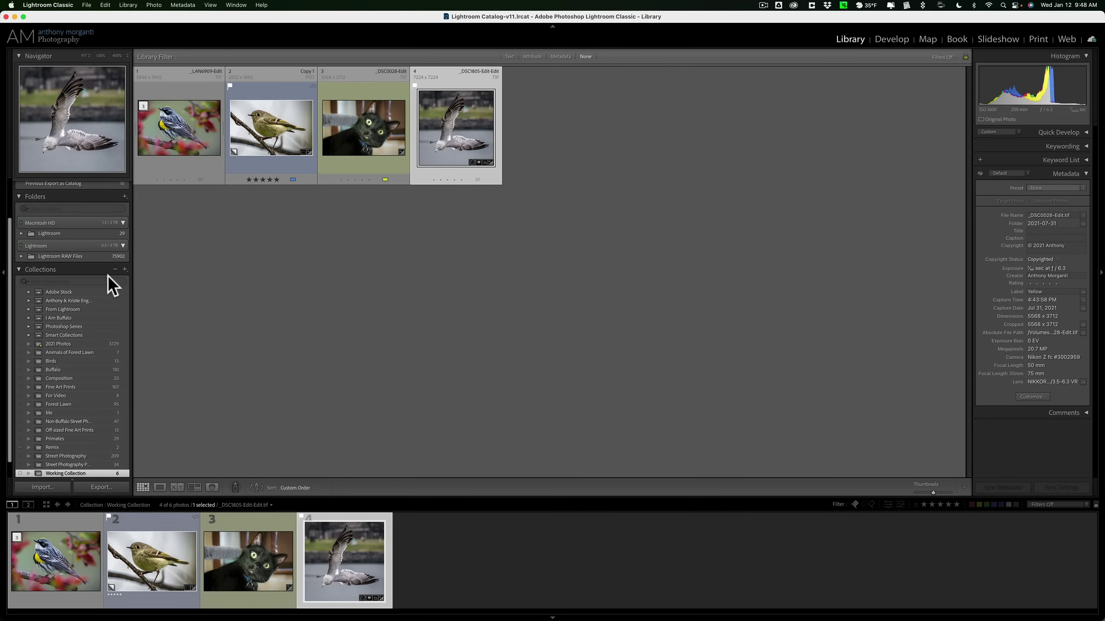
Glance at the Quick Collection's single cat photo, then open the four-photo Working Collection
{"action": "scroll", "coordinate": [109, 284], "scroll_direction": "up", "scroll_amount": 3}
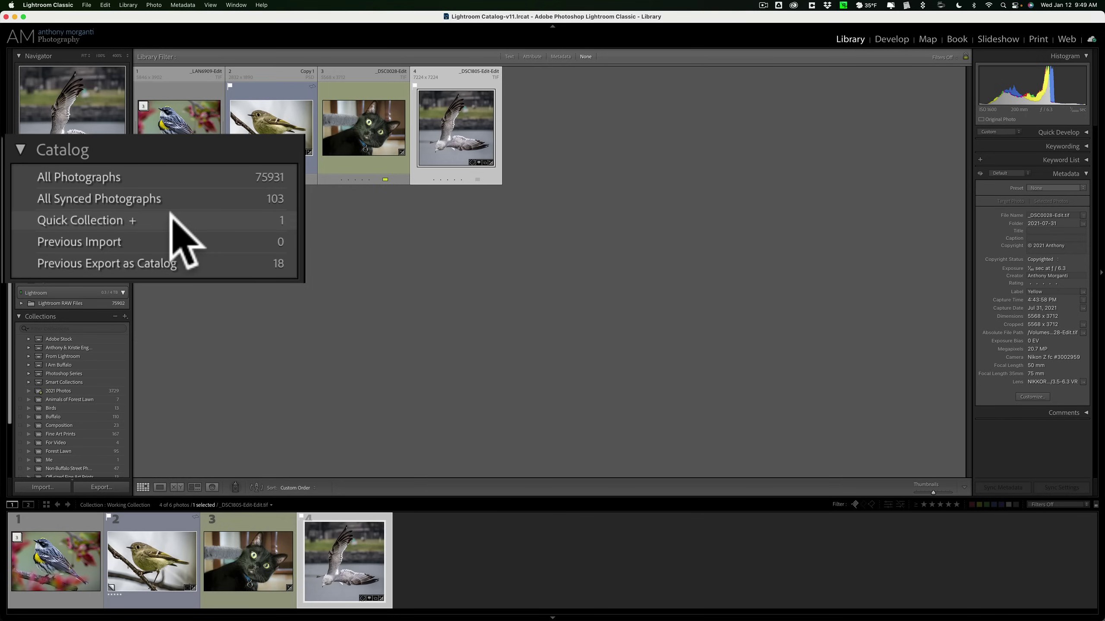
{"action": "left_click", "coordinate": [77, 213]}
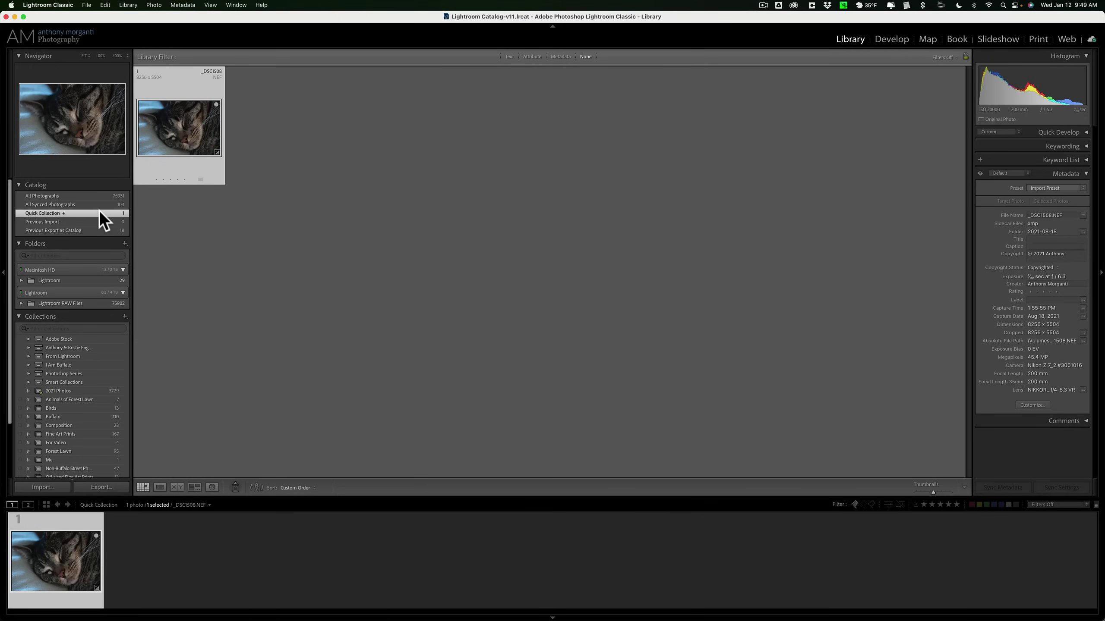
{"action": "scroll", "coordinate": [99, 211], "scroll_direction": "down", "scroll_amount": 3}
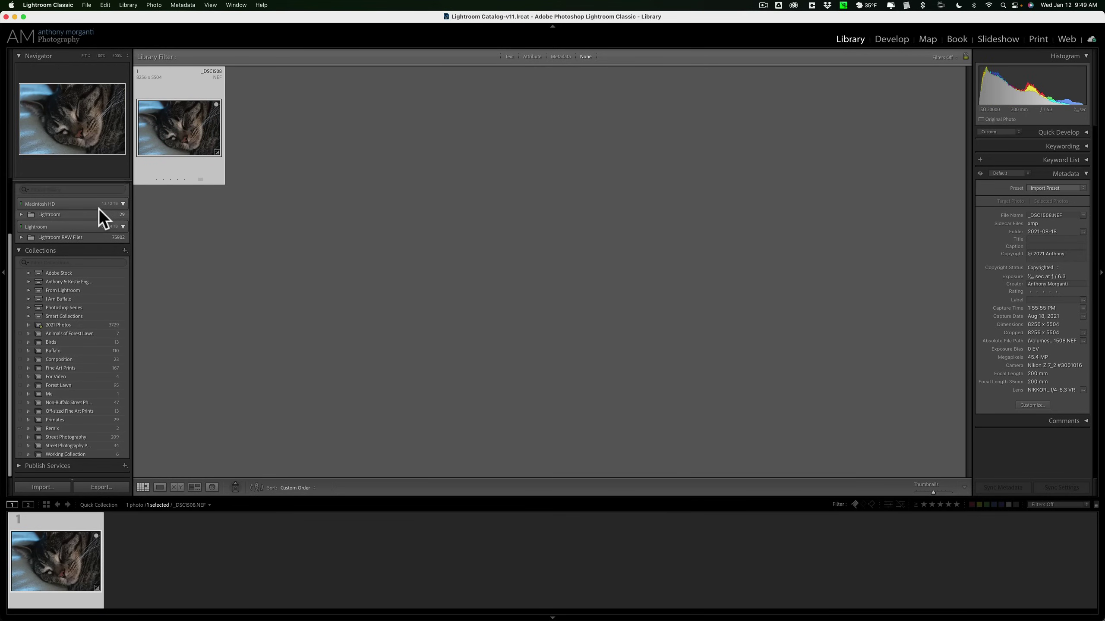
{"action": "left_click", "coordinate": [77, 455]}
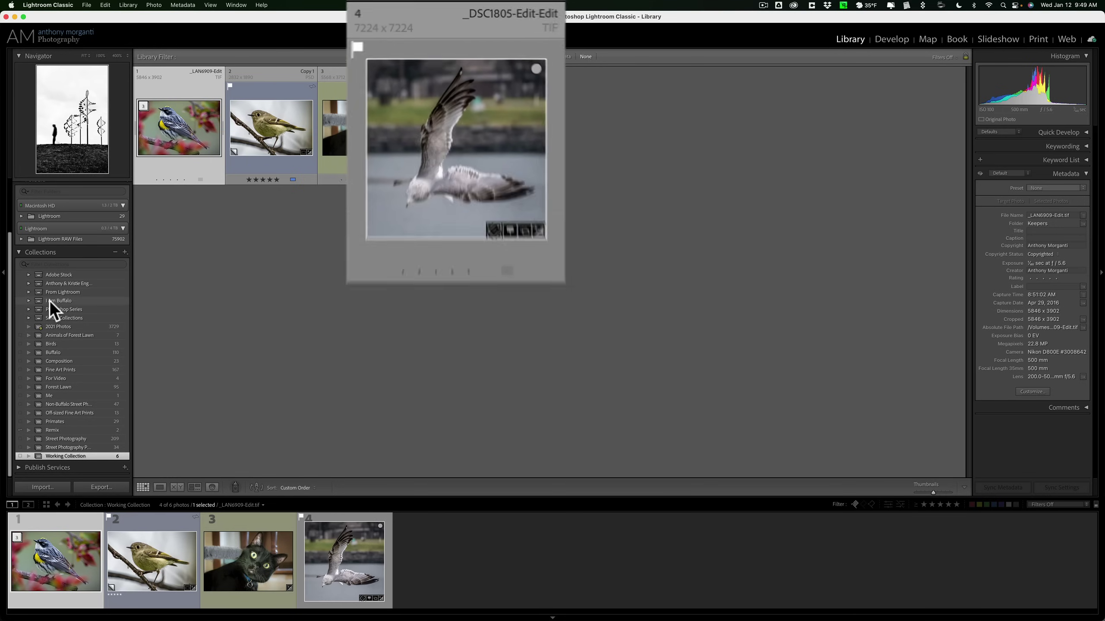
In the Quick Collection, remove the seagull photo with B
{"action": "scroll", "coordinate": [59, 236], "scroll_direction": "up", "scroll_amount": 3}
{"action": "left_click", "coordinate": [58, 213]}
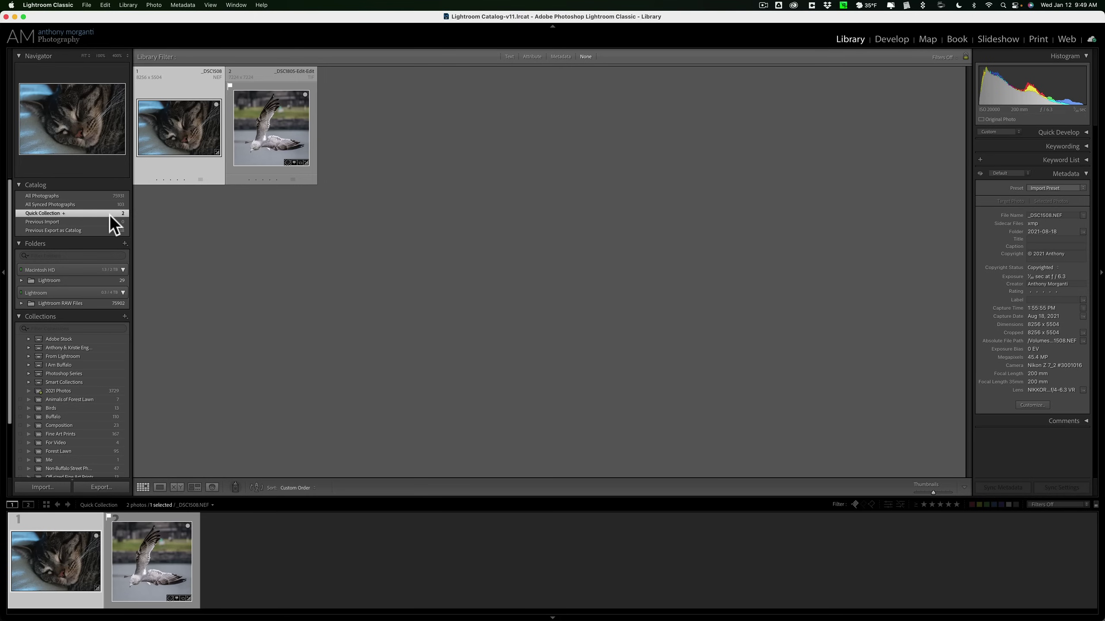
{"action": "left_click", "coordinate": [292, 107]}
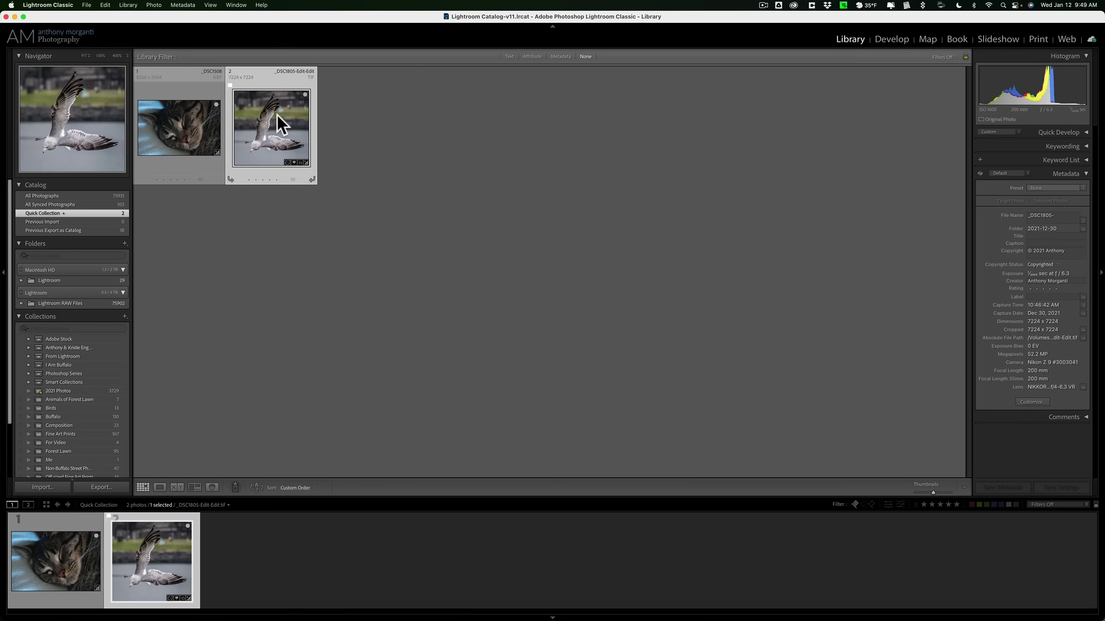
{"action": "key", "text": "b"}
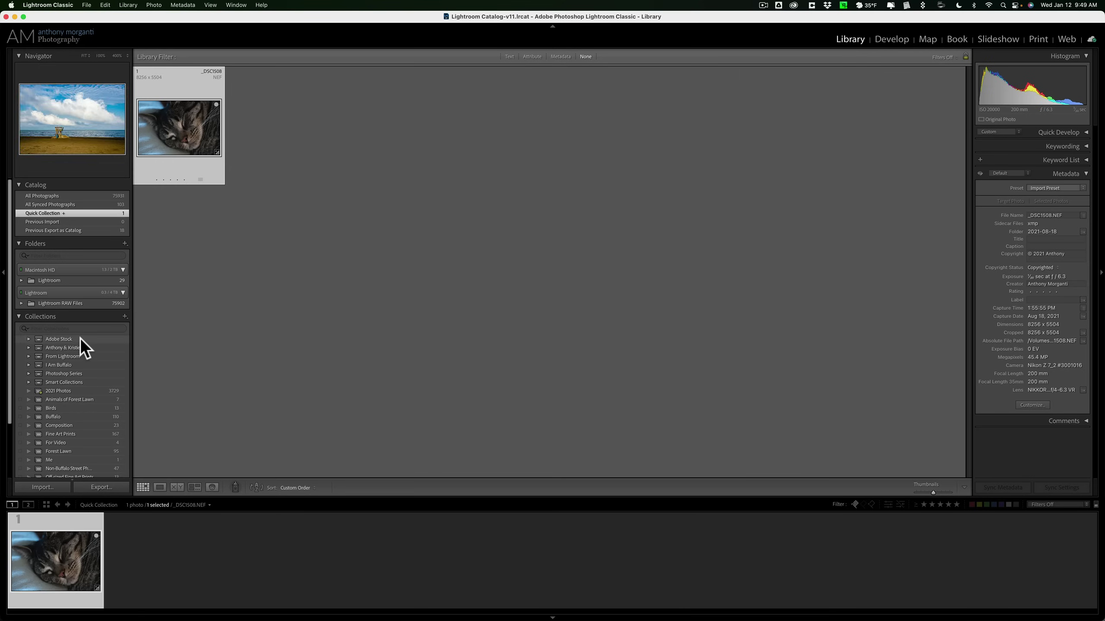
Add the seagull back from Working Collection with B, then view the two-photo Quick Collection
{"action": "scroll", "coordinate": [80, 370], "scroll_direction": "down", "scroll_amount": 3}
{"action": "left_click", "coordinate": [82, 456]}
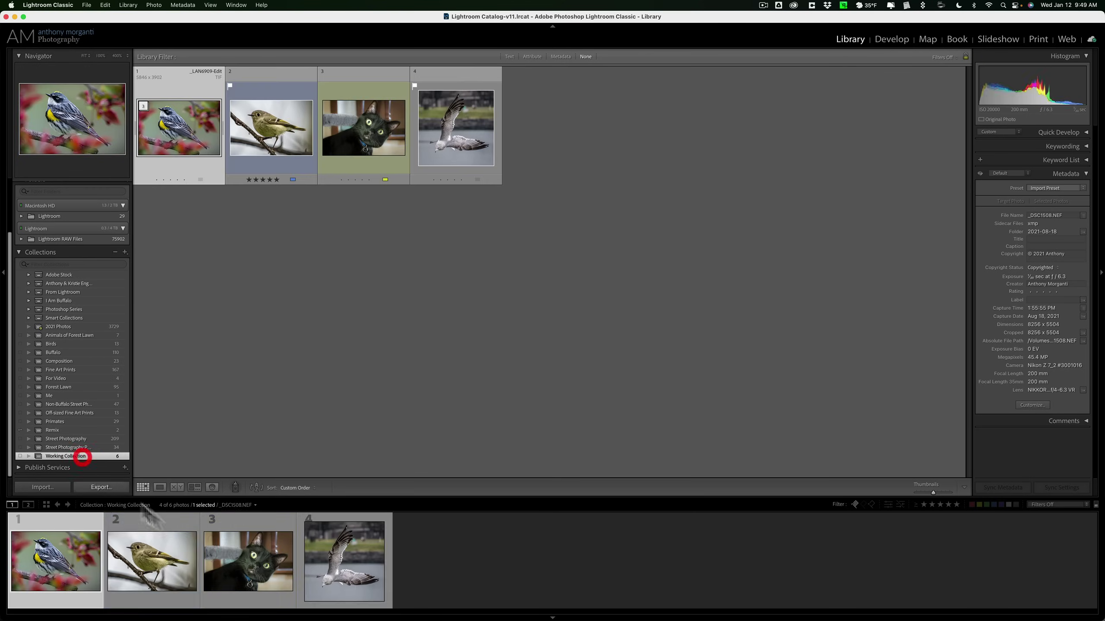
{"action": "left_click", "coordinate": [330, 557]}
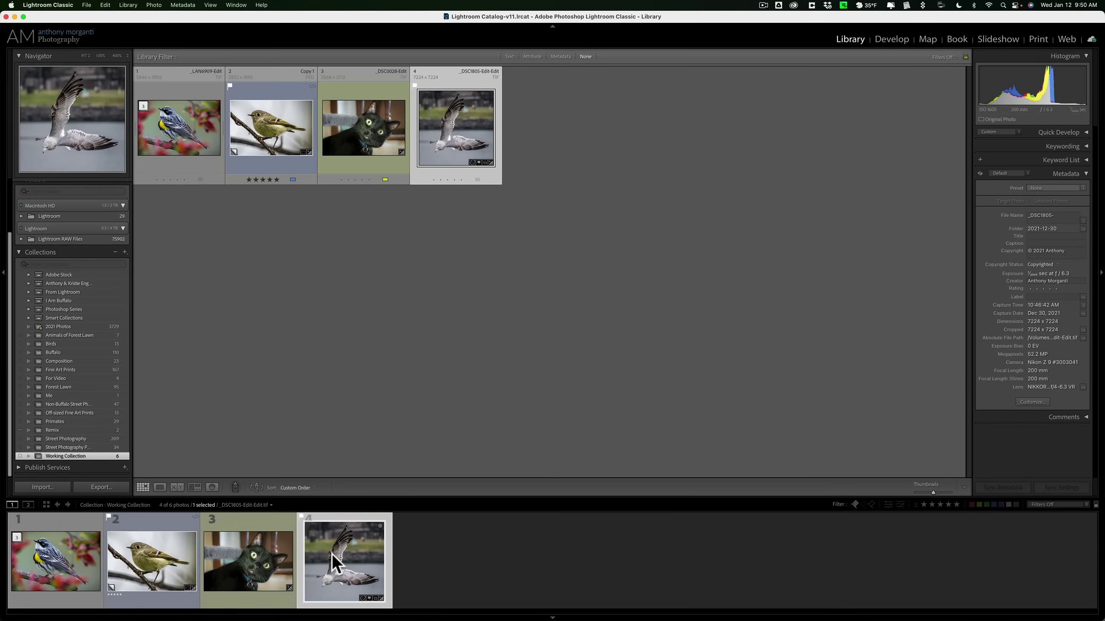
{"action": "key", "text": "b"}
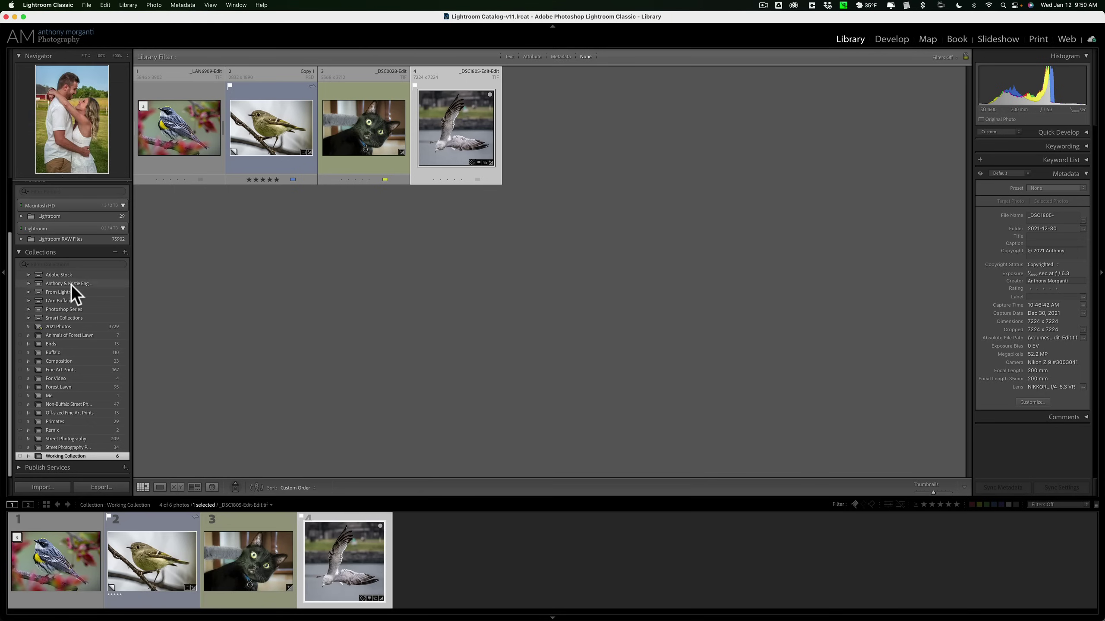
{"action": "scroll", "coordinate": [71, 284], "scroll_direction": "up", "scroll_amount": 3}
{"action": "left_click", "coordinate": [87, 212]}
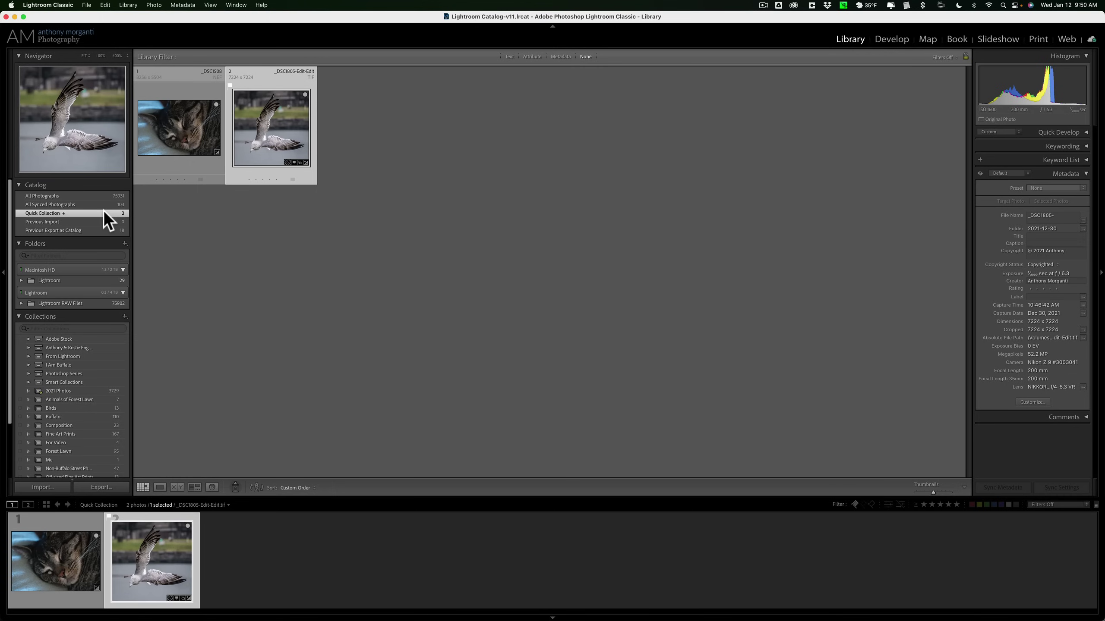
{"action": "scroll", "coordinate": [100, 340], "scroll_direction": "down", "scroll_amount": 3}
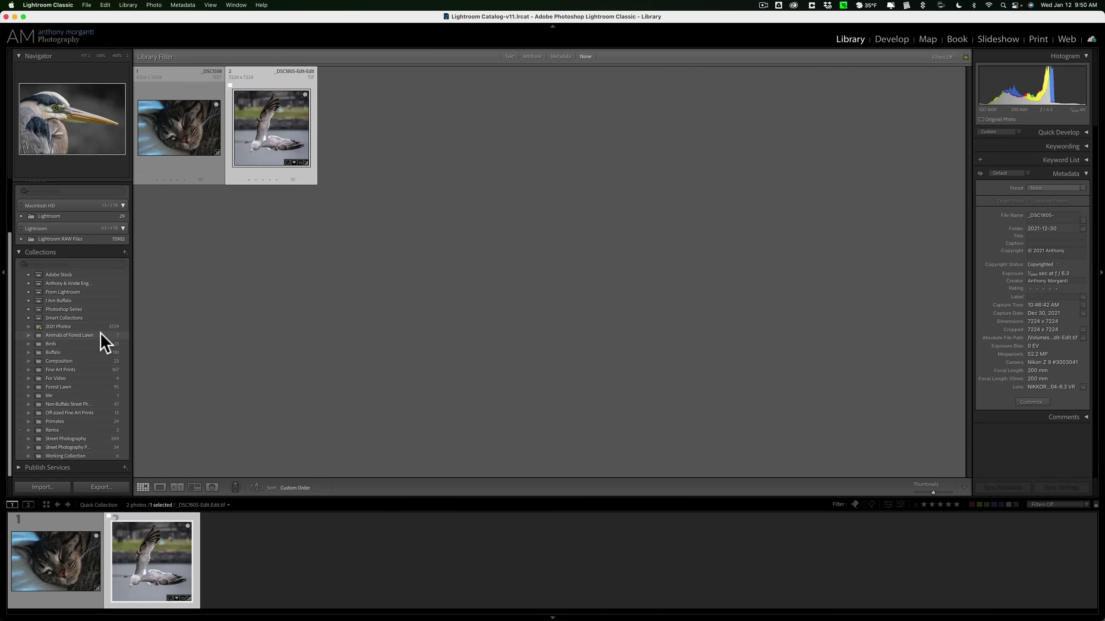
Make Animals of Forest Lawn the target collection and open it to view its seven photos
{"action": "right_click", "coordinate": [100, 333]}
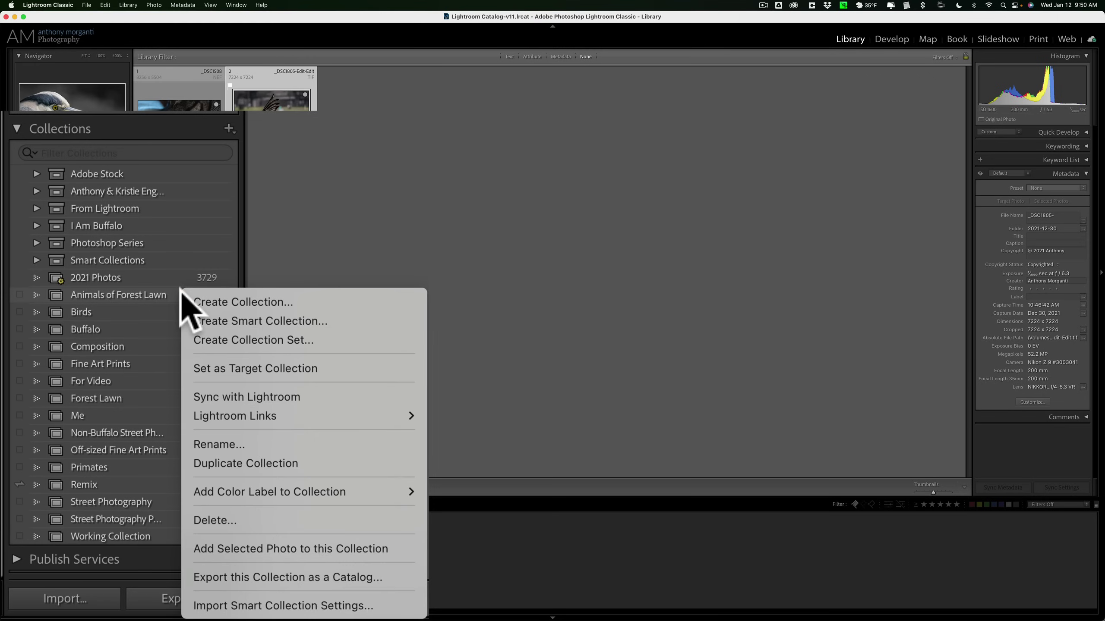
{"action": "left_click", "coordinate": [207, 369]}
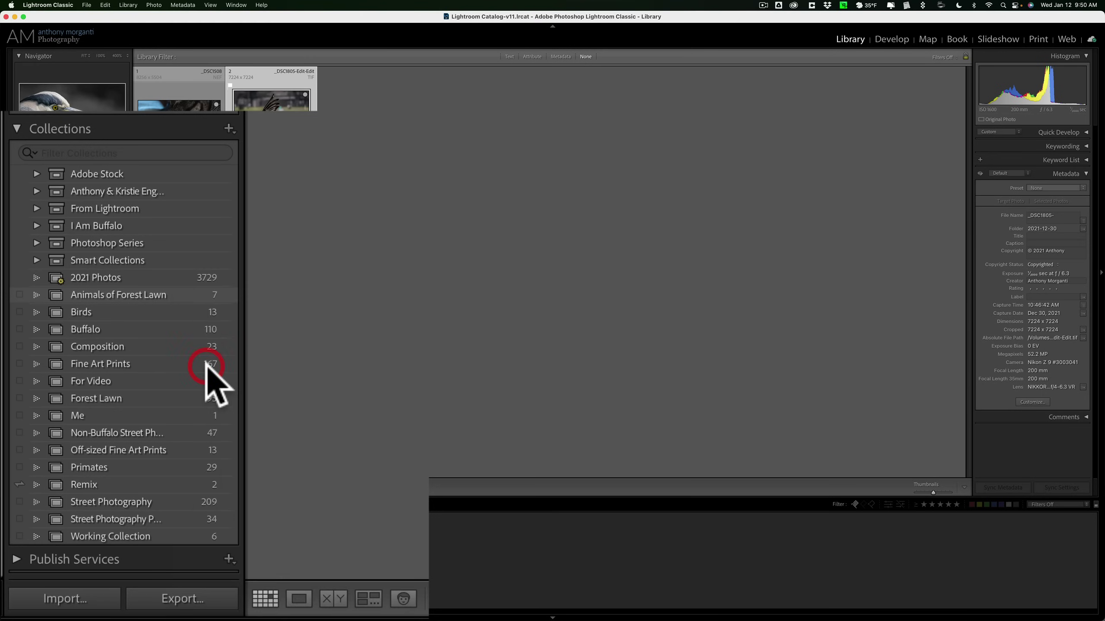
{"action": "left_click", "coordinate": [141, 296]}
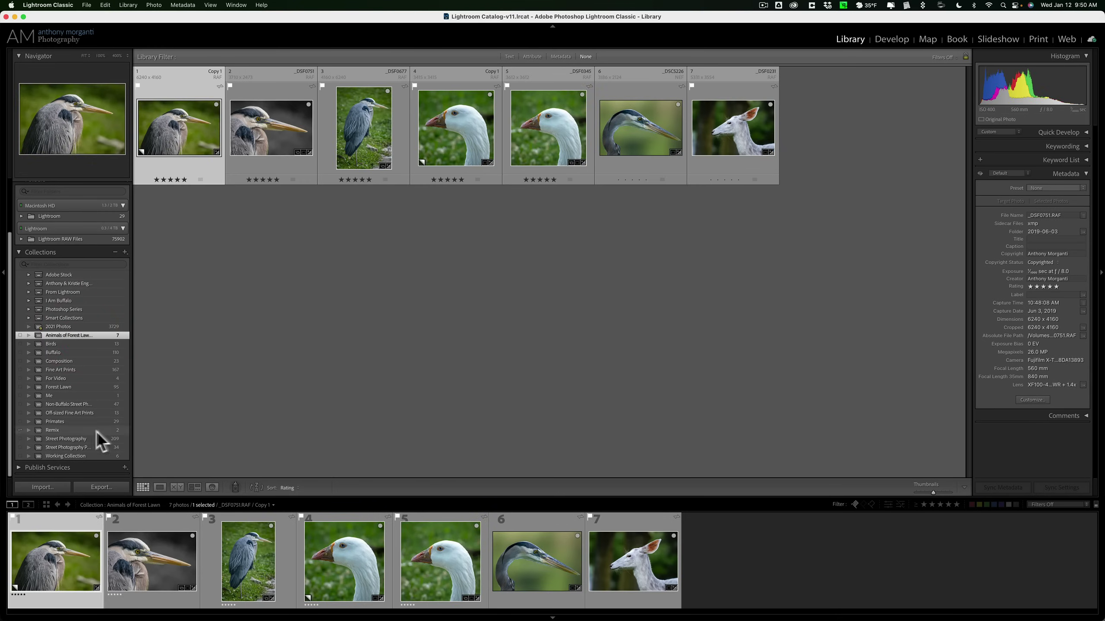
Add the black cat photo from Working Collection to the Animals of Forest Lawn target collection
{"action": "left_click", "coordinate": [82, 457]}
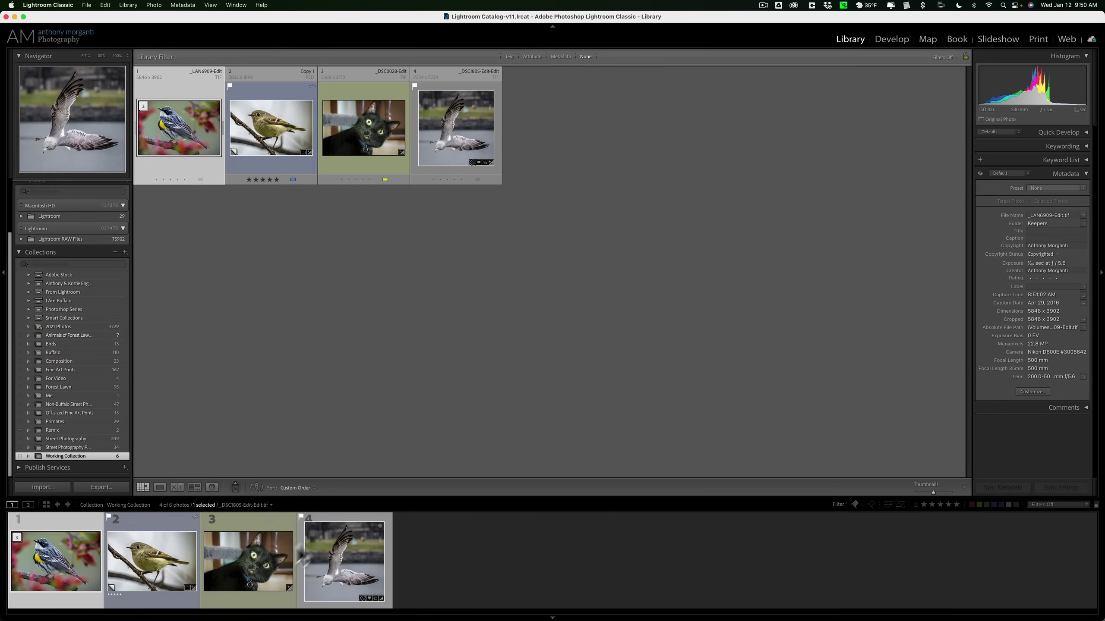
{"action": "left_click", "coordinate": [253, 560]}
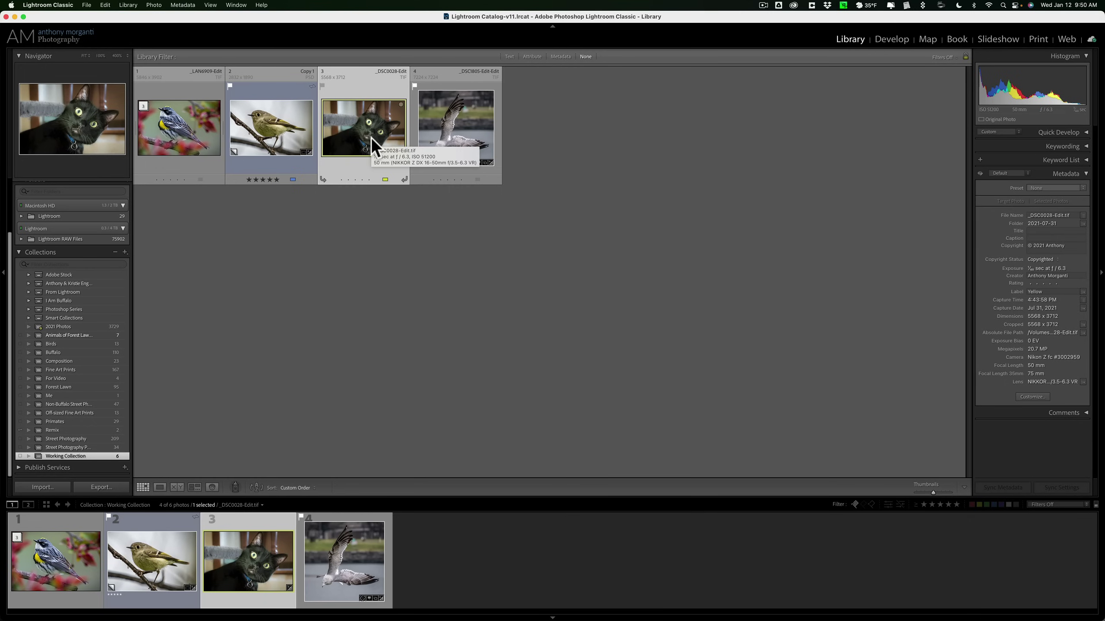
{"action": "key", "text": "b"}
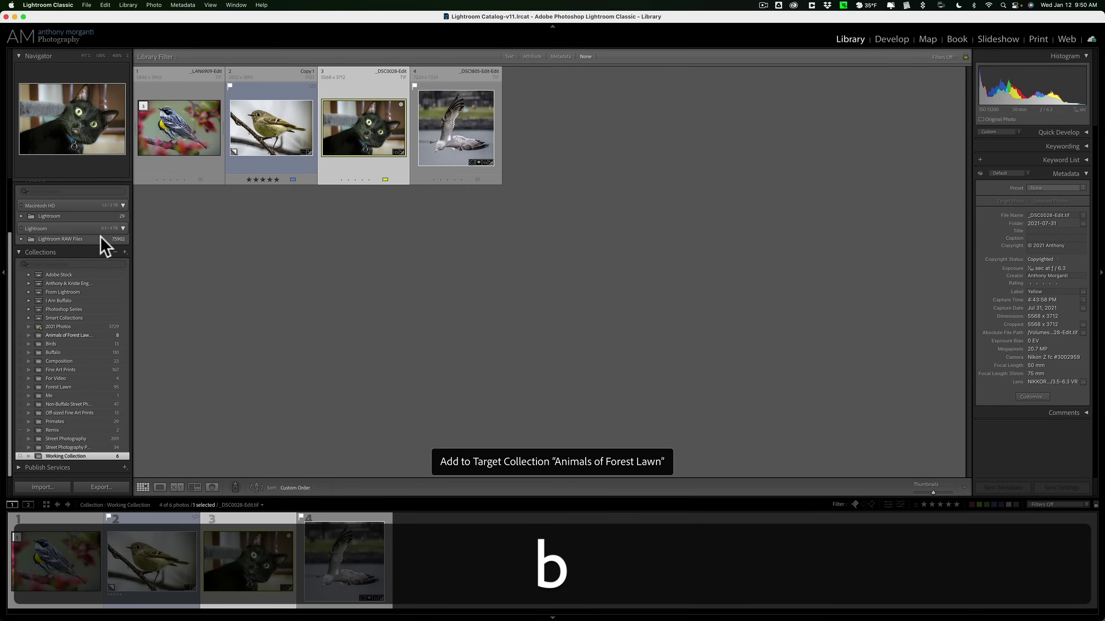
Remove the black cat photo from Animals of Forest Lawn, then return to Working Collection
{"action": "scroll", "coordinate": [90, 267], "scroll_direction": "up", "scroll_amount": 1}
{"action": "scroll", "coordinate": [90, 268], "scroll_direction": "up", "scroll_amount": 3}
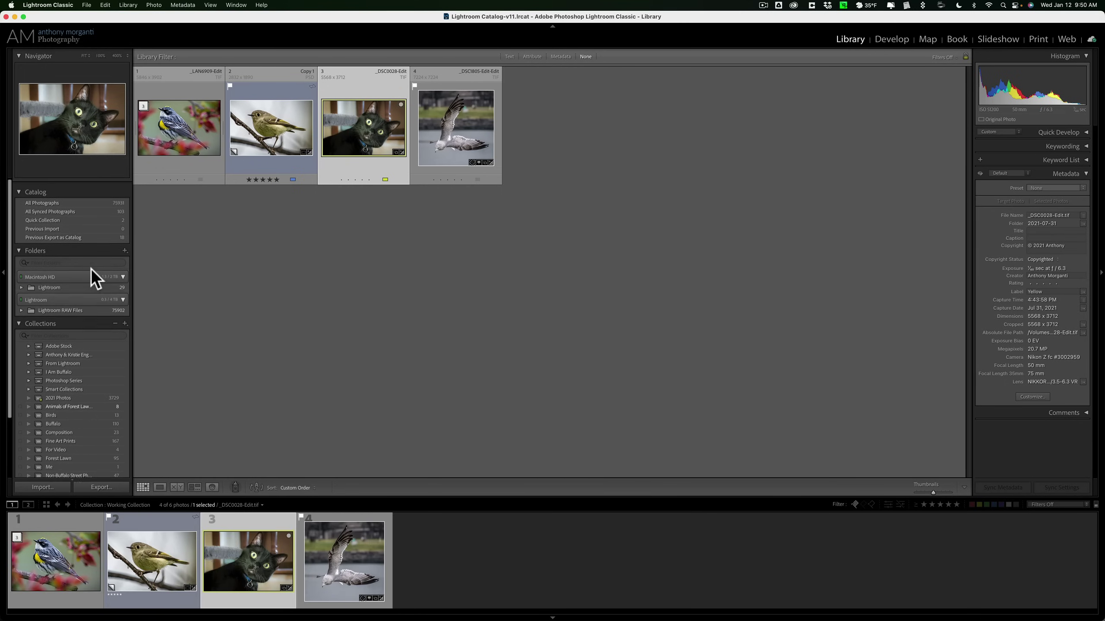
{"action": "left_click", "coordinate": [54, 213]}
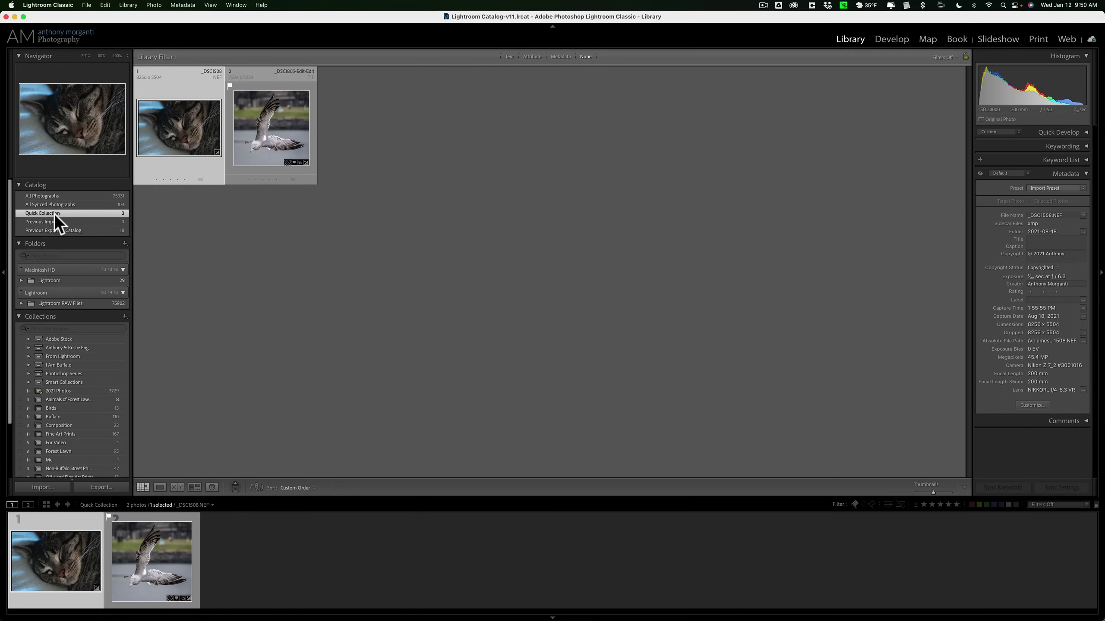
{"action": "scroll", "coordinate": [53, 213], "scroll_direction": "down", "scroll_amount": 3}
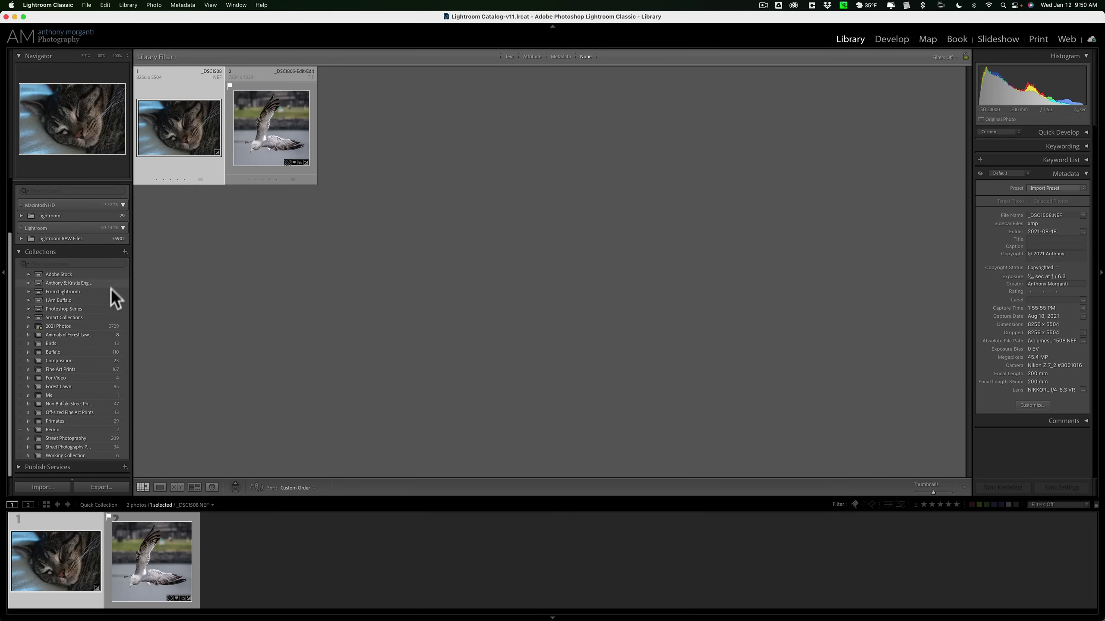
{"action": "left_click", "coordinate": [76, 335]}
{"action": "left_click", "coordinate": [523, 546]}
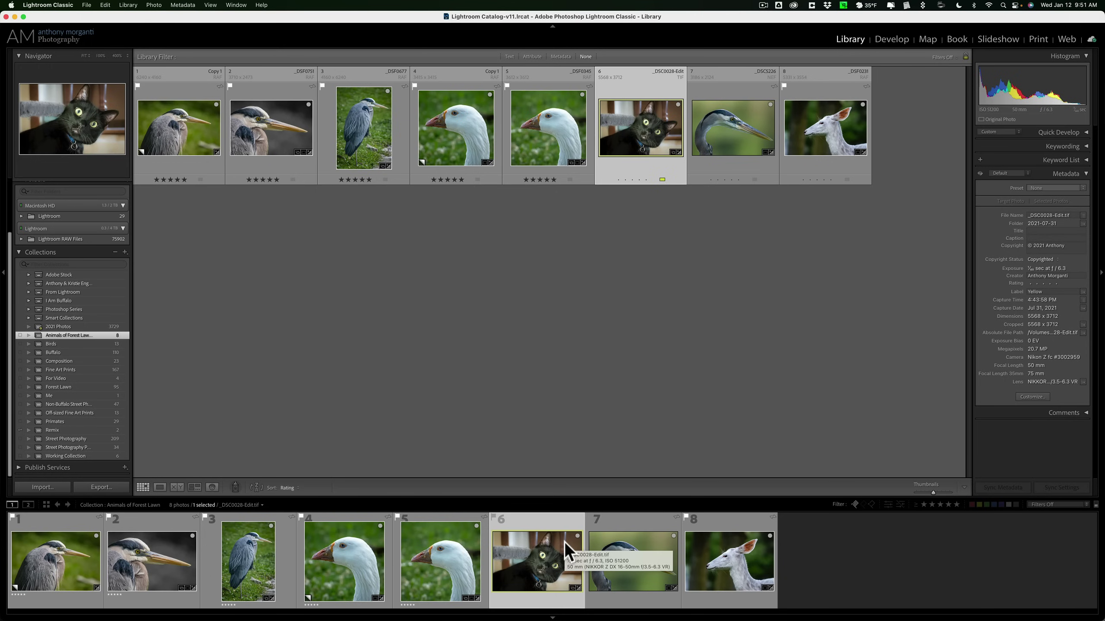
{"action": "left_click", "coordinate": [546, 545]}
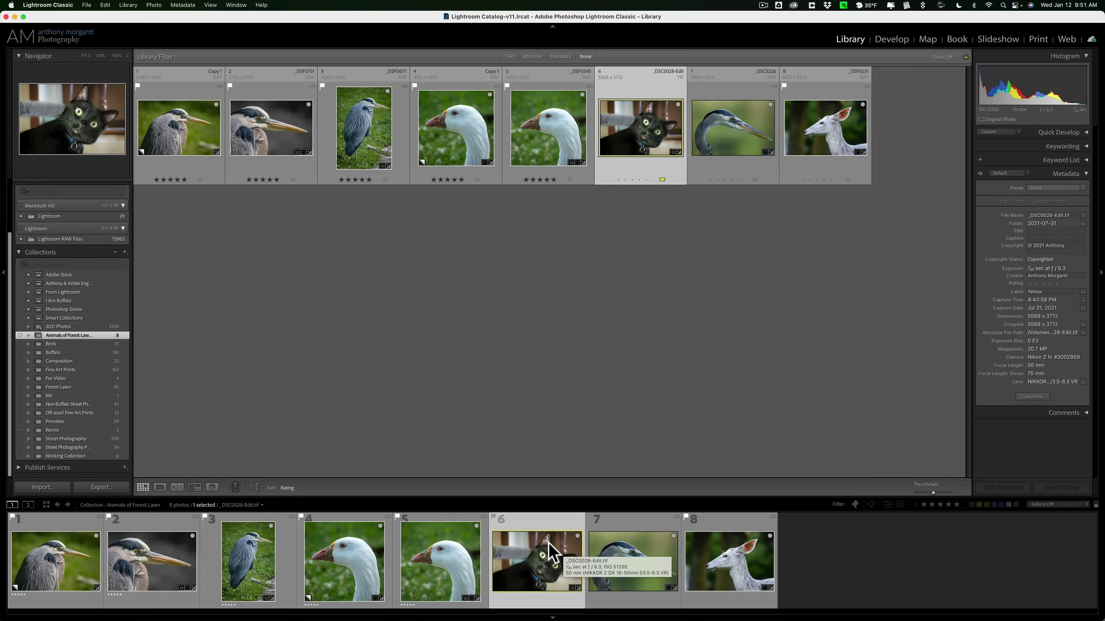
{"action": "key", "text": "b"}
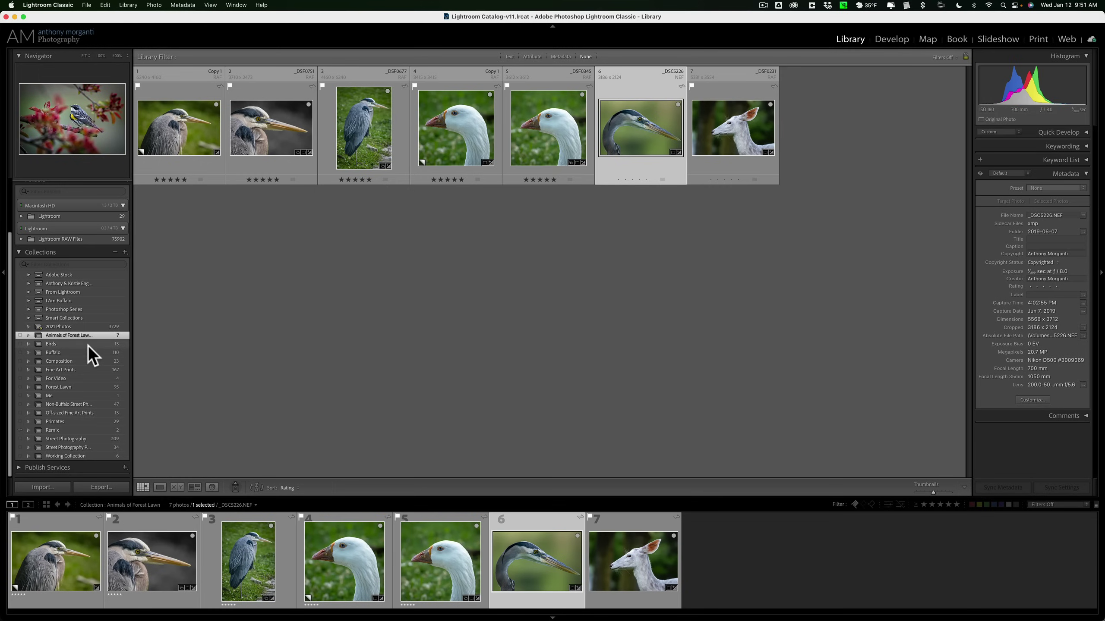
{"action": "left_click", "coordinate": [98, 455]}
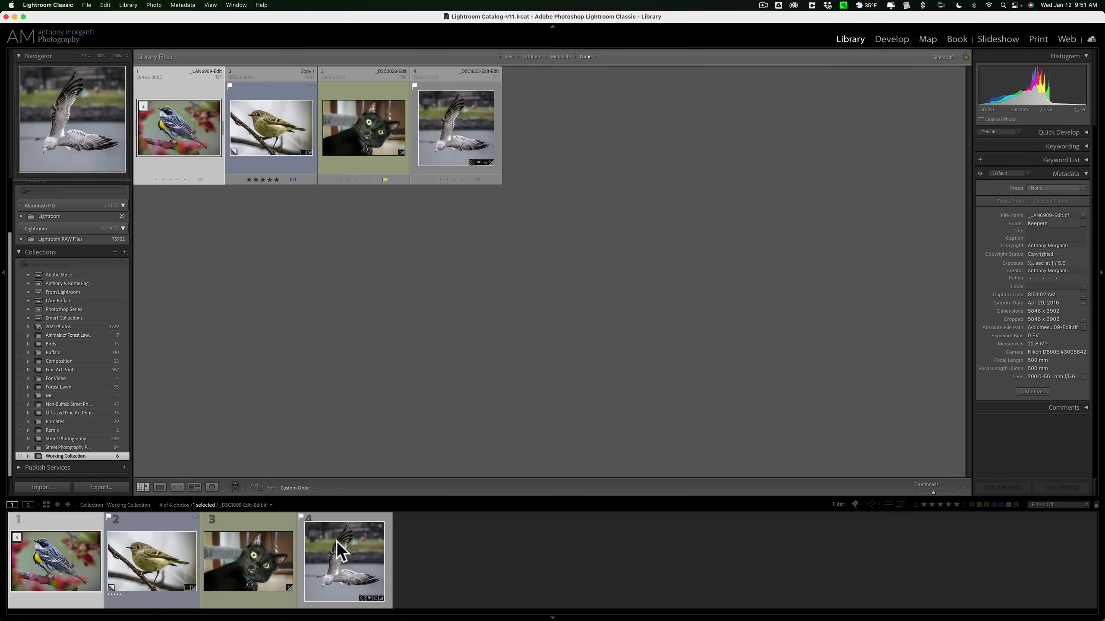
Set the Library View Options grid extras to Compact Cells for the Working Collection grid
{"action": "left_click", "coordinate": [475, 120]}
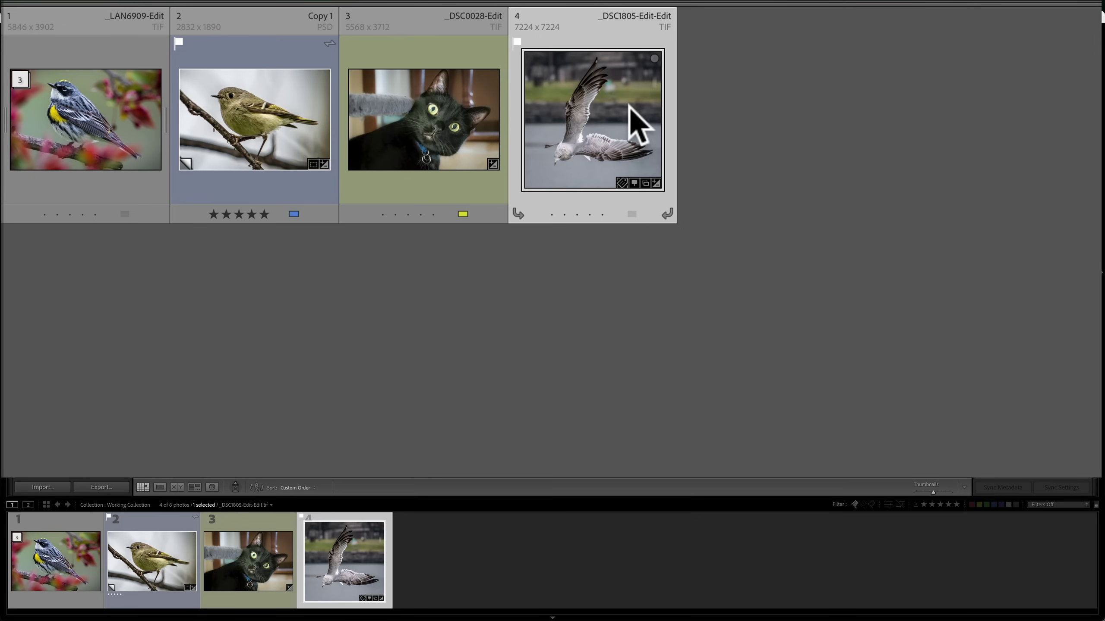
{"action": "key", "text": "super+j"}
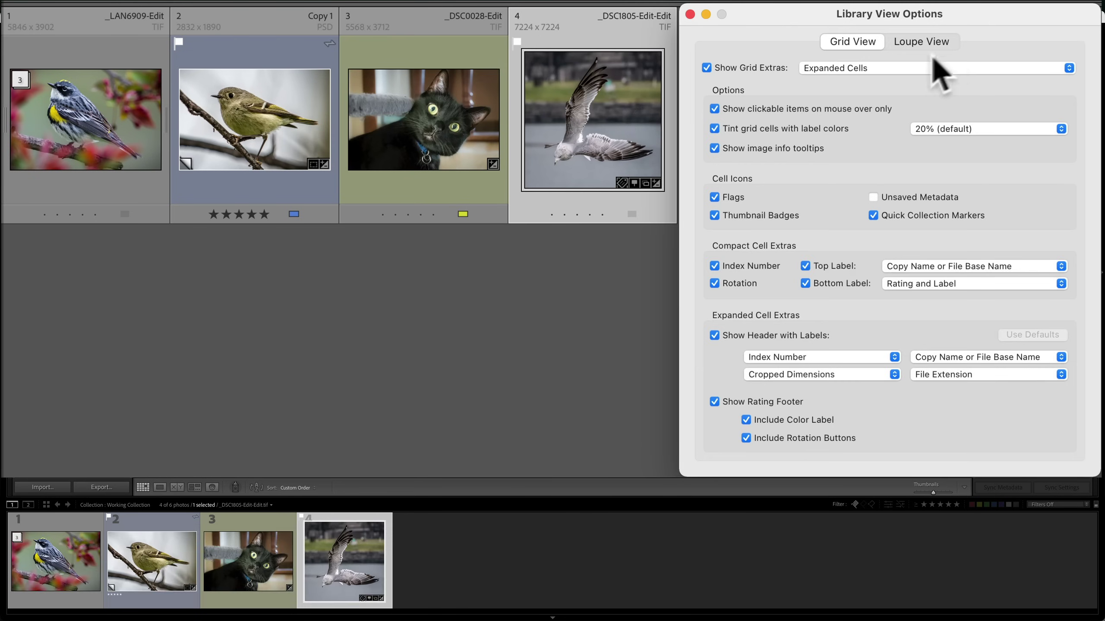
{"action": "left_click", "coordinate": [920, 67]}
{"action": "left_click", "coordinate": [912, 54]}
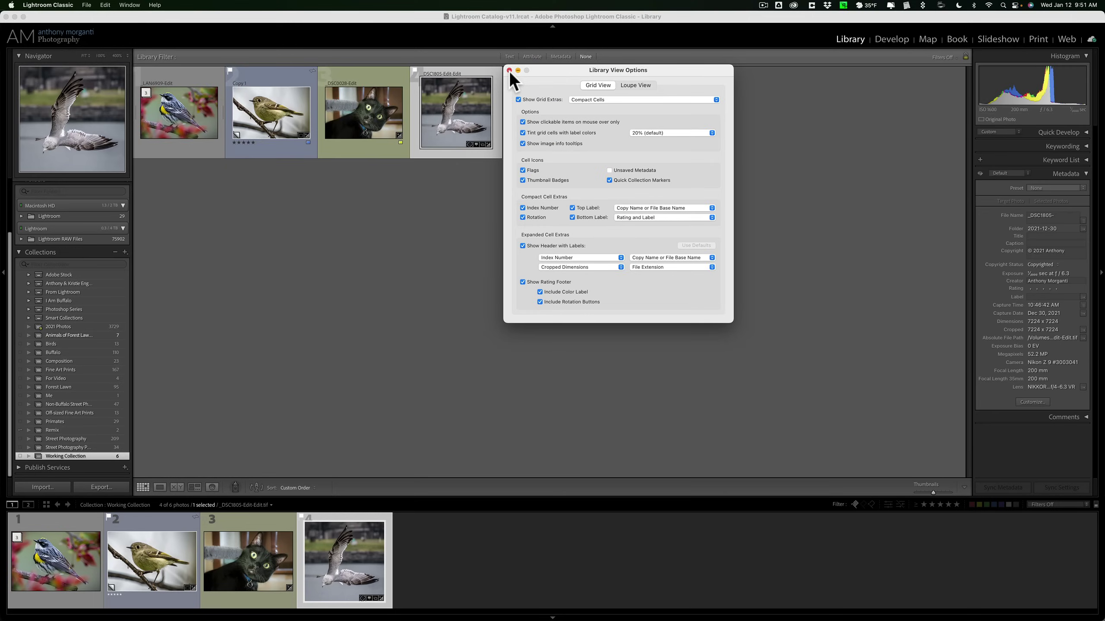
{"action": "left_click", "coordinate": [509, 71]}
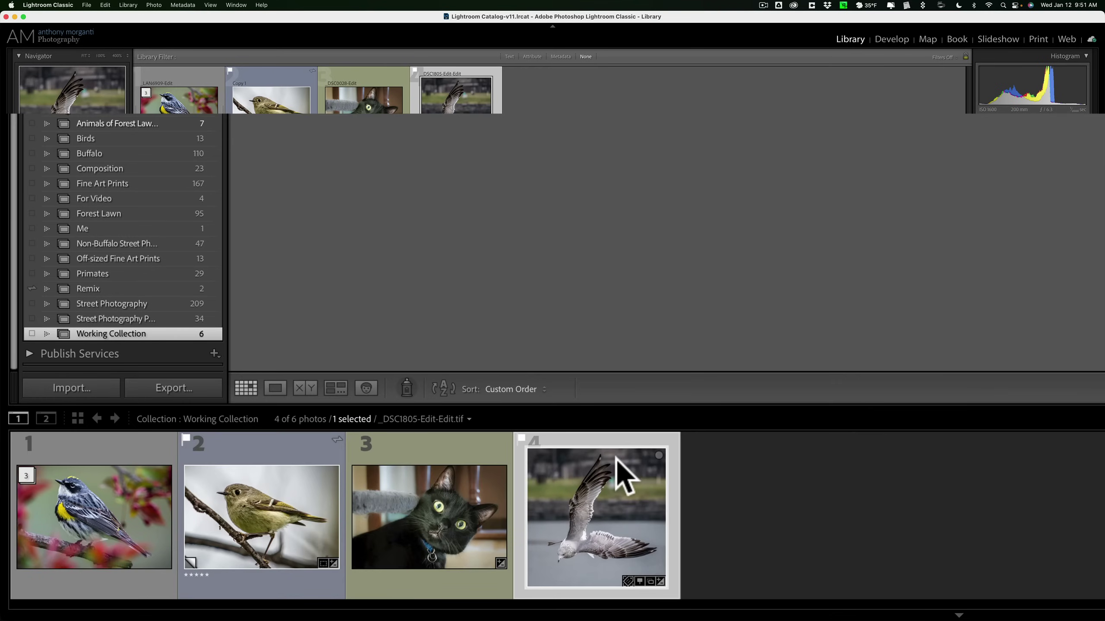
Hide the filmstrip thumbnail badges, then turn Show Badges back on
{"action": "mouse_move", "coordinate": [614, 464]}
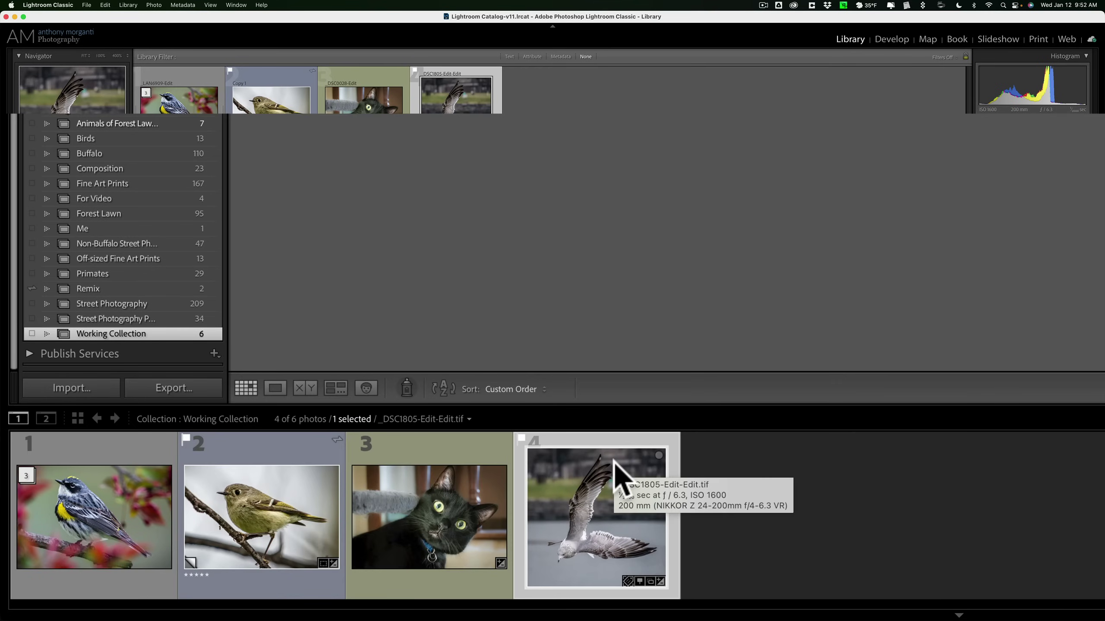
{"action": "right_click", "coordinate": [615, 463]}
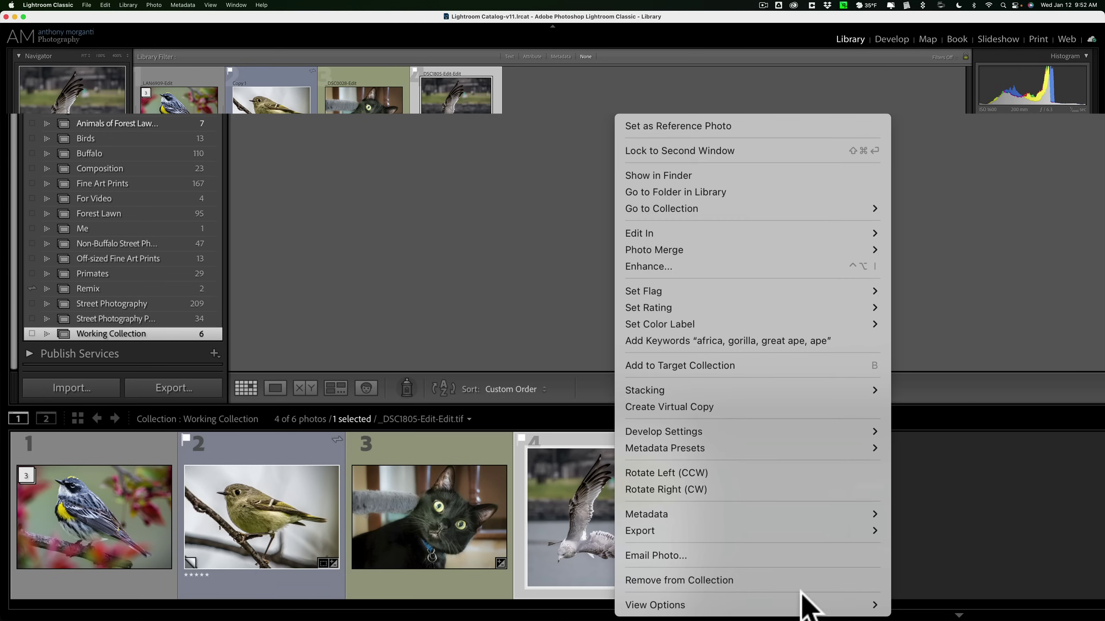
{"action": "mouse_move", "coordinate": [840, 606]}
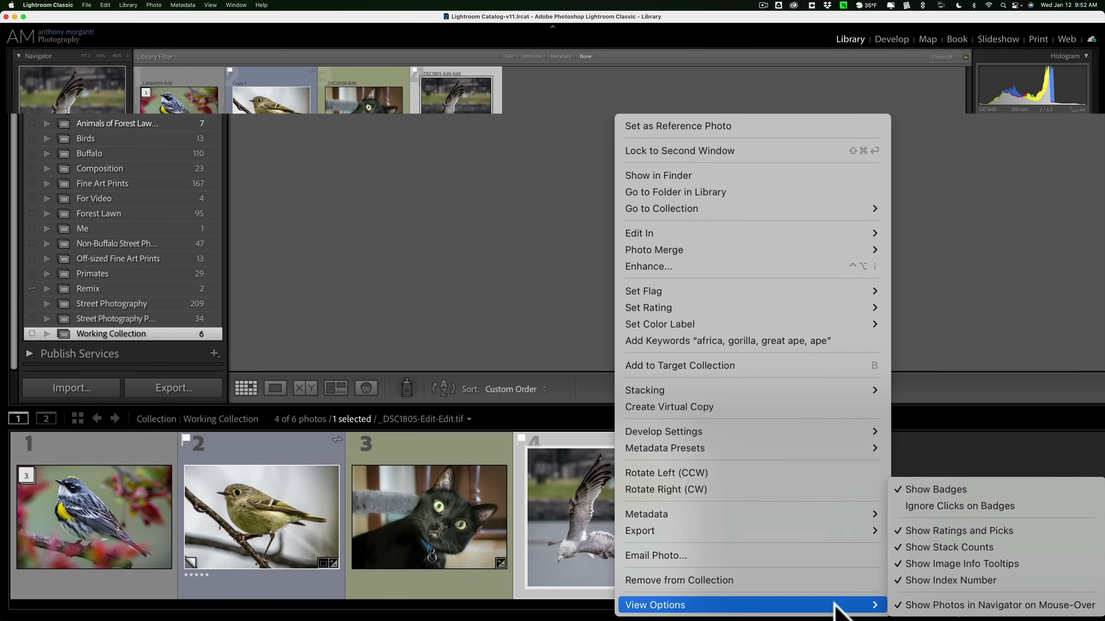
{"action": "left_click", "coordinate": [950, 493]}
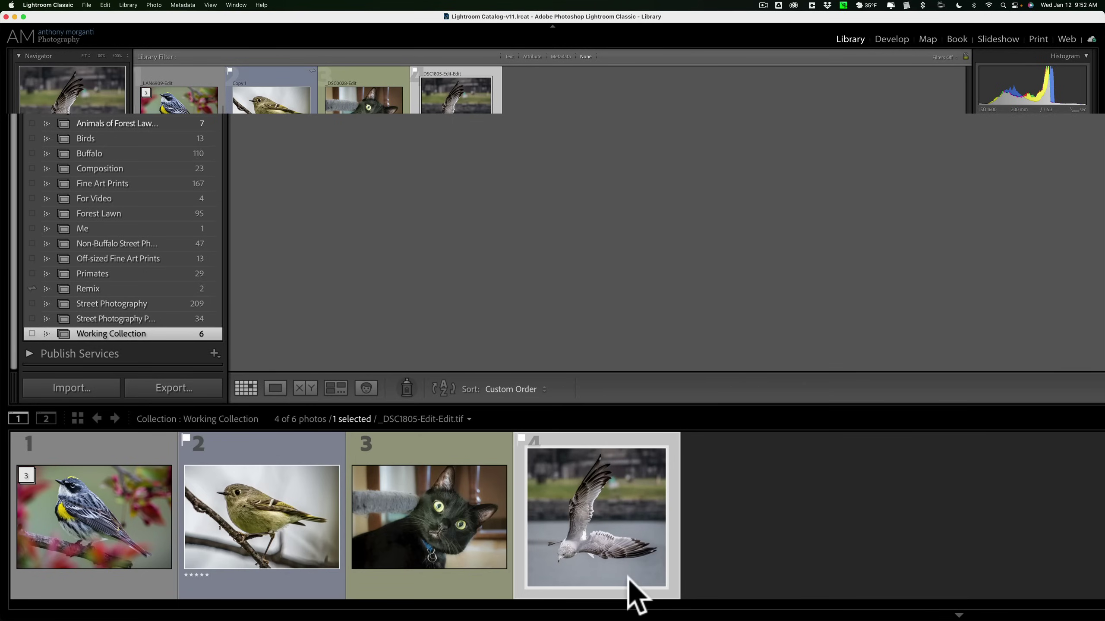
{"action": "right_click", "coordinate": [642, 488]}
{"action": "mouse_move", "coordinate": [730, 606]}
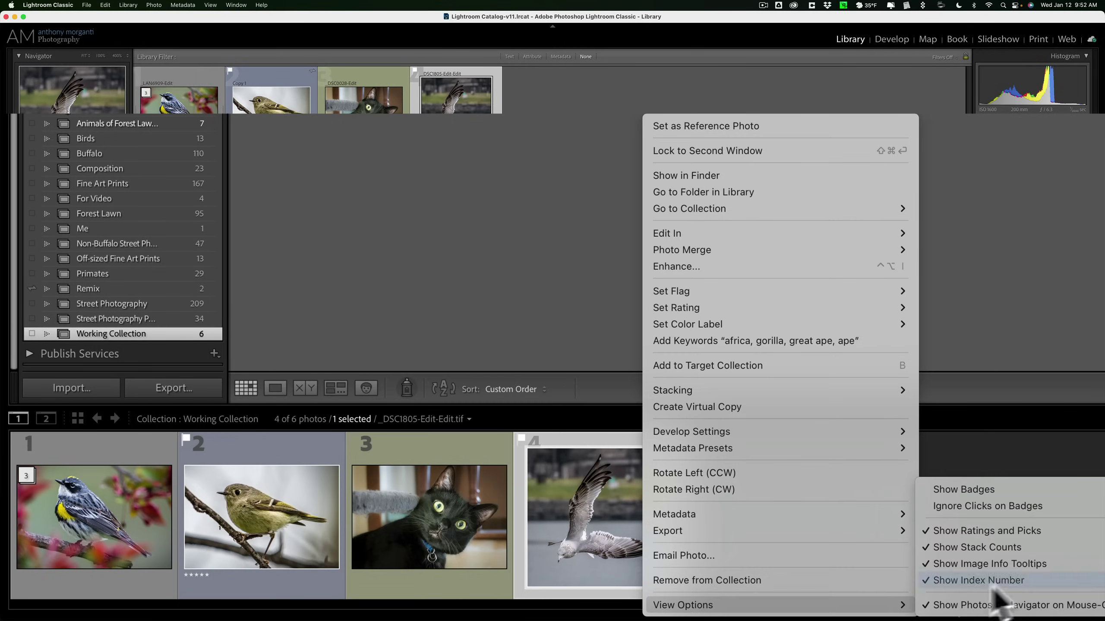
{"action": "left_click", "coordinate": [1000, 491]}
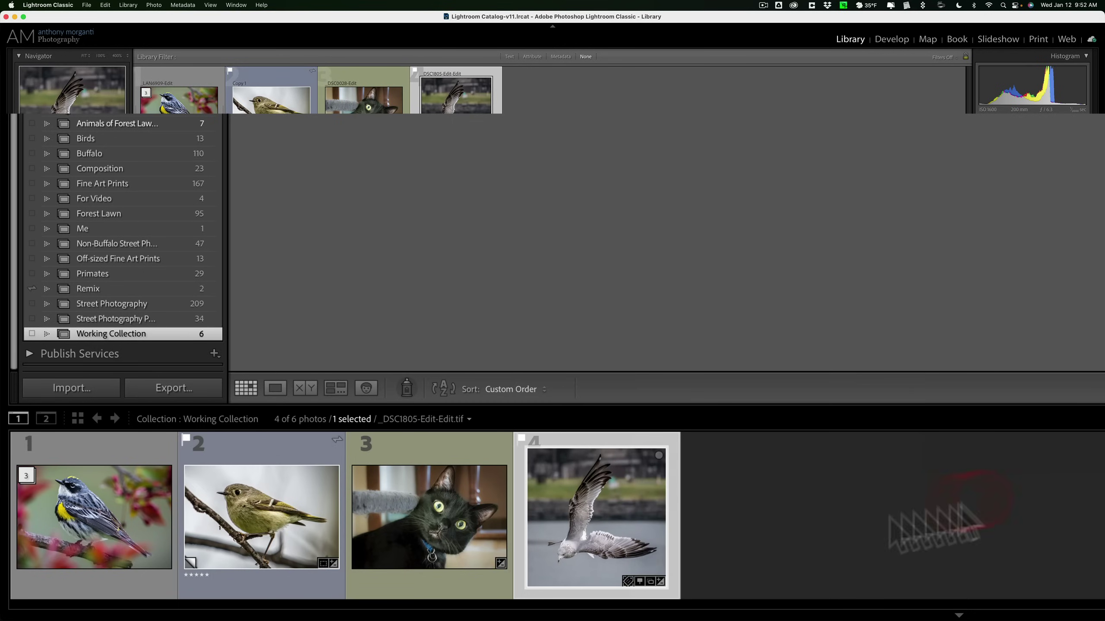
Turn on Ignore Clicks on Badges, test the gull's edit badge, then turn it off
{"action": "right_click", "coordinate": [649, 488]}
{"action": "mouse_move", "coordinate": [767, 607]}
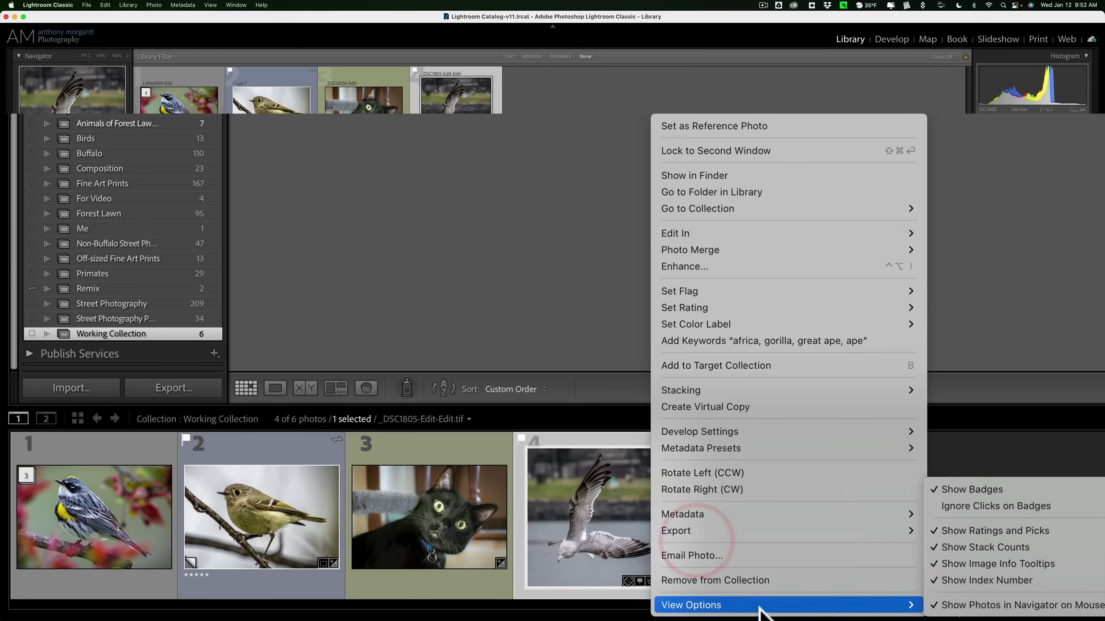
{"action": "left_click", "coordinate": [963, 503]}
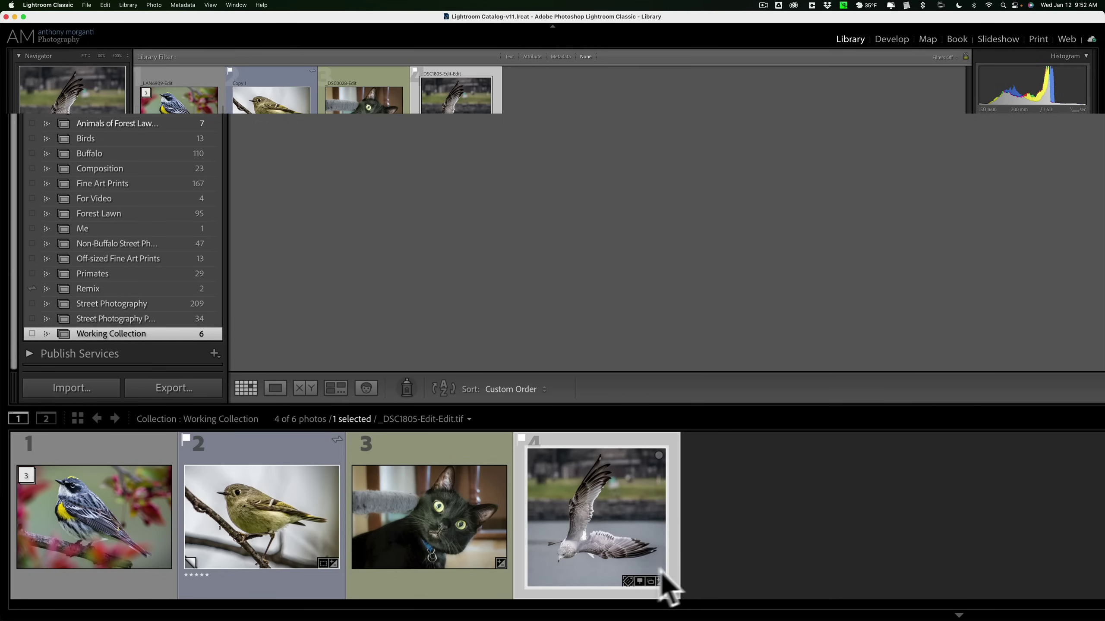
{"action": "left_click", "coordinate": [658, 580]}
{"action": "left_click", "coordinate": [657, 581]}
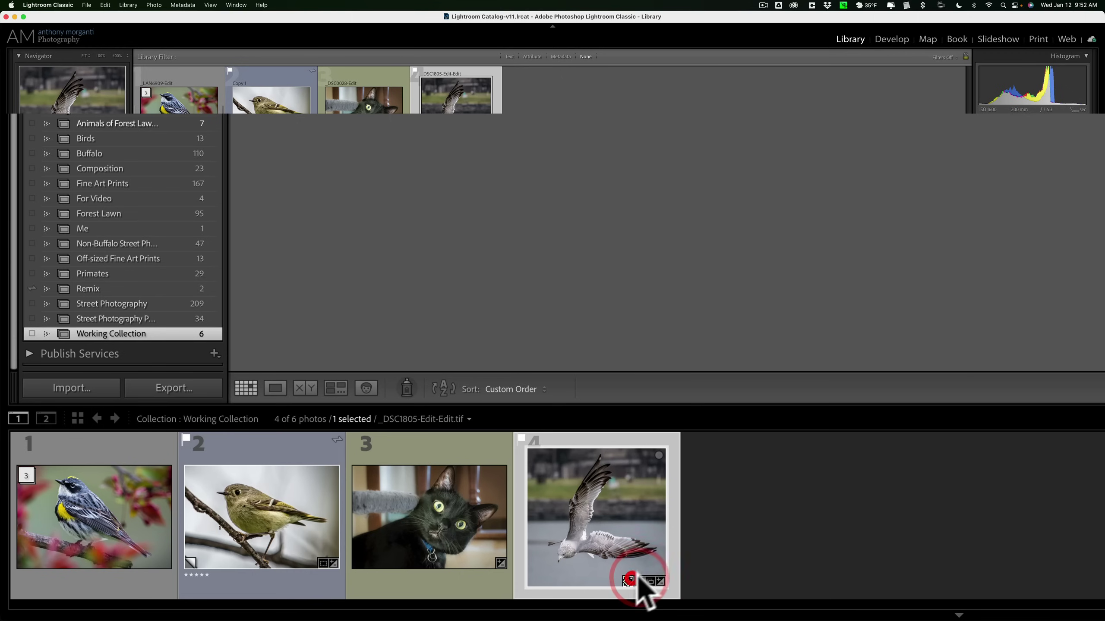
{"action": "right_click", "coordinate": [656, 498]}
{"action": "mouse_move", "coordinate": [831, 604]}
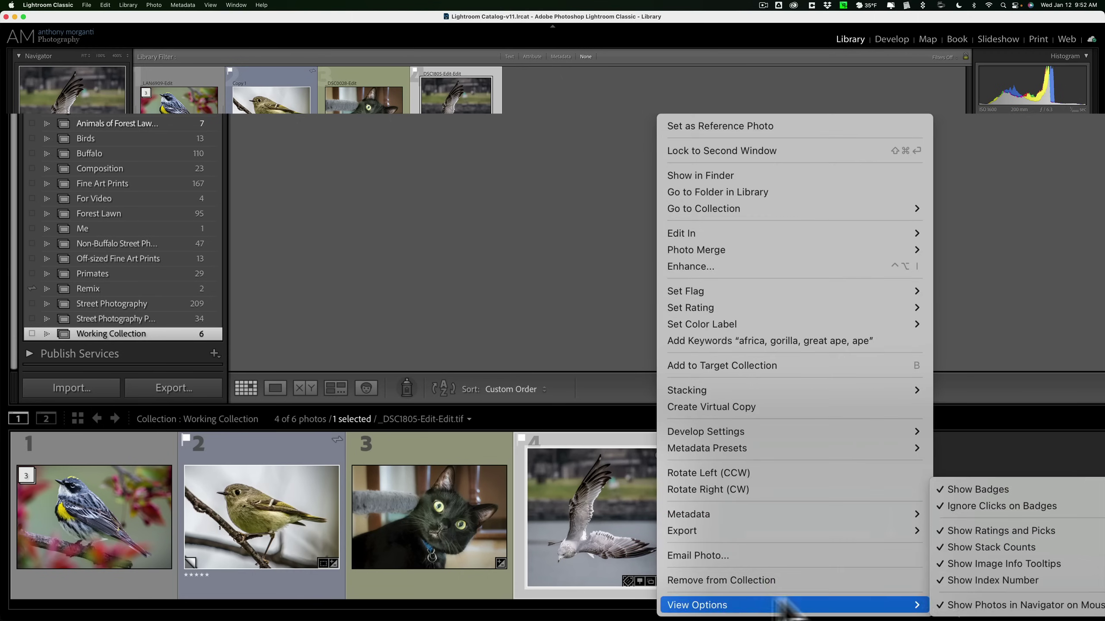
{"action": "left_click", "coordinate": [997, 507]}
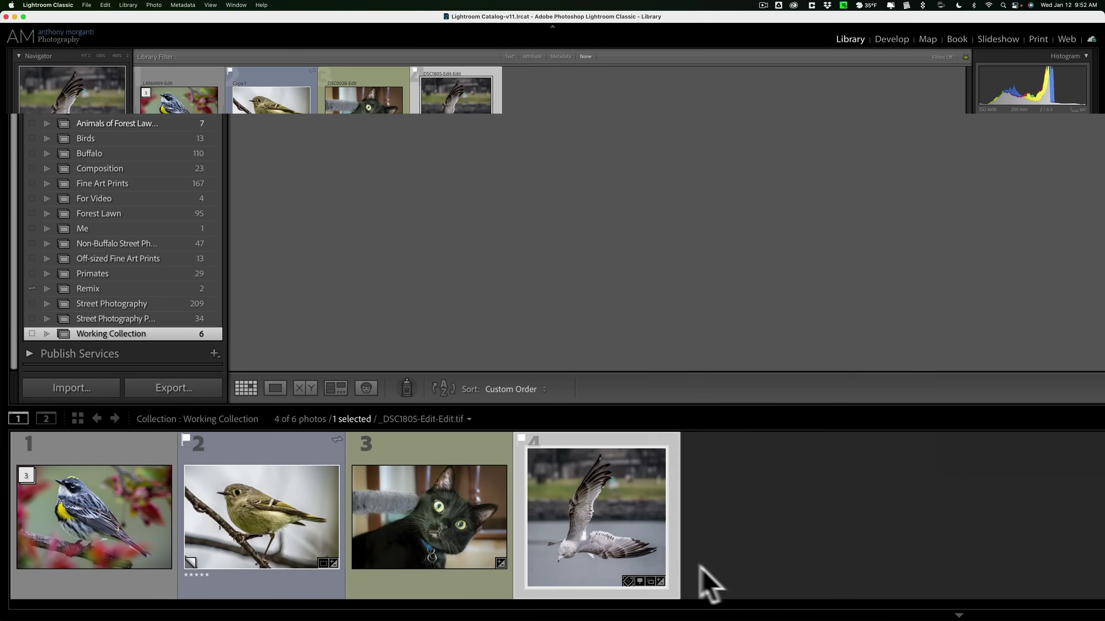
{"action": "right_click", "coordinate": [651, 556]}
{"action": "mouse_move", "coordinate": [739, 606]}
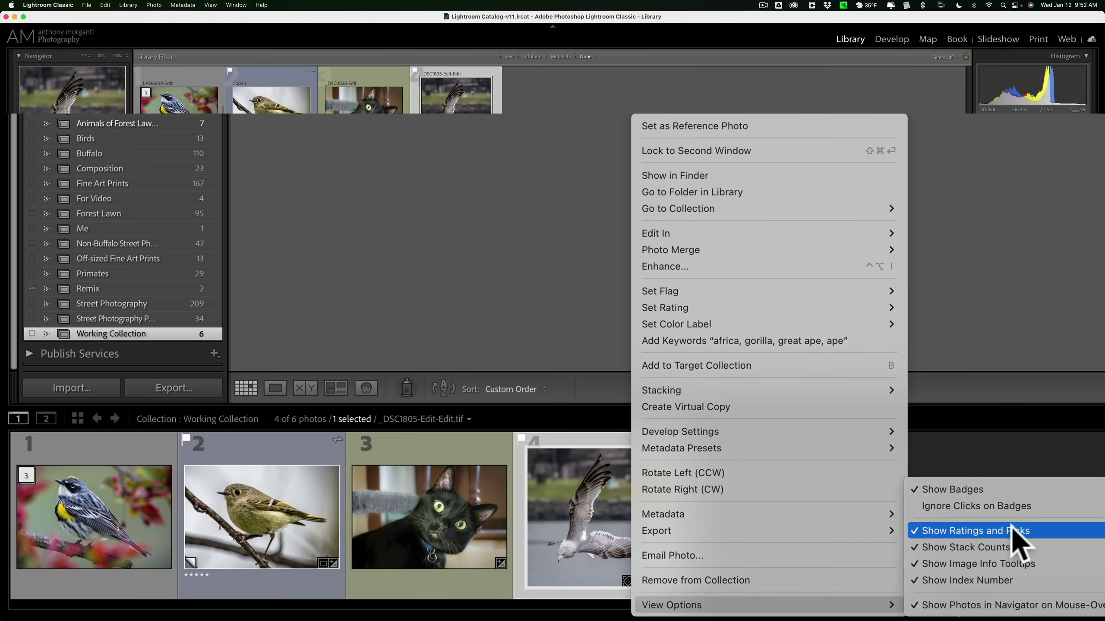
{"action": "left_click", "coordinate": [996, 535]}
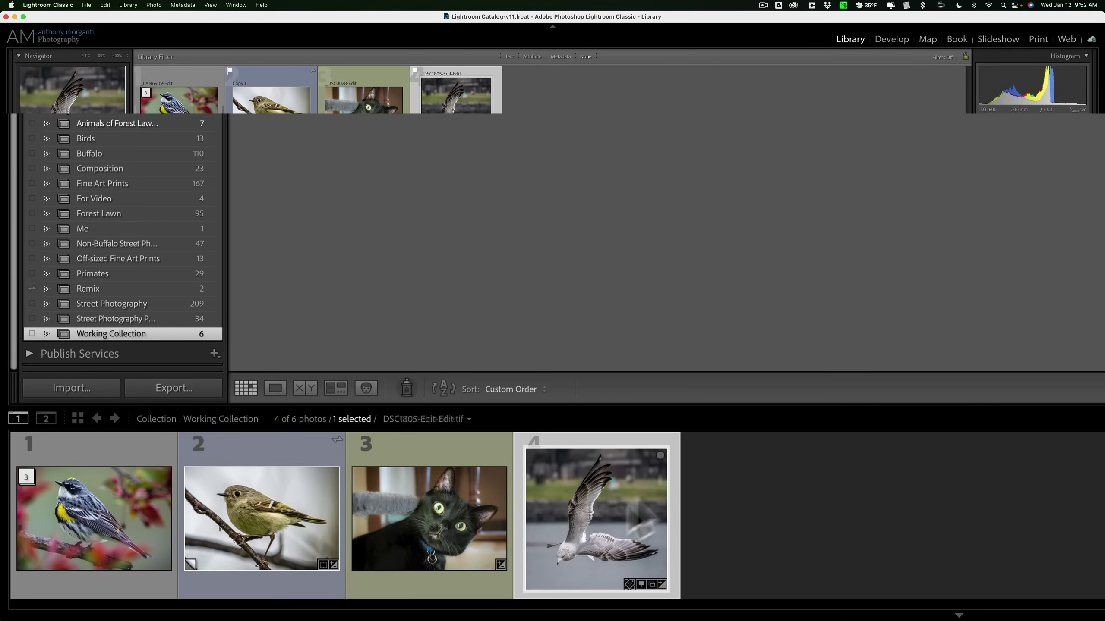
{"action": "right_click", "coordinate": [657, 479]}
{"action": "mouse_move", "coordinate": [814, 605]}
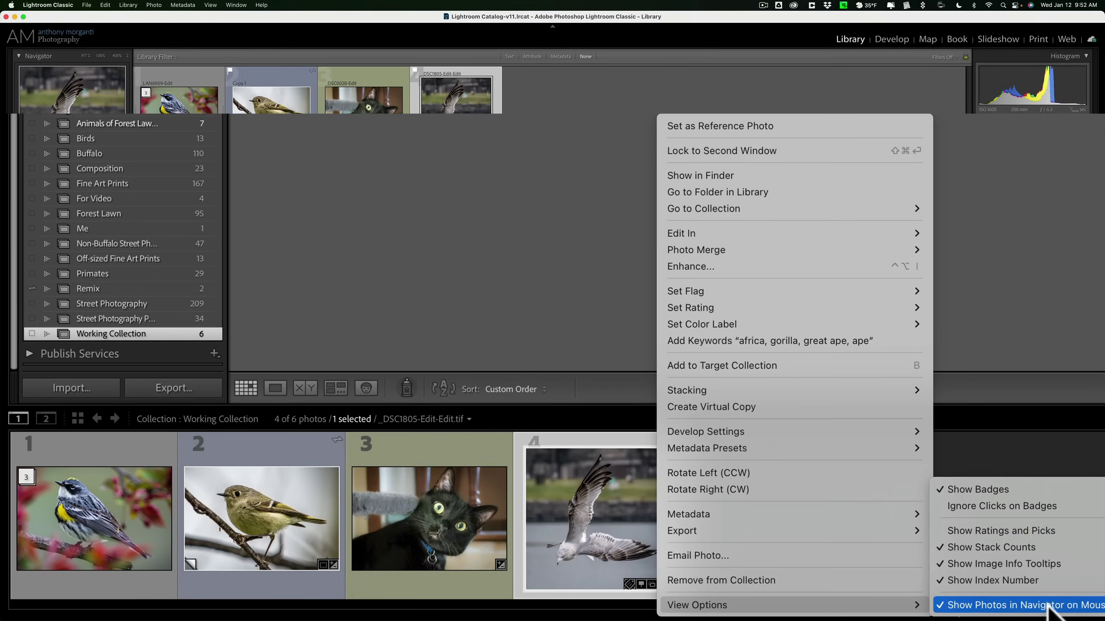
{"action": "left_click", "coordinate": [1032, 533]}
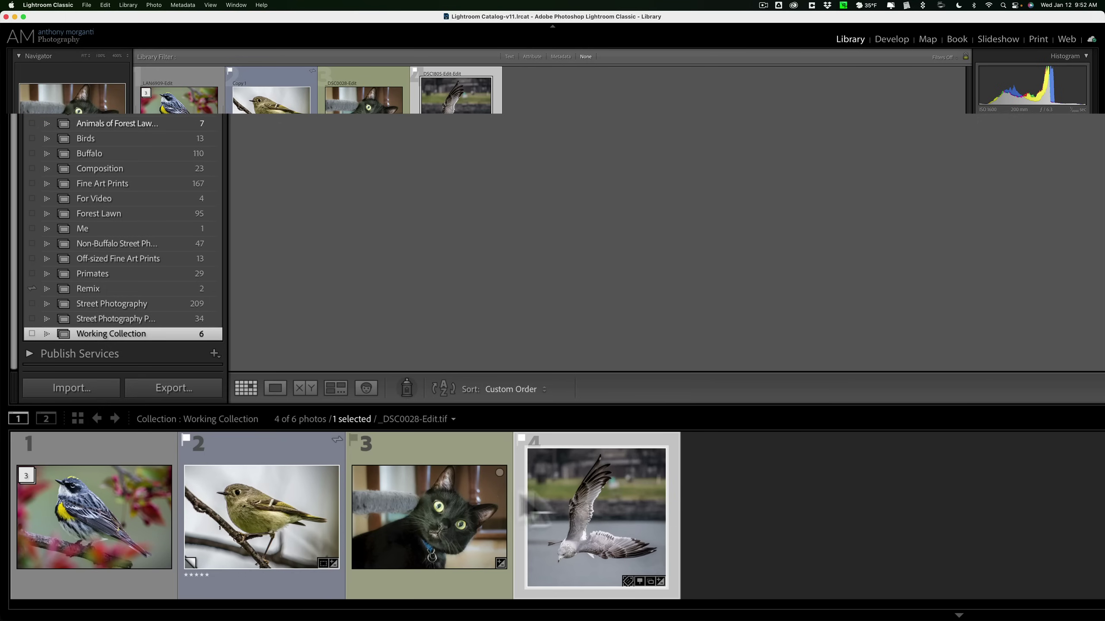
{"action": "right_click", "coordinate": [620, 481]}
{"action": "mouse_move", "coordinate": [739, 605]}
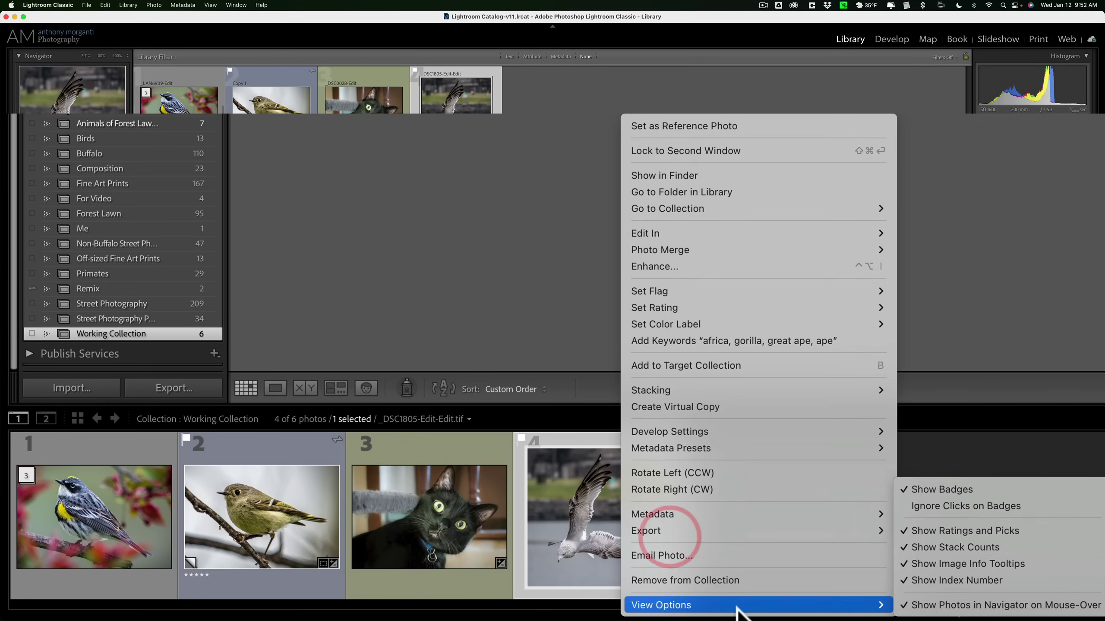
{"action": "left_click", "coordinate": [957, 547]}
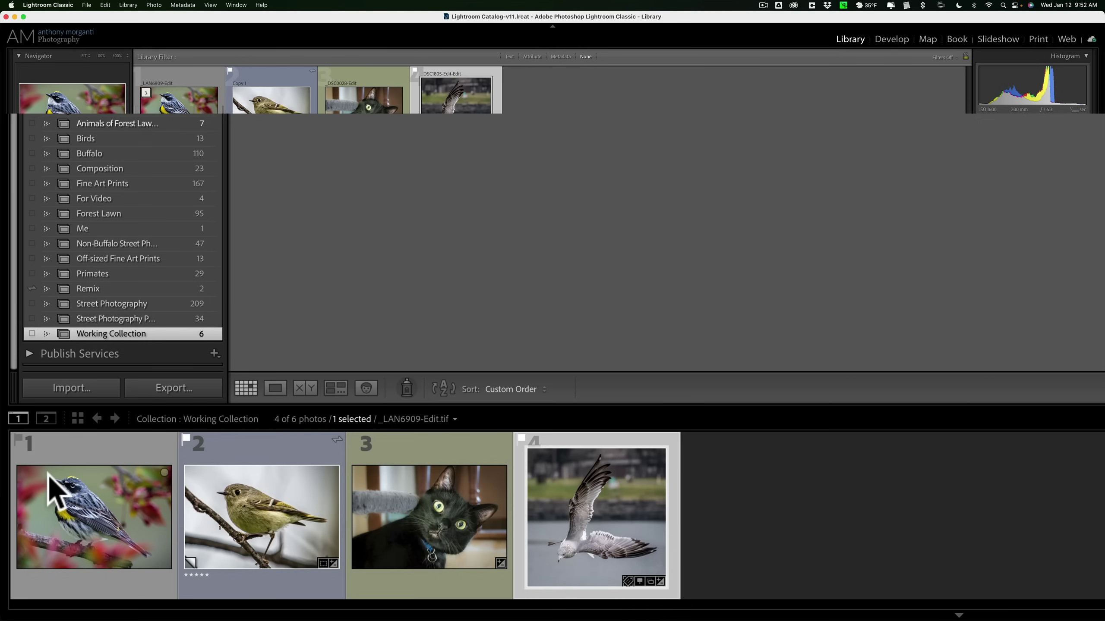
{"action": "right_click", "coordinate": [613, 488]}
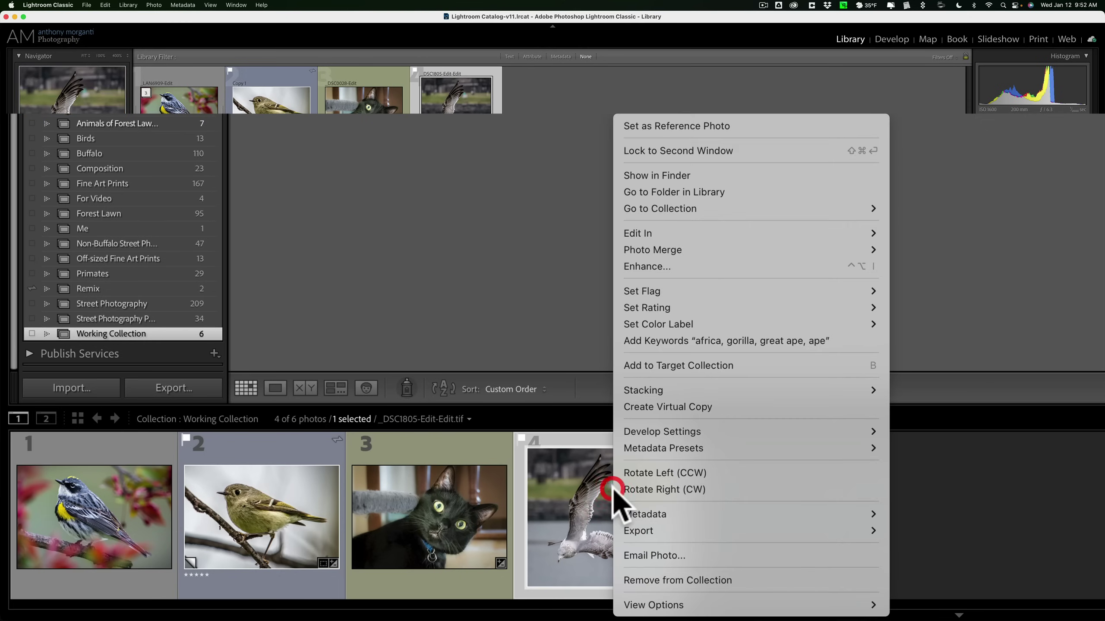
{"action": "mouse_move", "coordinate": [744, 606]}
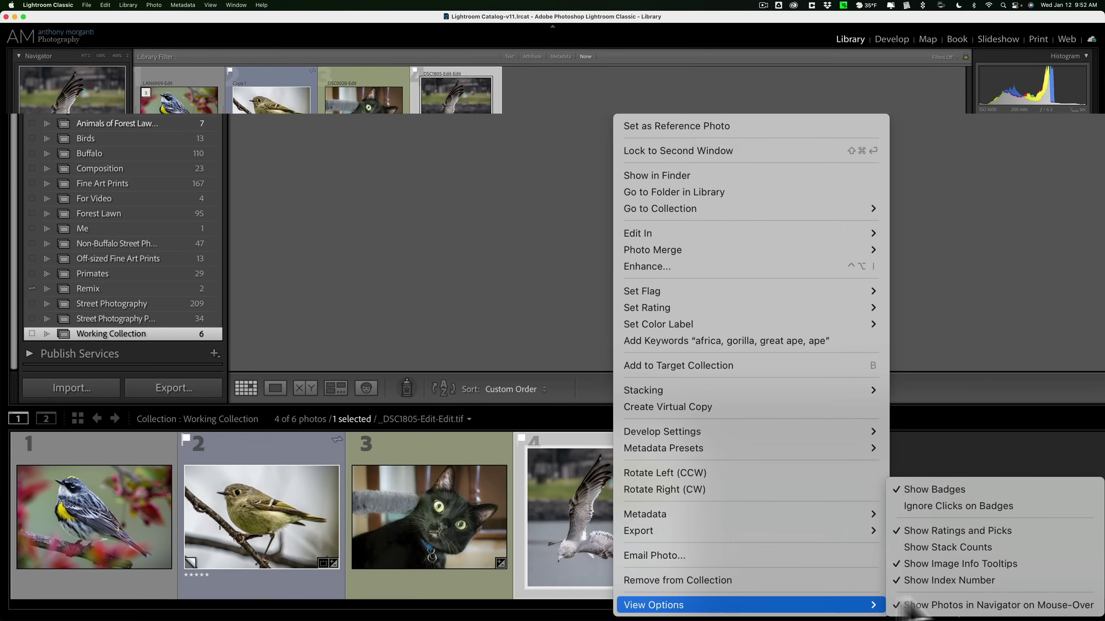
{"action": "left_click", "coordinate": [954, 547]}
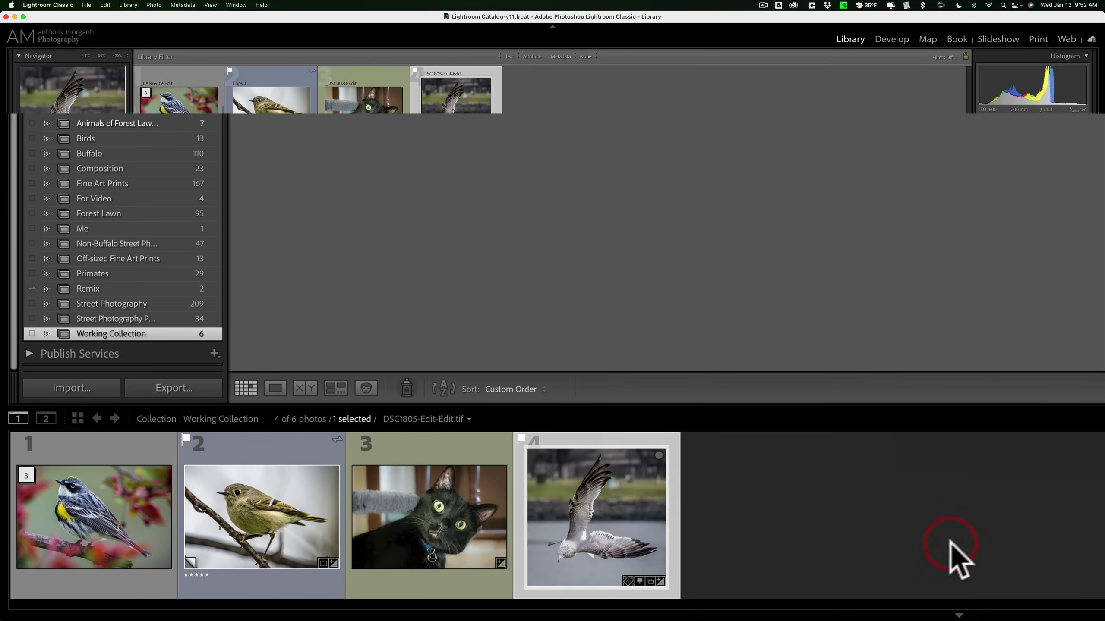
{"action": "right_click", "coordinate": [651, 493]}
{"action": "mouse_move", "coordinate": [705, 605]}
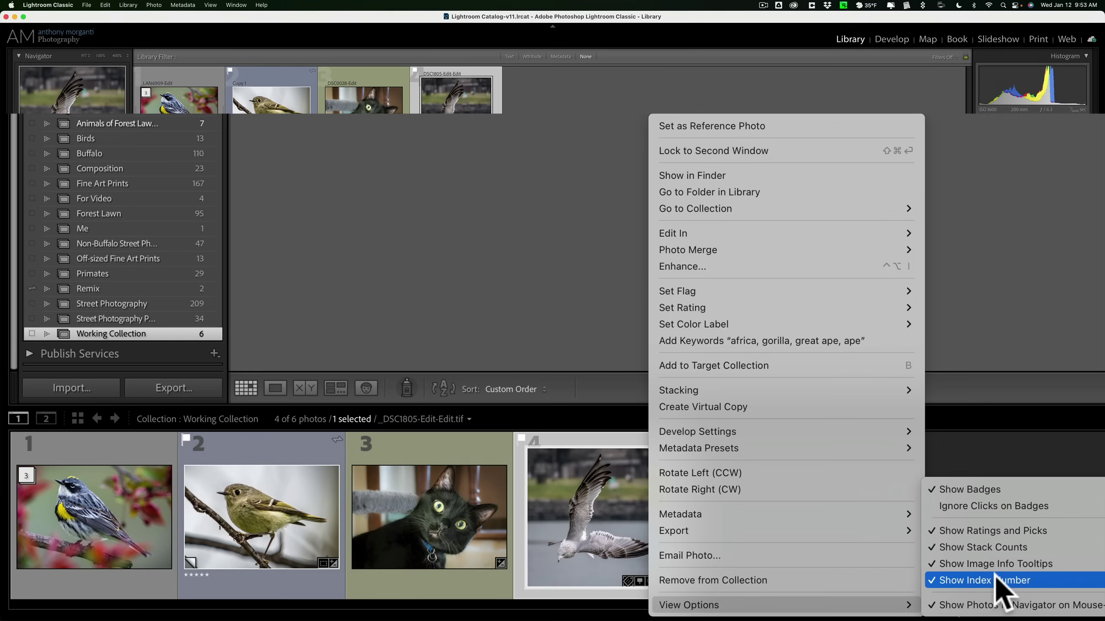
{"action": "mouse_move", "coordinate": [838, 605]}
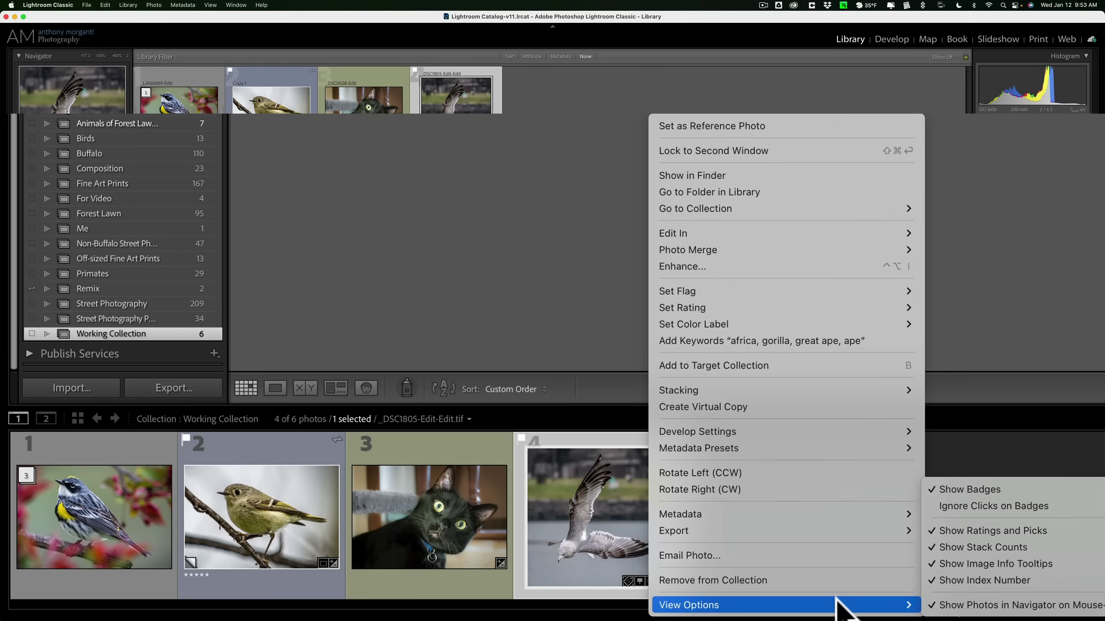
{"action": "left_click", "coordinate": [977, 580]}
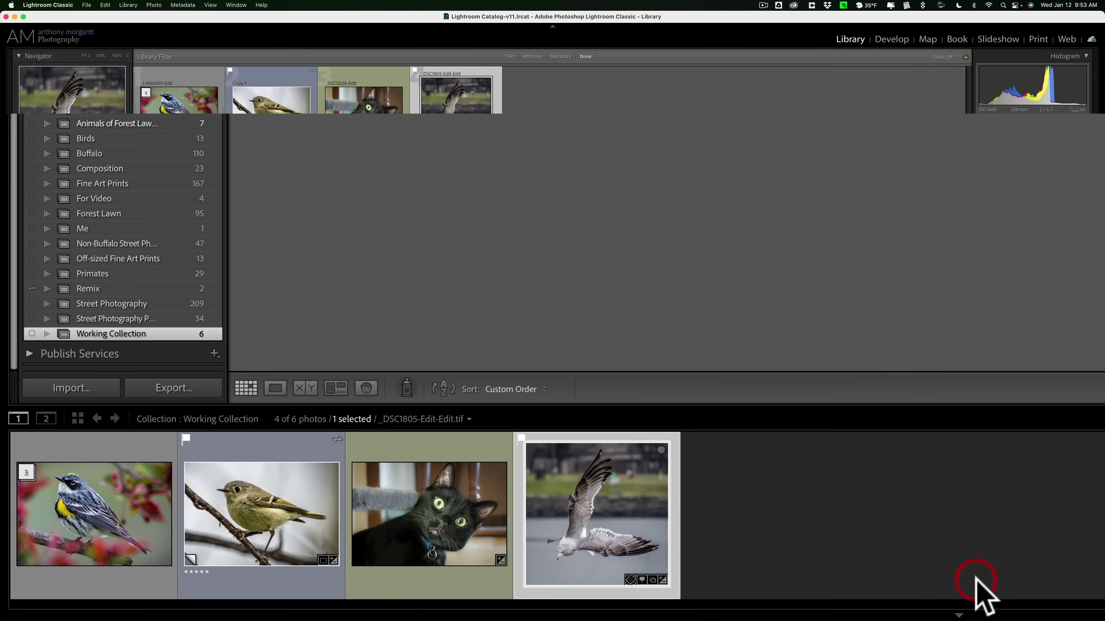
{"action": "right_click", "coordinate": [659, 501]}
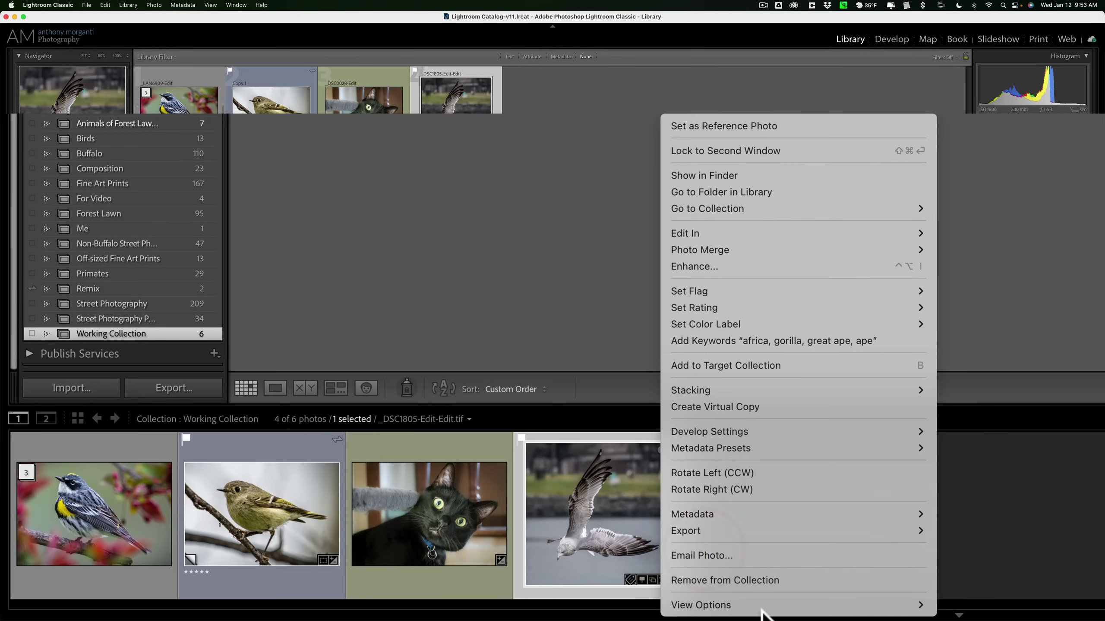
{"action": "mouse_move", "coordinate": [764, 606]}
{"action": "left_click", "coordinate": [964, 580]}
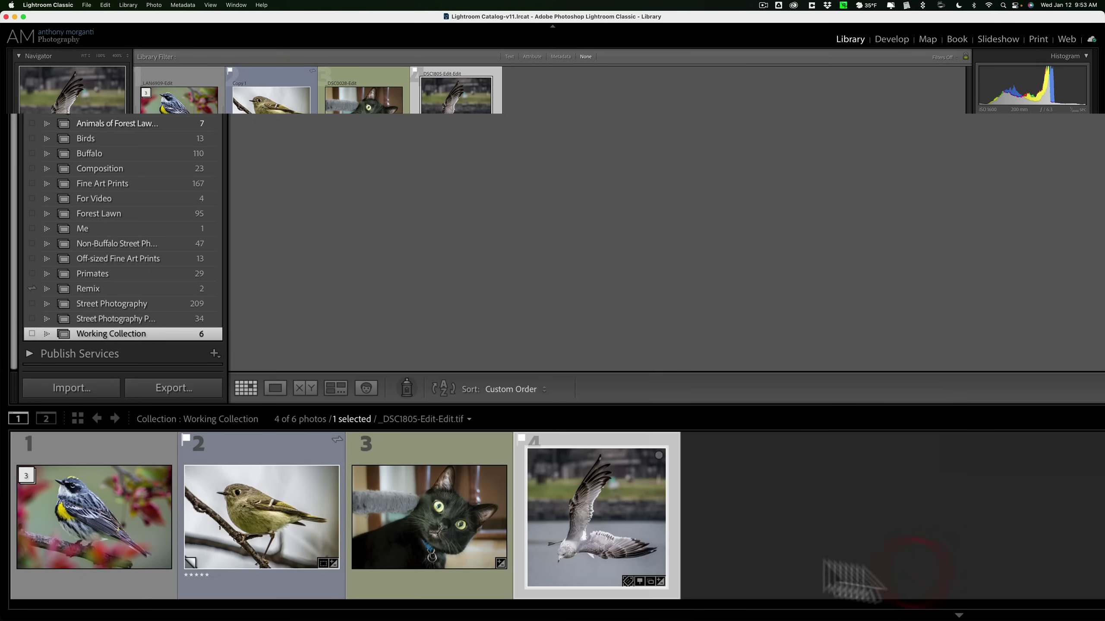
{"action": "right_click", "coordinate": [614, 488]}
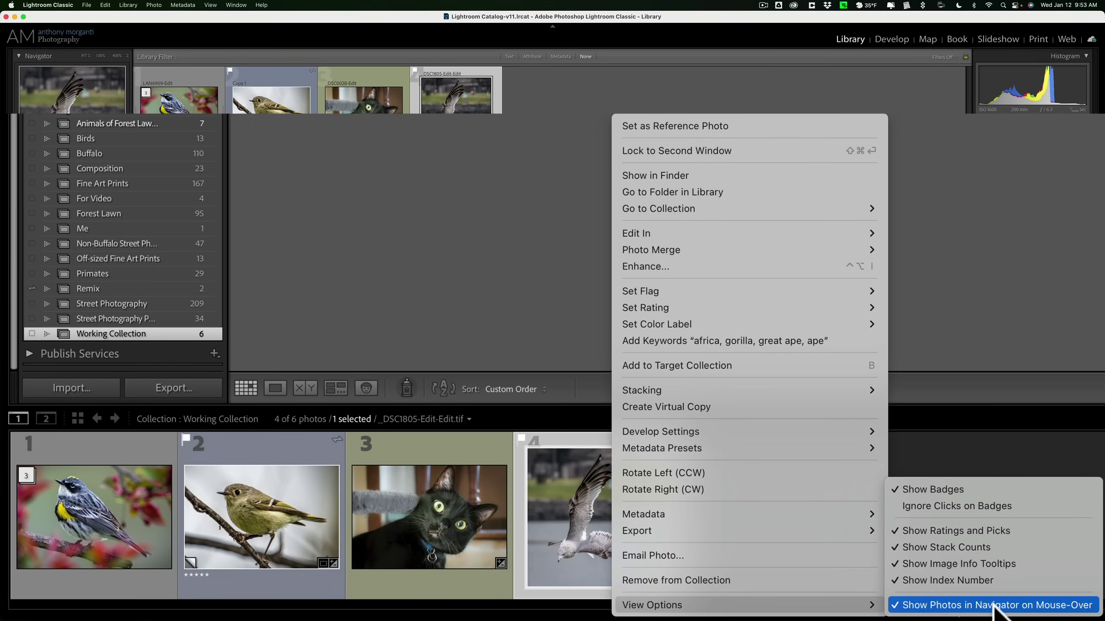
Dismiss the filmstrip options, switch to Develop, then return to the Library module
{"action": "left_click", "coordinate": [981, 419]}
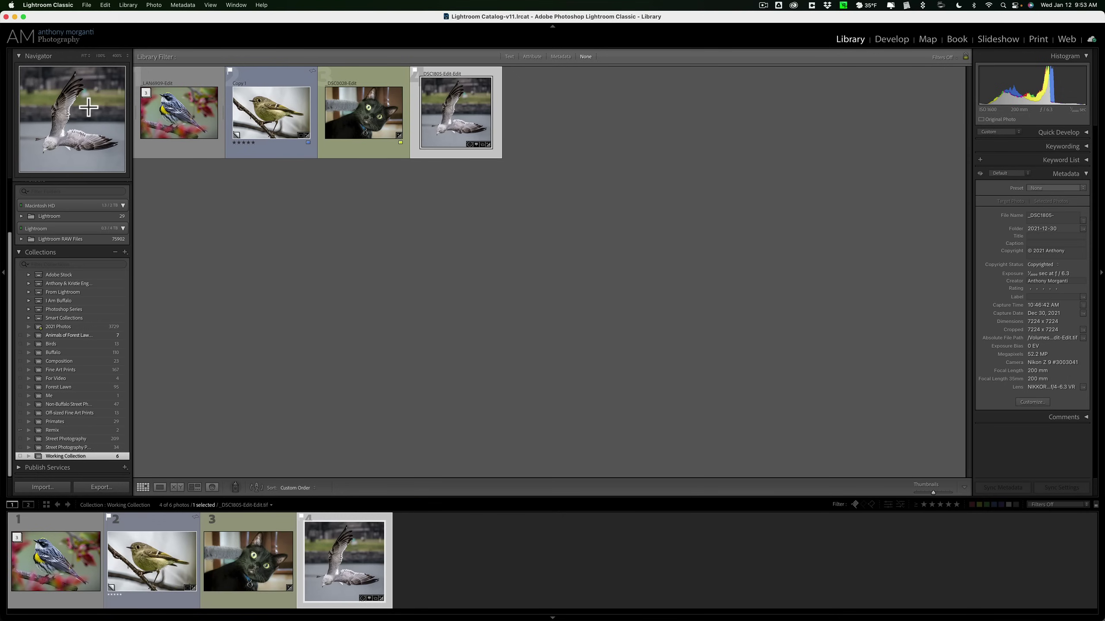
{"action": "left_click", "coordinate": [892, 38]}
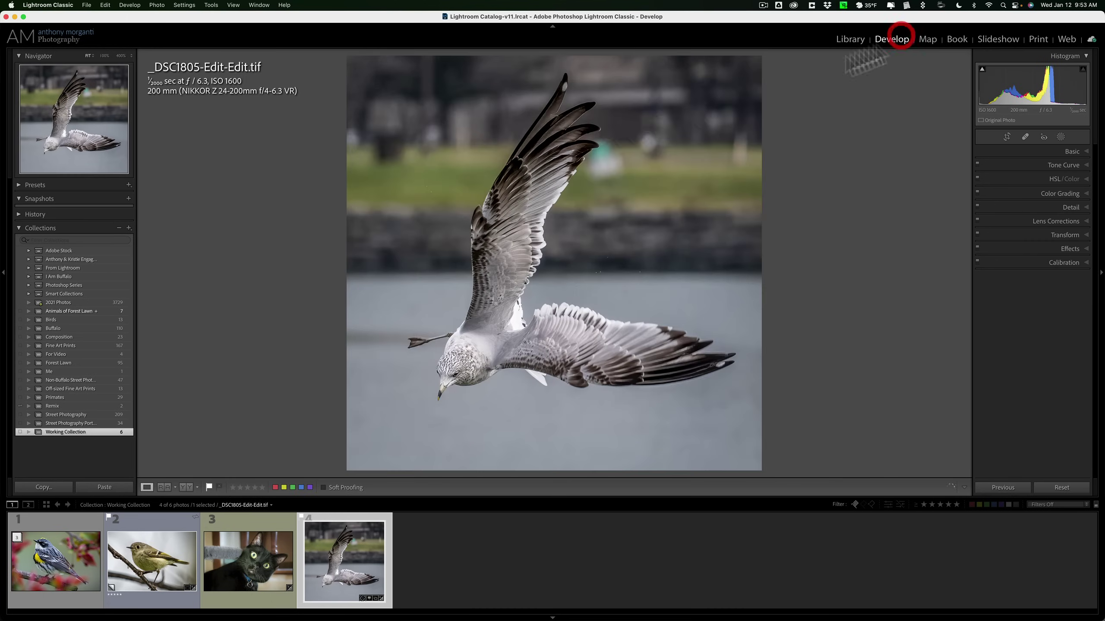
{"action": "left_click", "coordinate": [861, 39]}
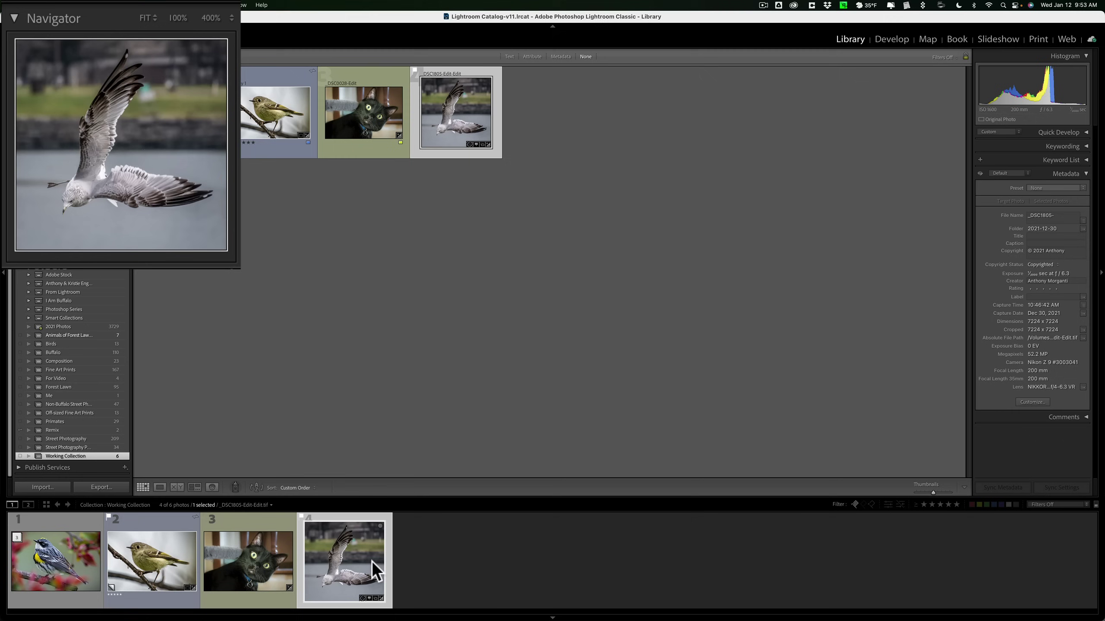
Toggle Ignore Clicks on Badges in the filmstrip View Options
{"action": "right_click", "coordinate": [362, 536]}
{"action": "mouse_move", "coordinate": [419, 612]}
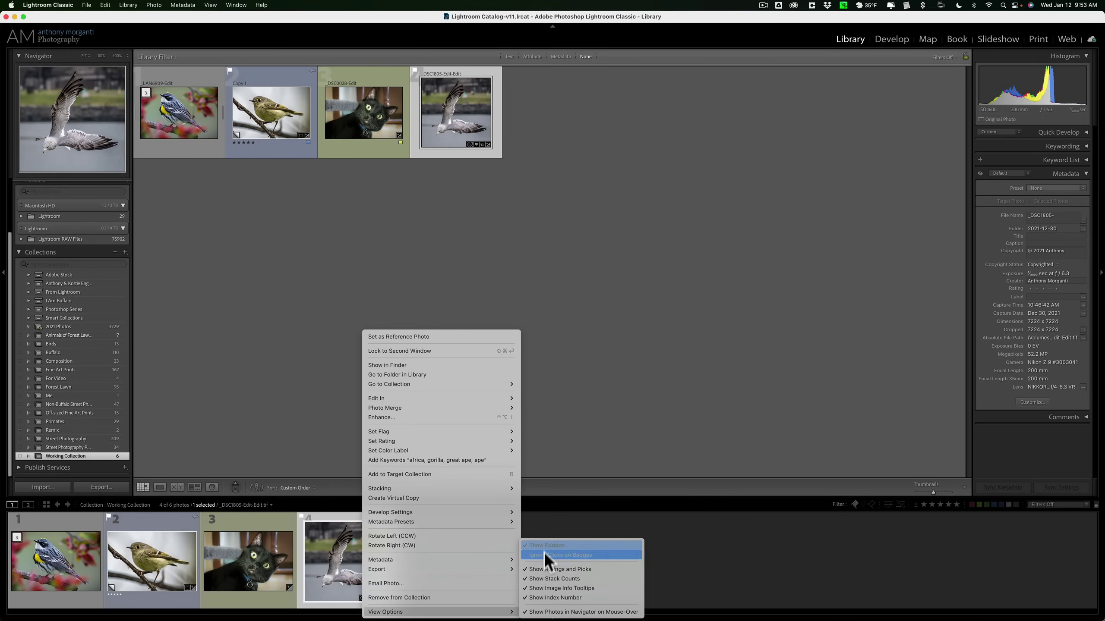
{"action": "left_click", "coordinate": [573, 557]}
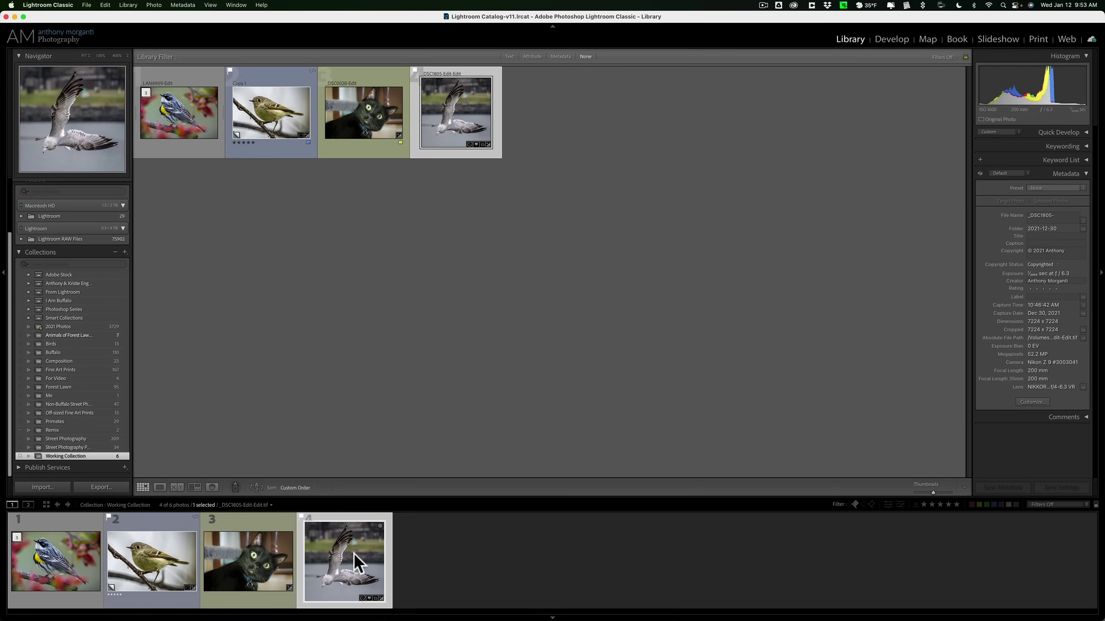